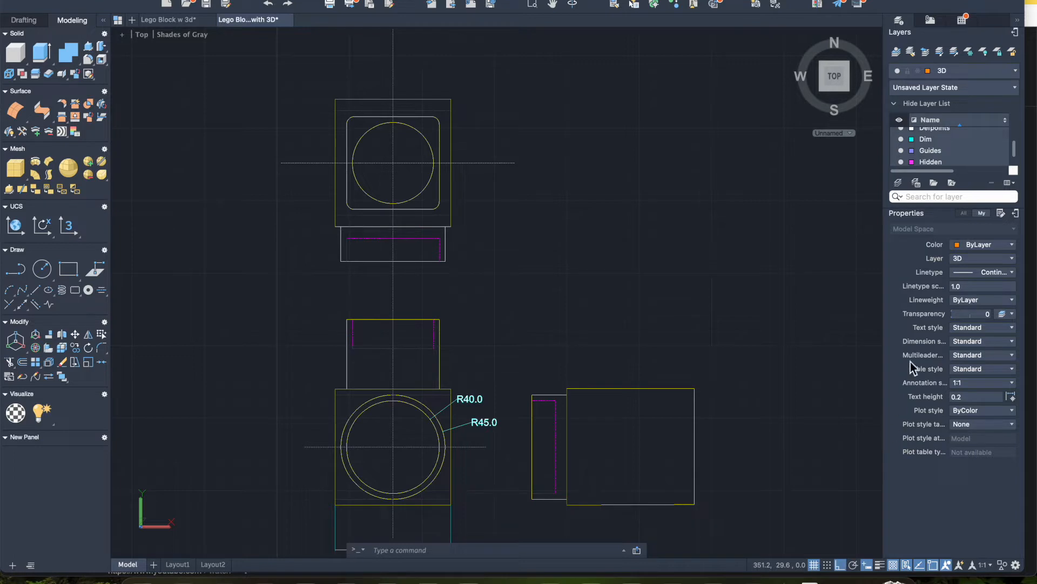
On the 3D layer, trace the outer rectangle of the upper view with a polyline, making the last side 110 units long.
click(1016, 72)
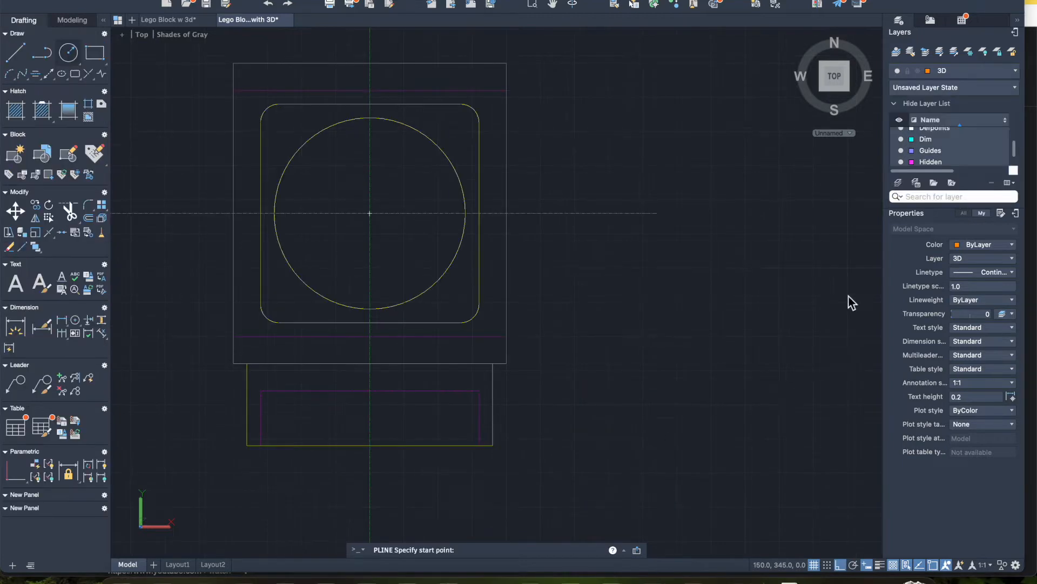
click(1013, 70)
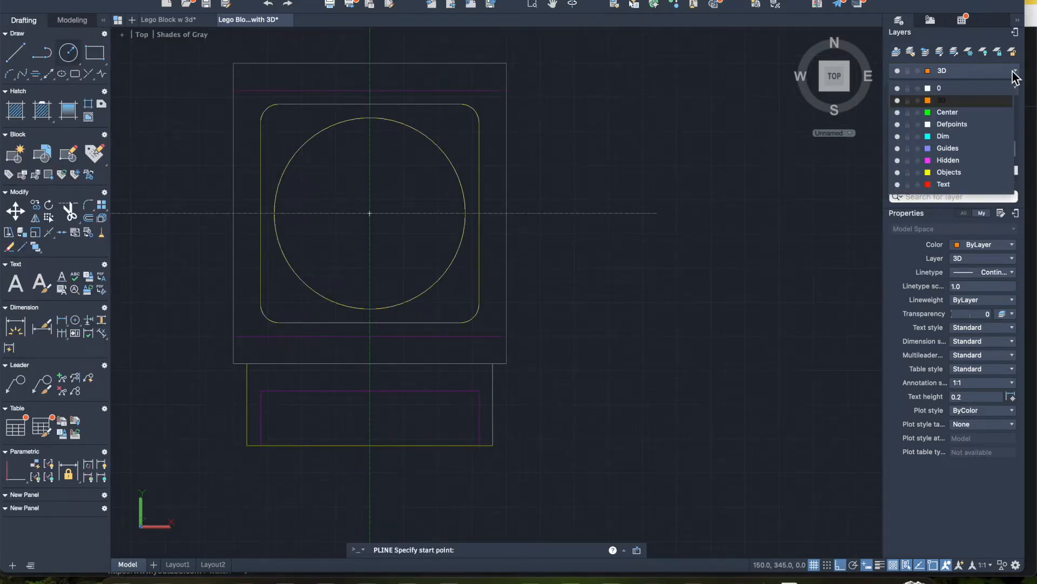
click(1014, 74)
click(957, 103)
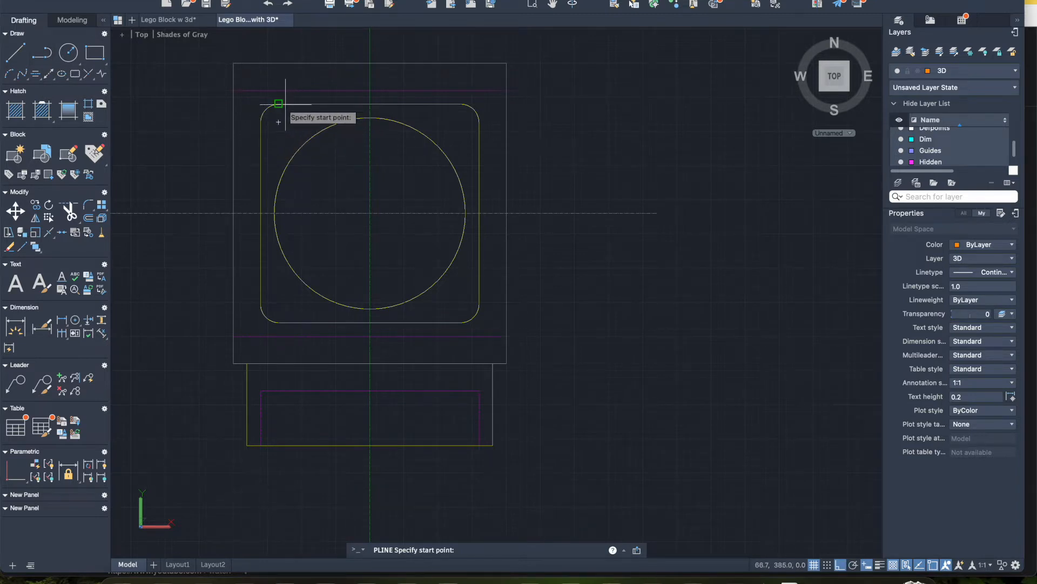
click(233, 62)
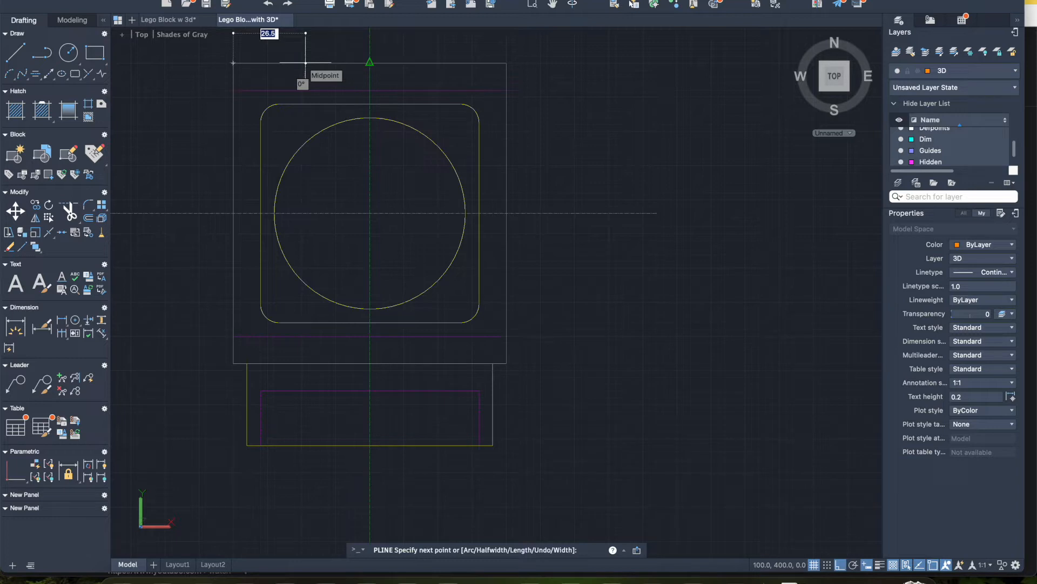
click(306, 63)
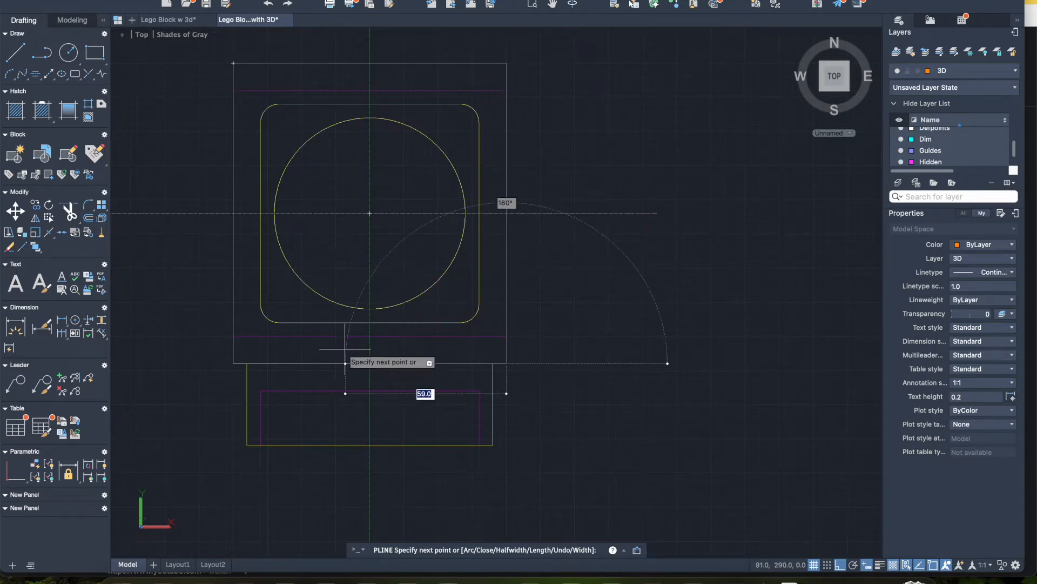
click(299, 363)
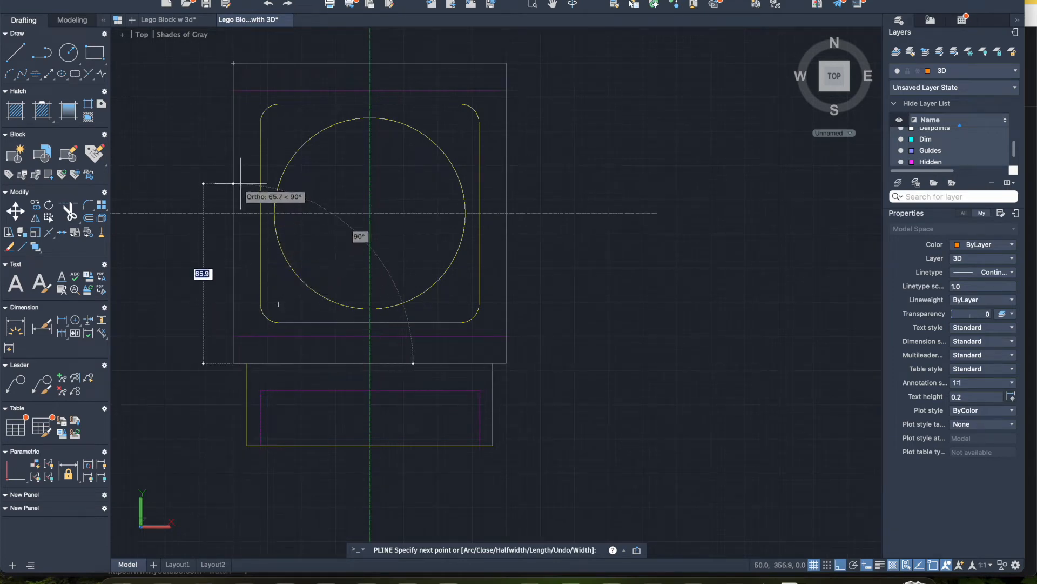
text(110)
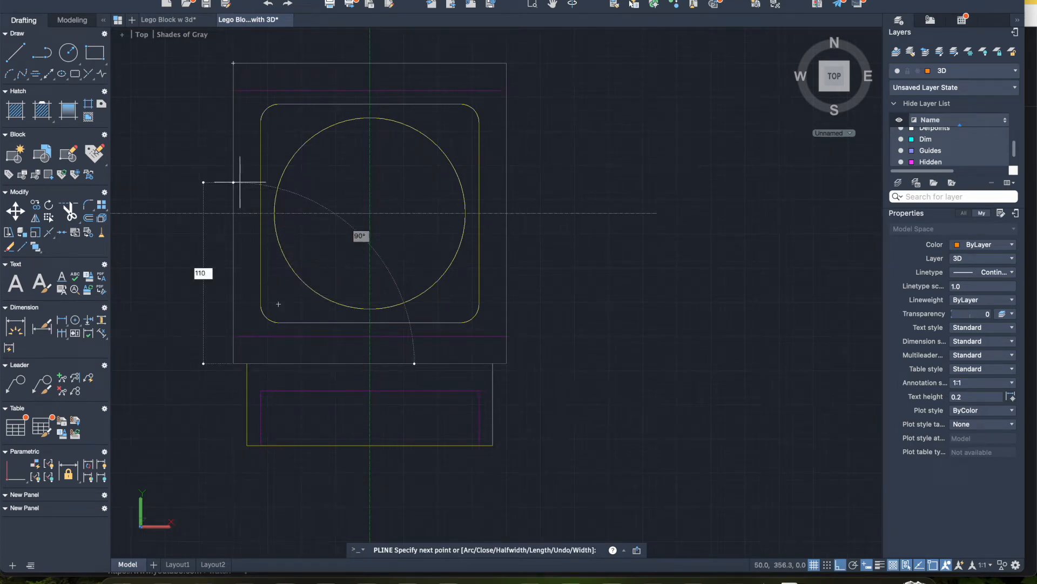
key(Return)
key(Return)
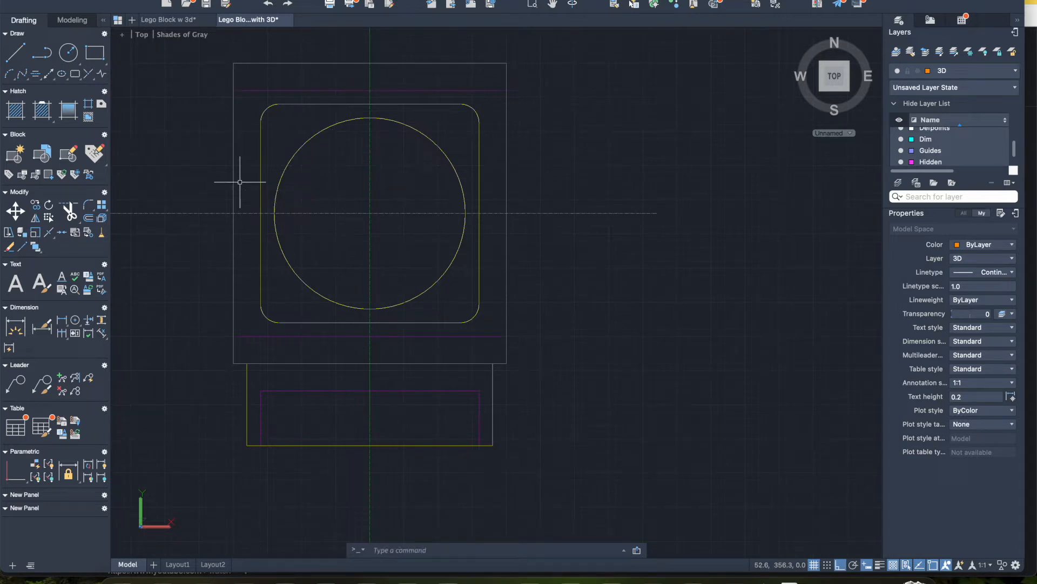
Hide the Objects layer and move the traced rectangle about 182 units horizontally, to the right of the upper view.
scroll(964, 138, down, 3)
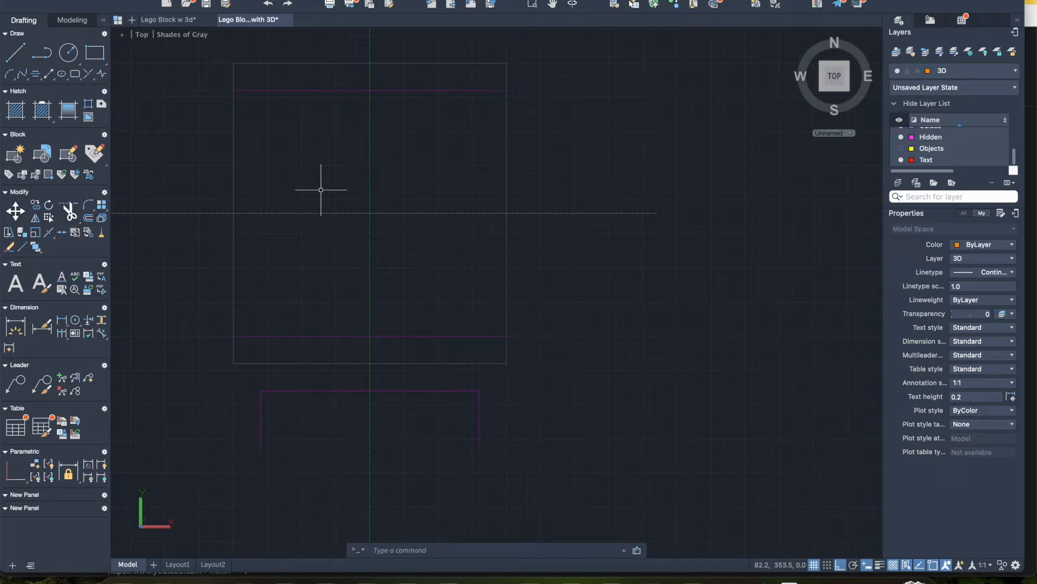
click(602, 176)
scroll(602, 176, down, 3)
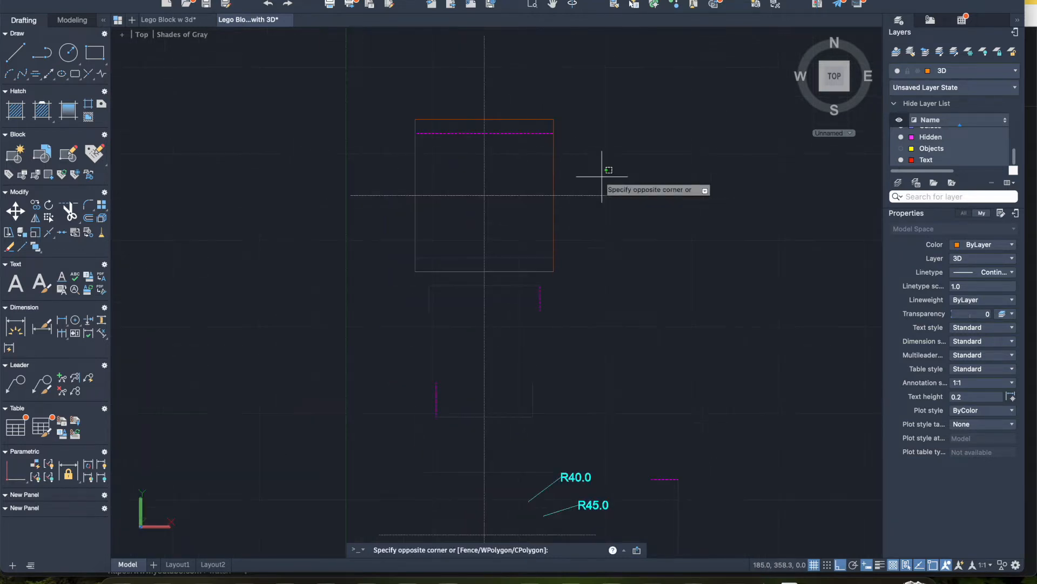
key(Escape)
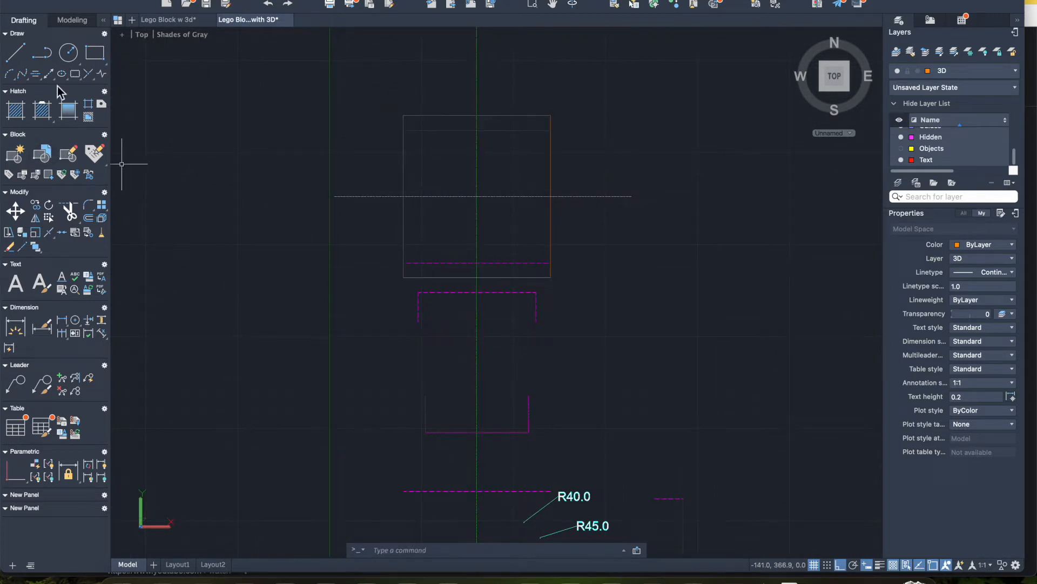
click(16, 210)
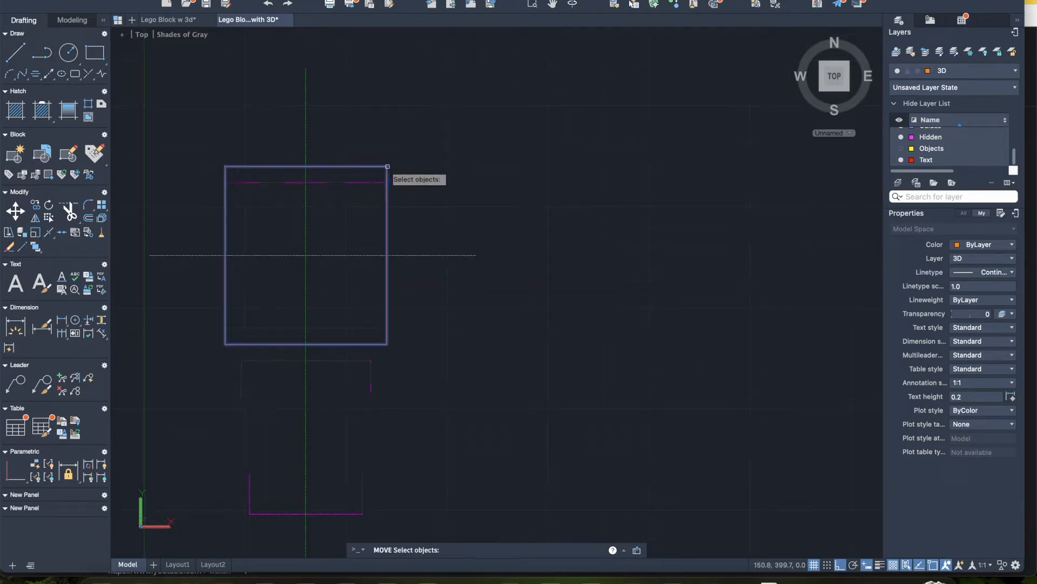
key(Return)
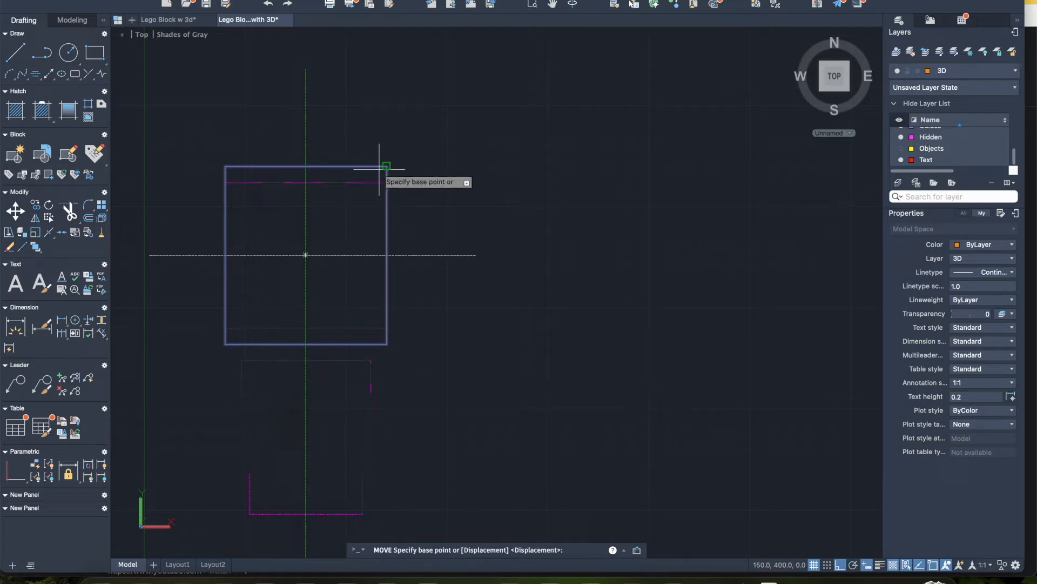
click(385, 168)
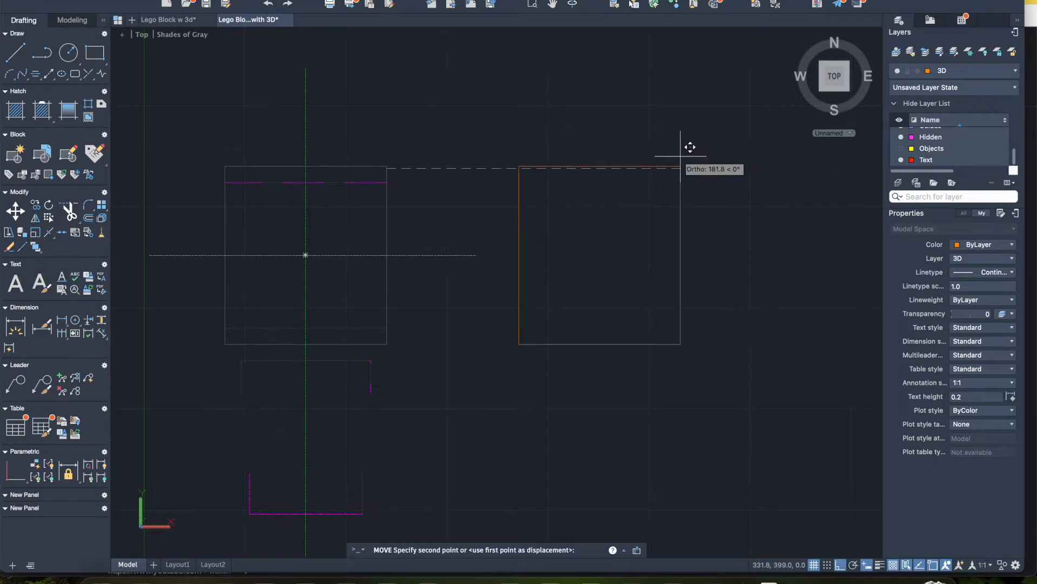
click(681, 156)
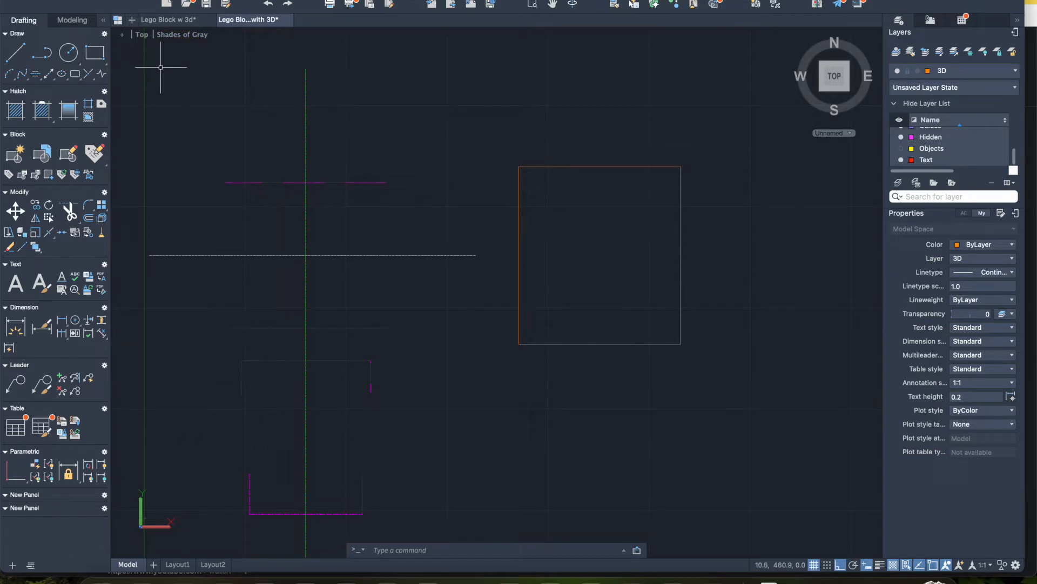
Switch to the SE Isometric view and turn the Objects layer back on.
click(142, 39)
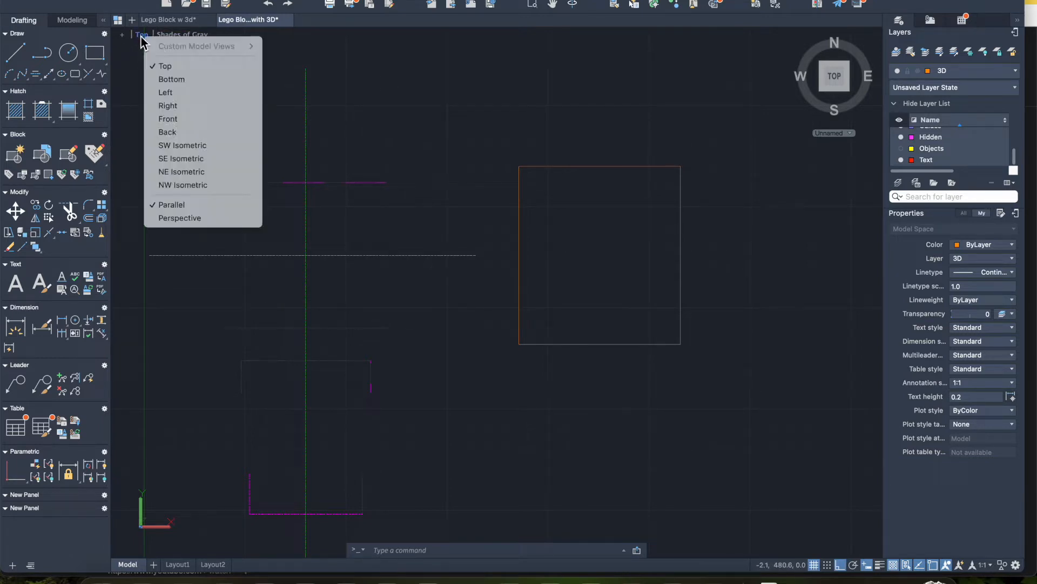
click(172, 160)
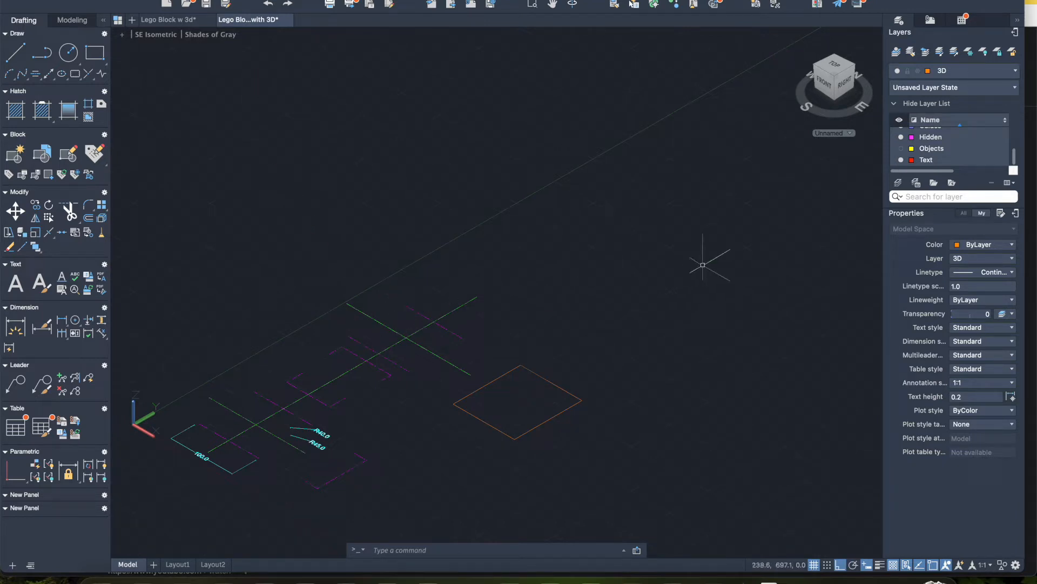
click(901, 148)
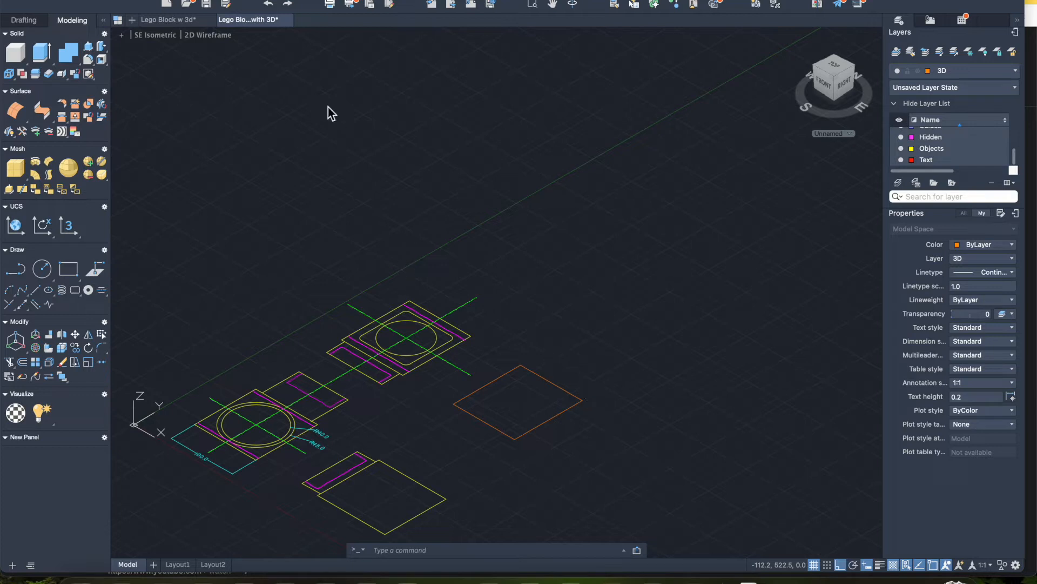
Set the visual style to Wireframe and extrude the orange rectangle upward by 100 units.
click(203, 36)
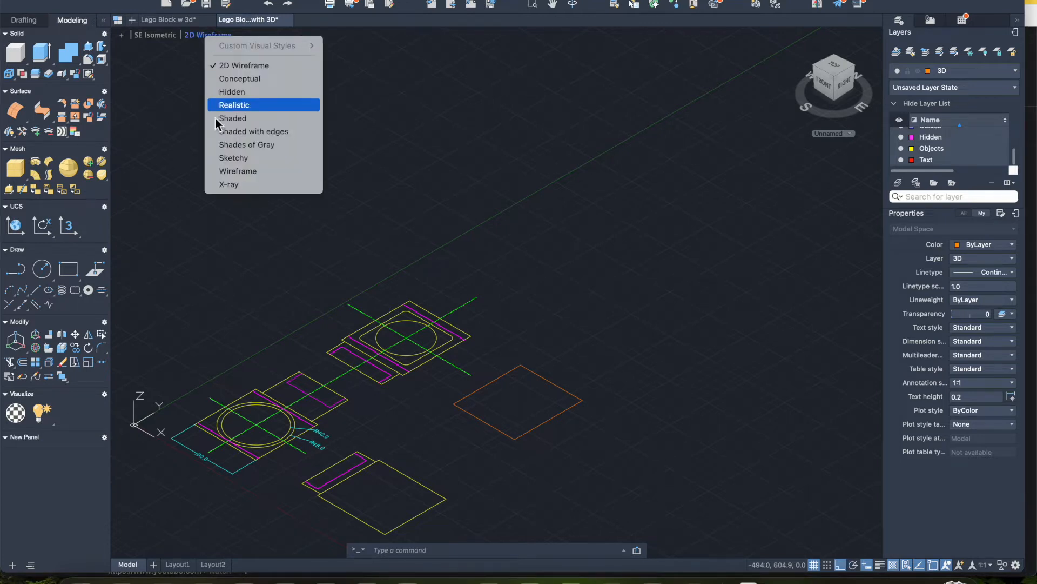
click(225, 172)
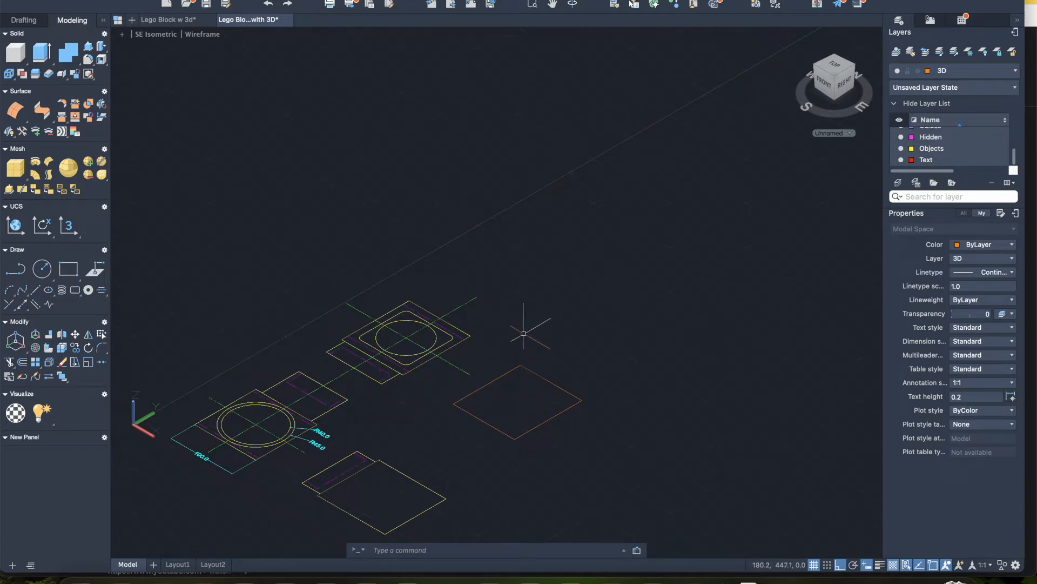
click(498, 373)
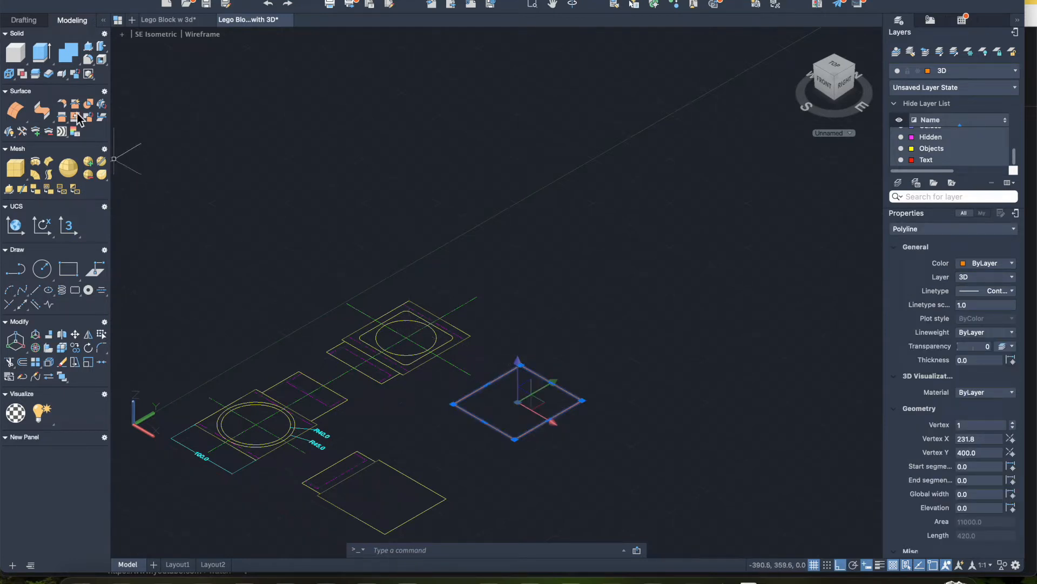
click(41, 58)
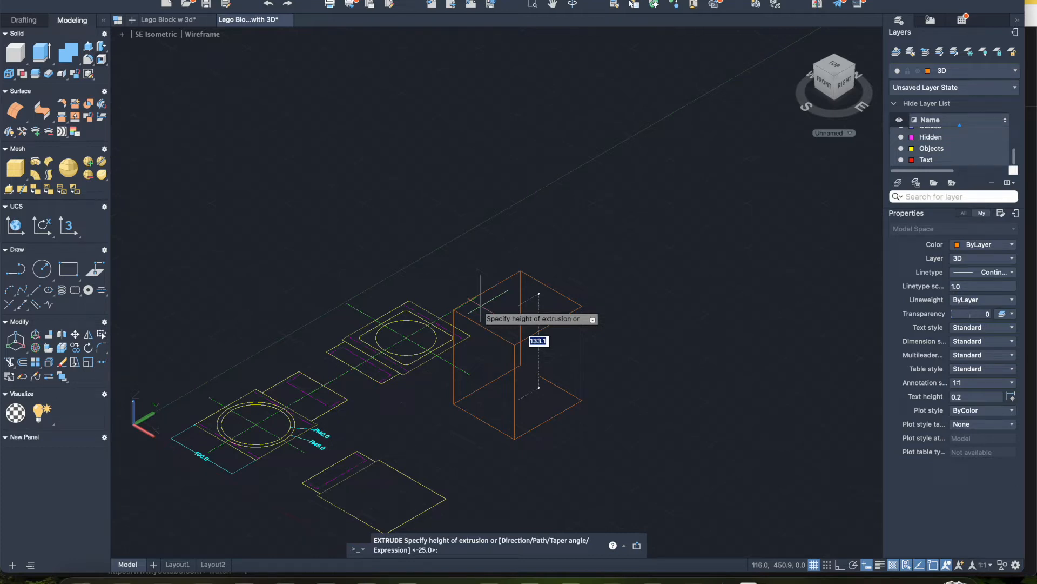
text(100)
key(Return)
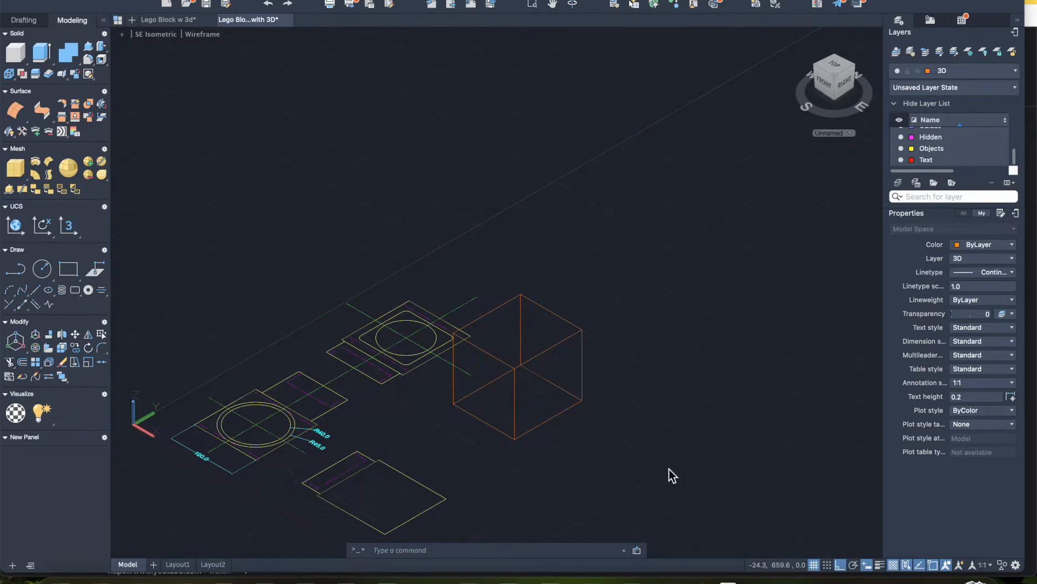
On the Guides layer, draw a horizontal and a vertical line between the edge midpoints of the box's front face.
click(1015, 72)
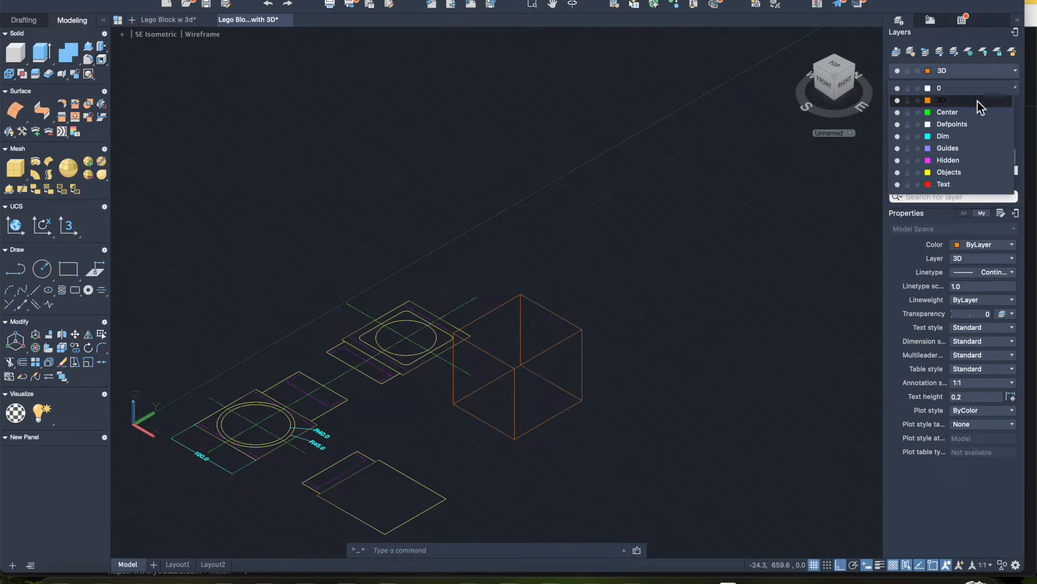
click(958, 147)
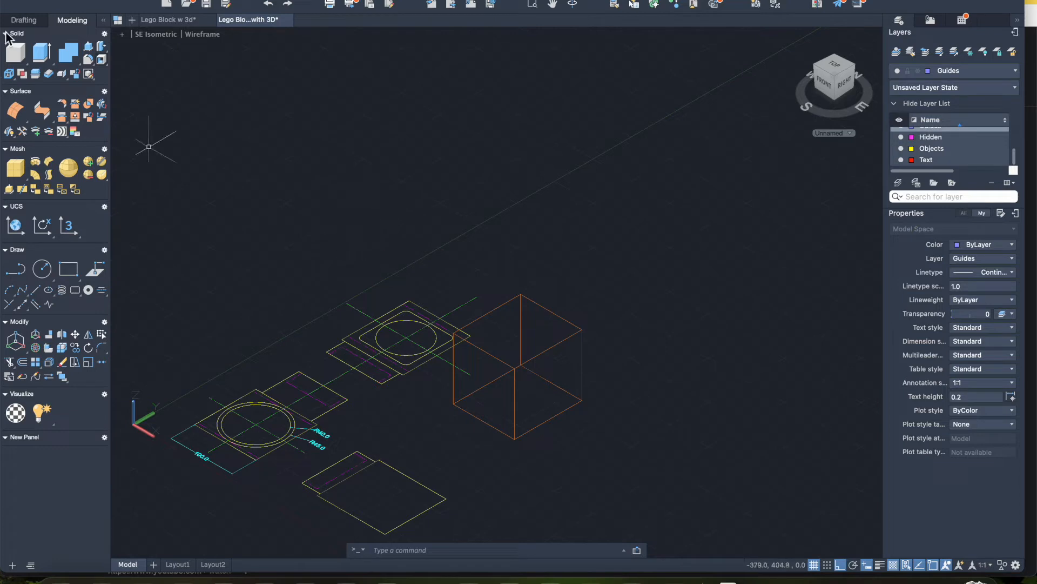
click(25, 22)
click(16, 54)
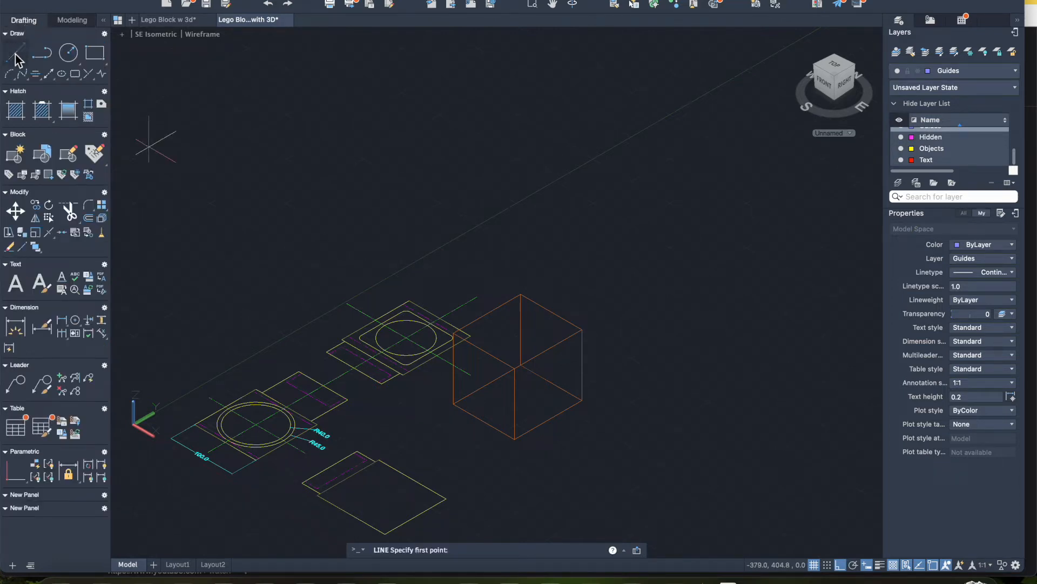
click(515, 403)
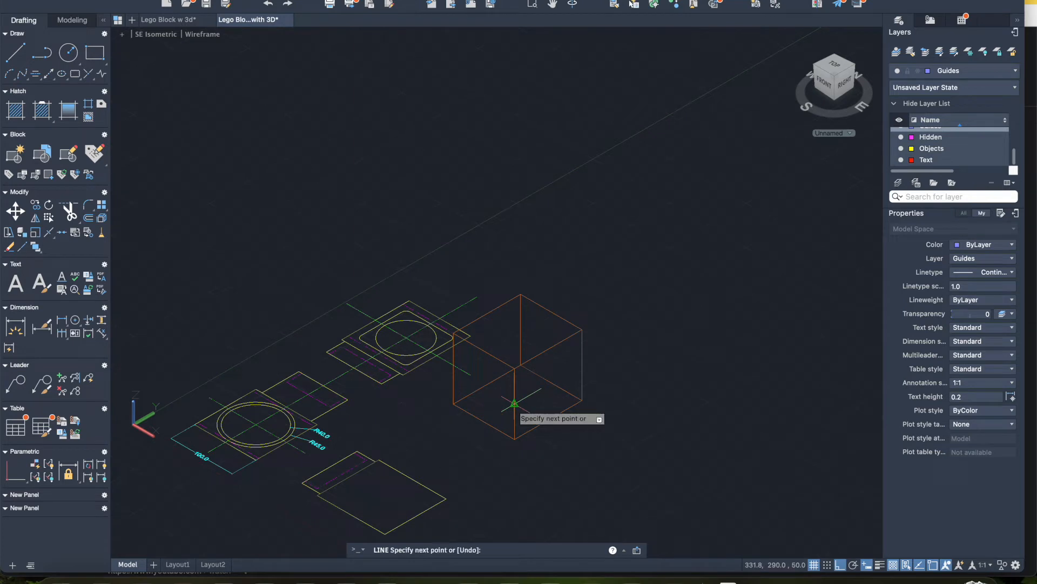
click(453, 369)
key(Return)
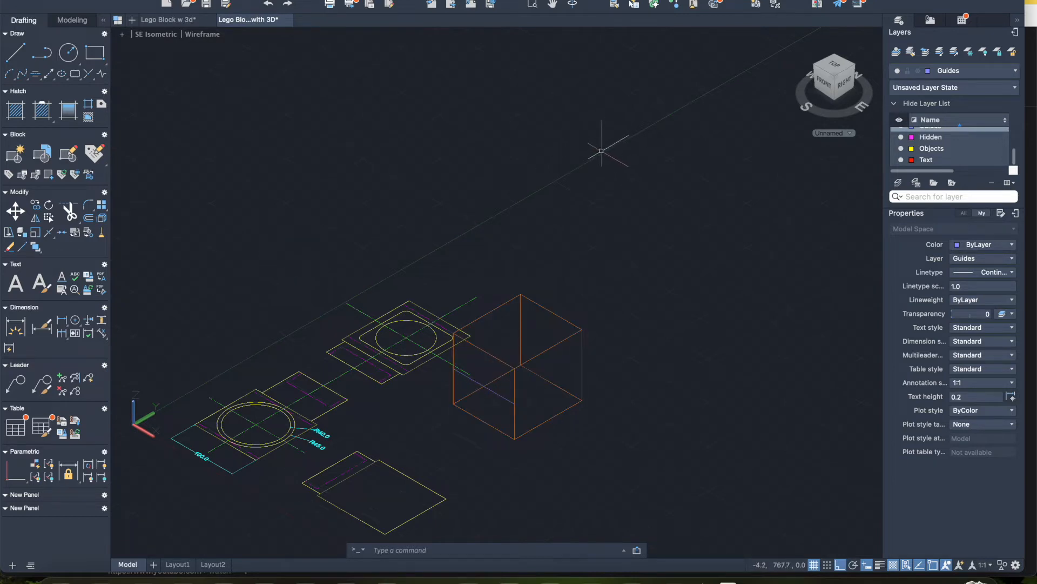
key(Return)
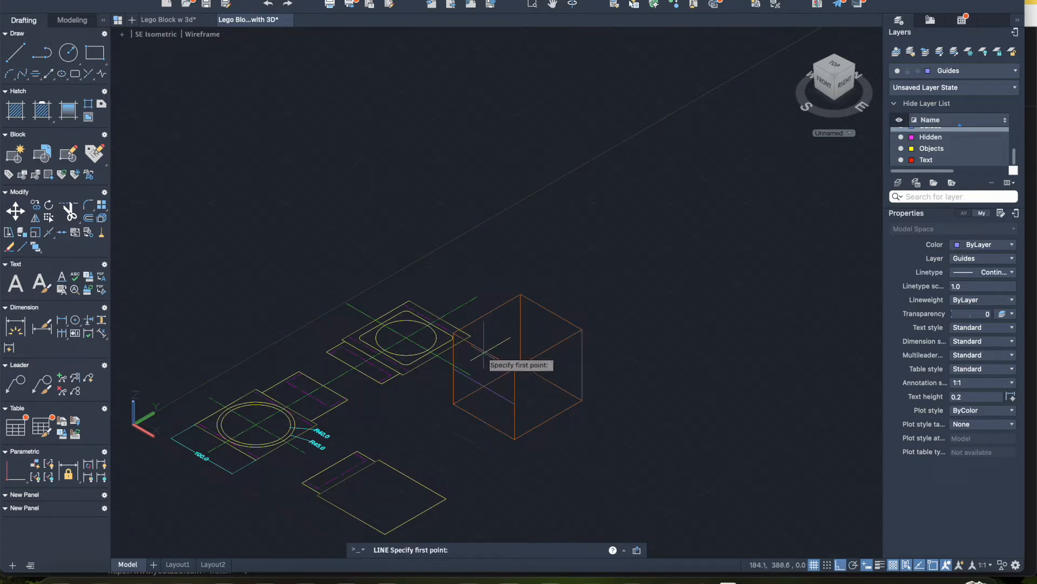
click(483, 357)
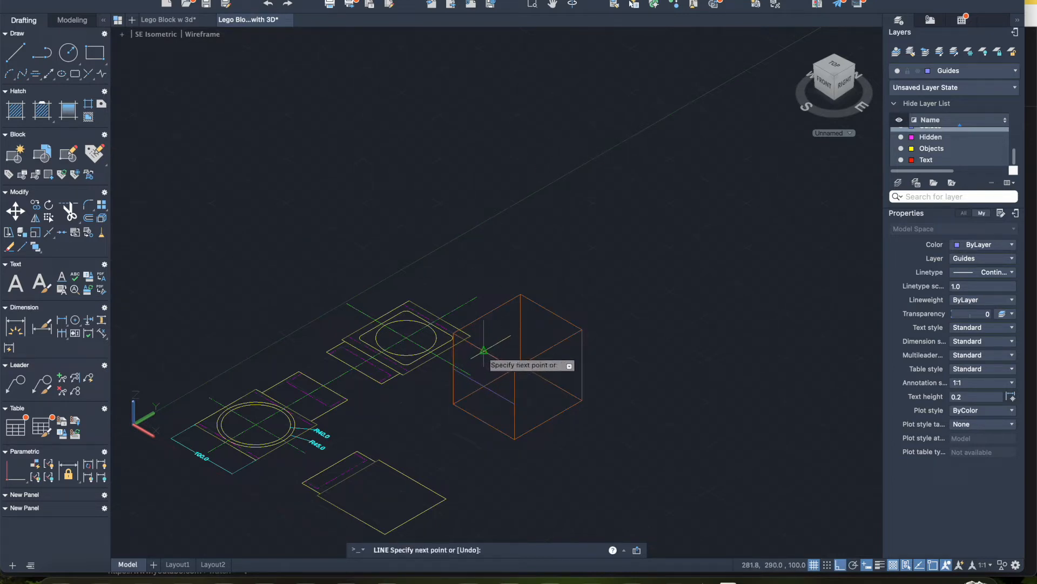
click(484, 421)
key(Return)
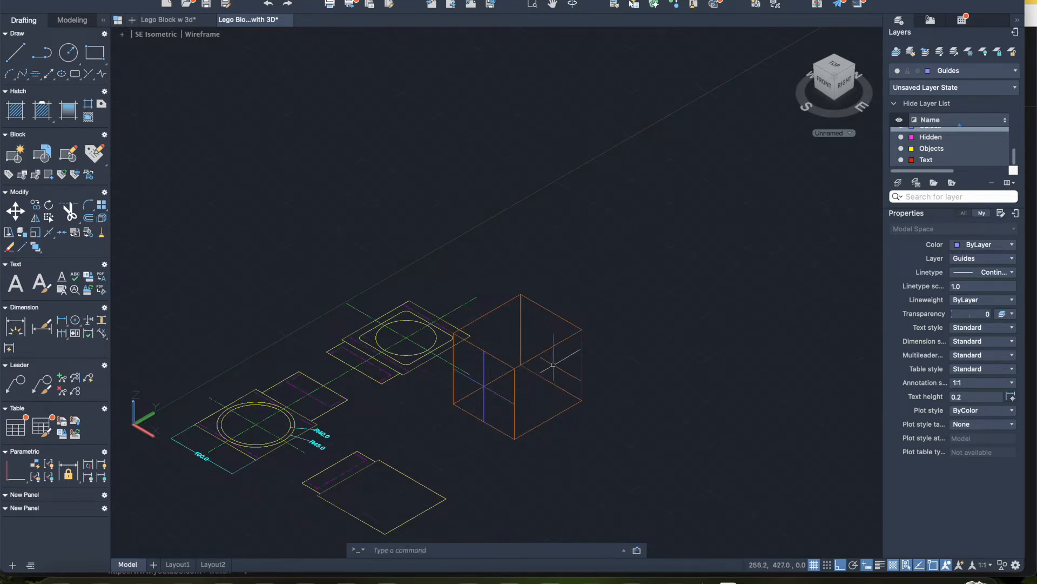
Draw a horizontal and a vertical guide line between the edge midpoints of the box's right face.
key(Return)
click(513, 409)
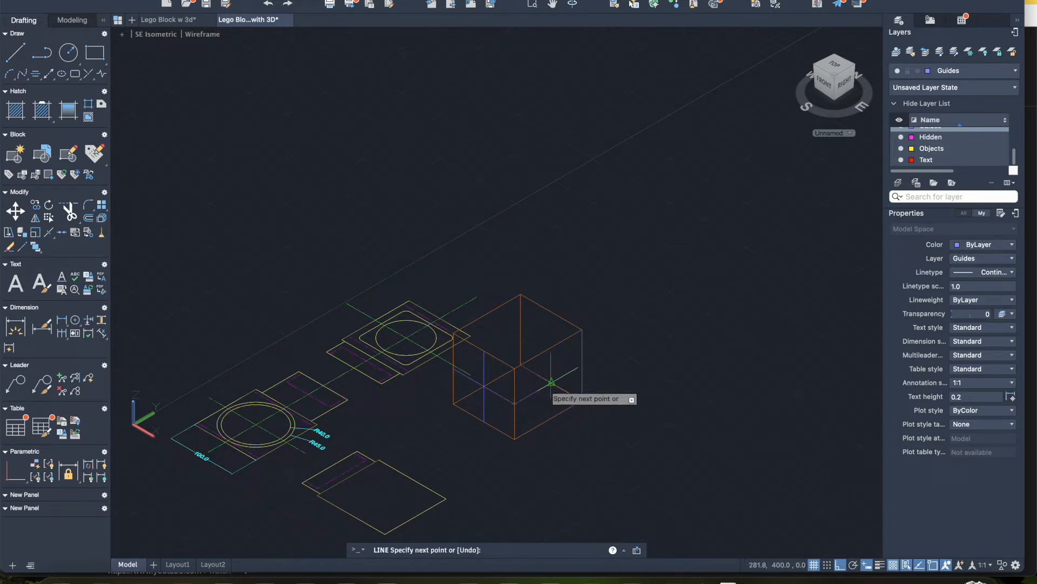
click(582, 365)
key(Return)
key(Return)
click(548, 348)
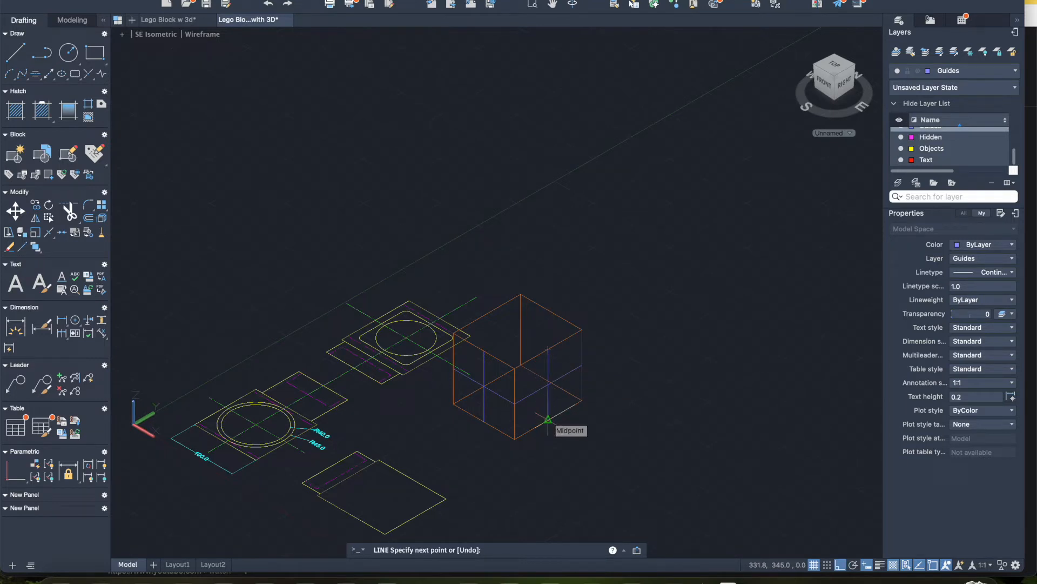
click(548, 419)
key(Escape)
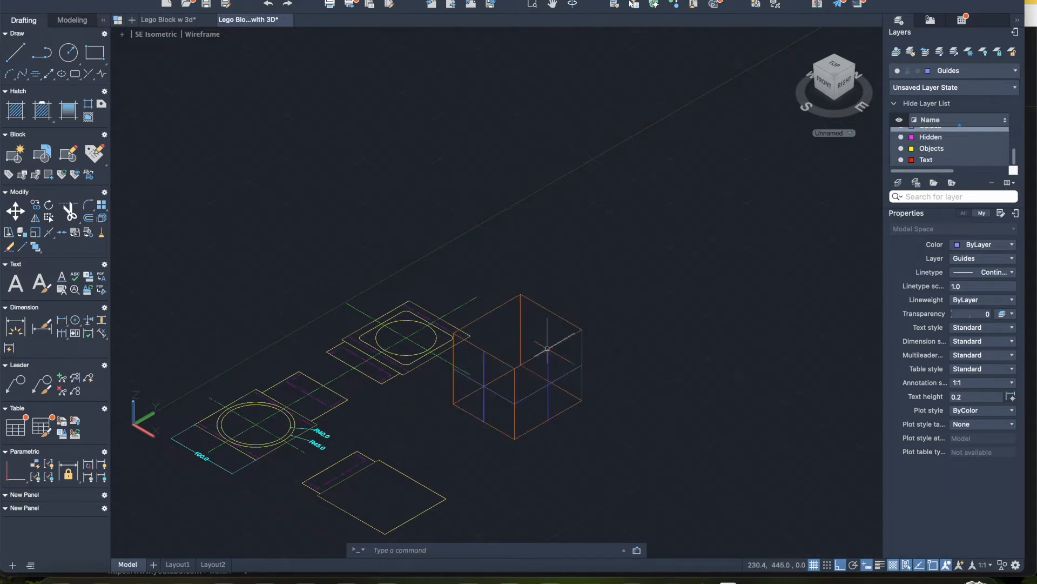
click(15, 53)
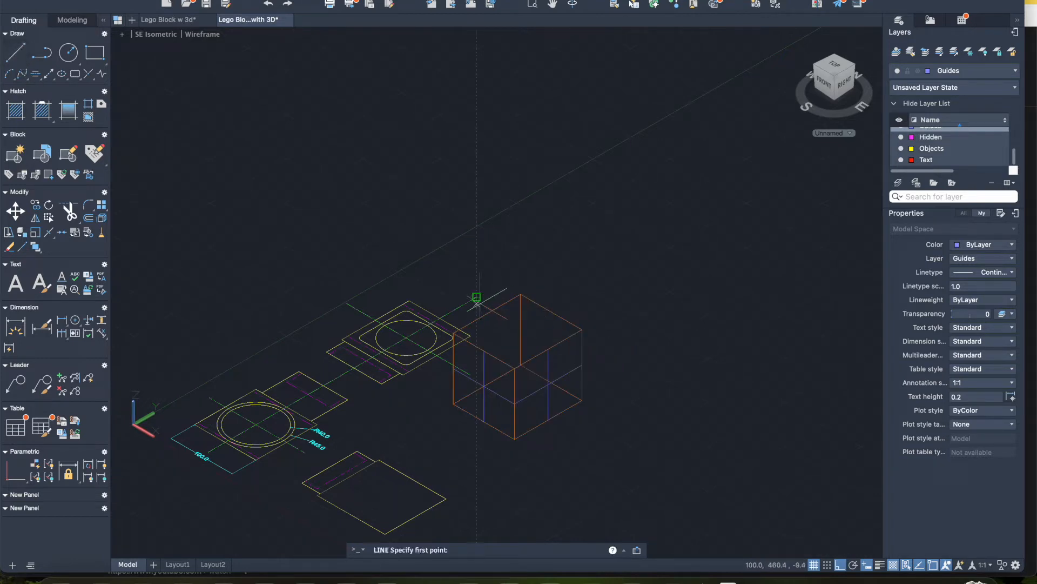
click(548, 349)
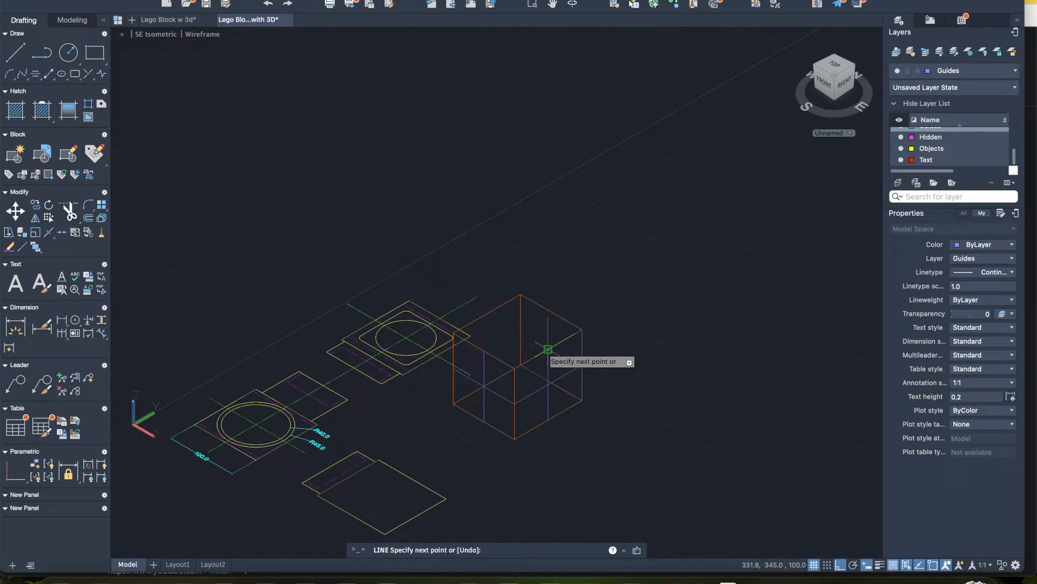
text(50)
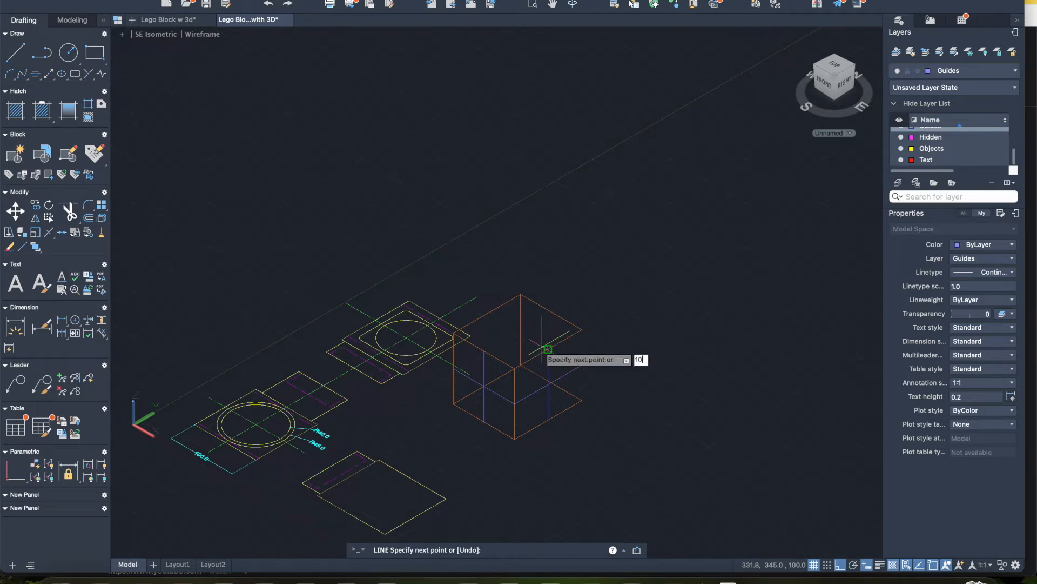
key(Return)
key(Escape)
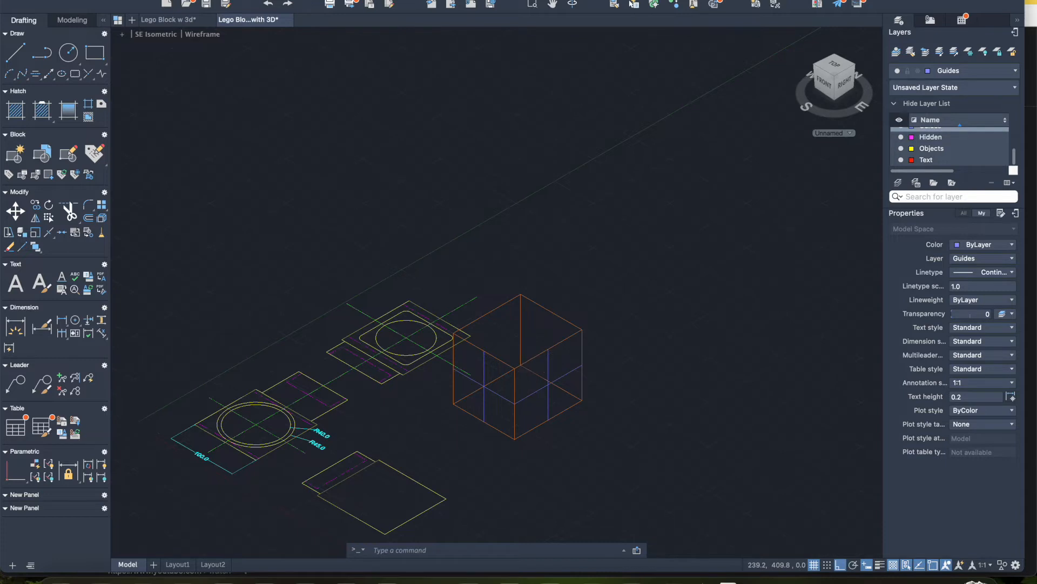
Draw a 10-unit guide line from the midpoint of the right face's top edge inward across the box's top face.
scroll(531, 362, up, 3)
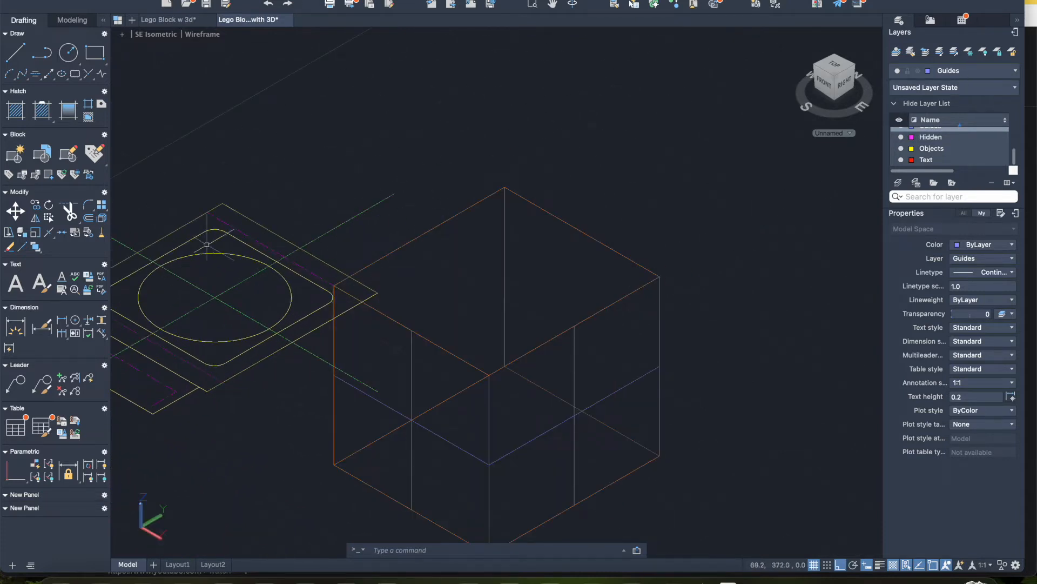
click(14, 53)
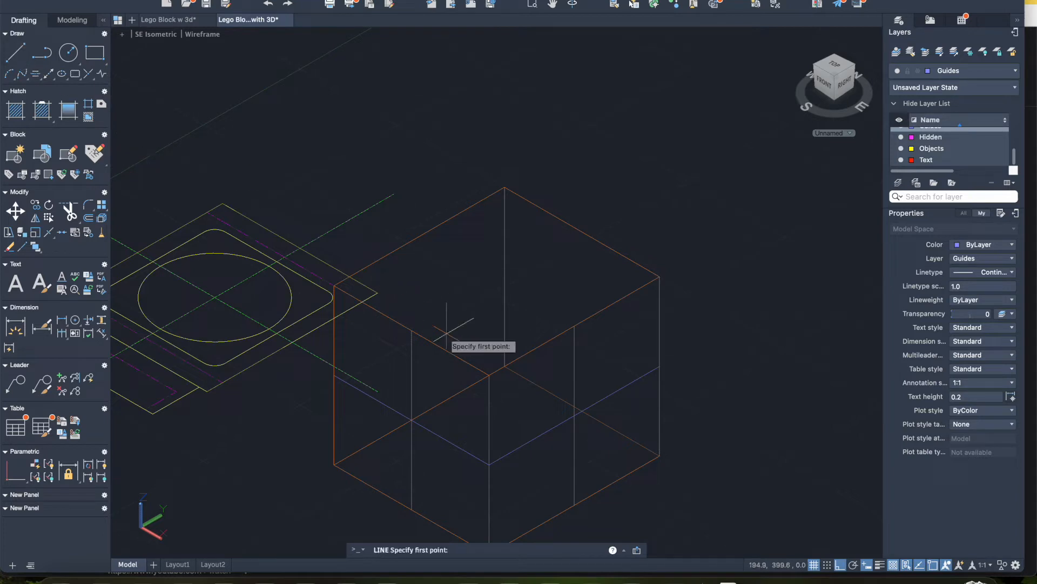
click(575, 326)
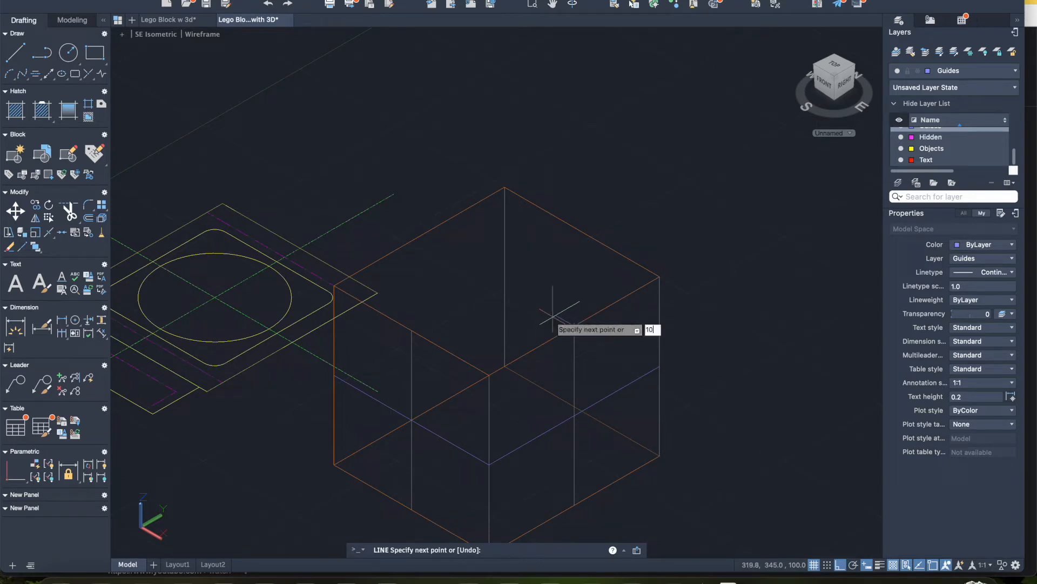
click(558, 317)
key(Return)
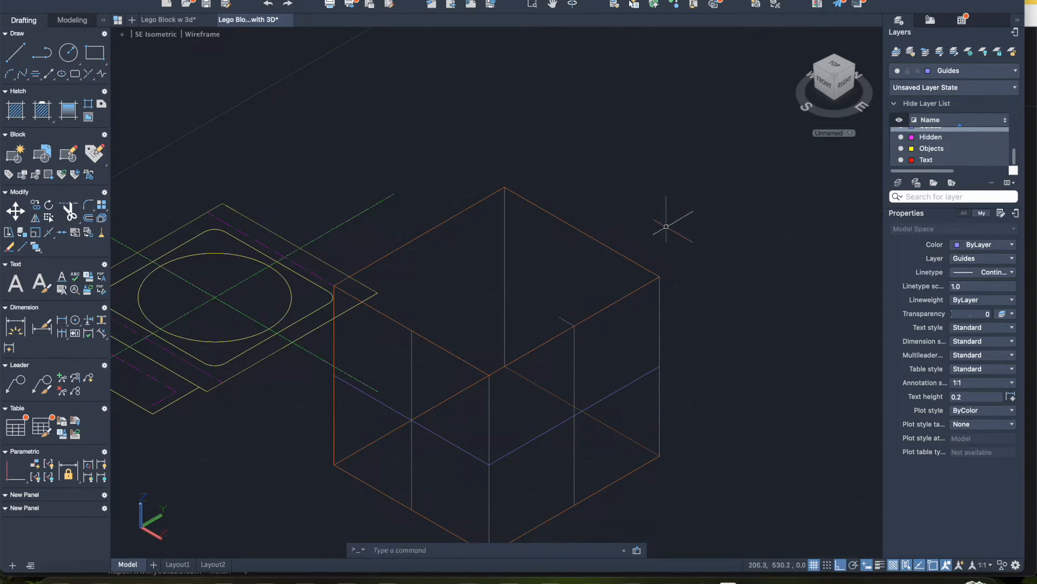
Draw a circle of radius 45 centred where the guide lines cross on the box's right face.
scroll(685, 228, down, 3)
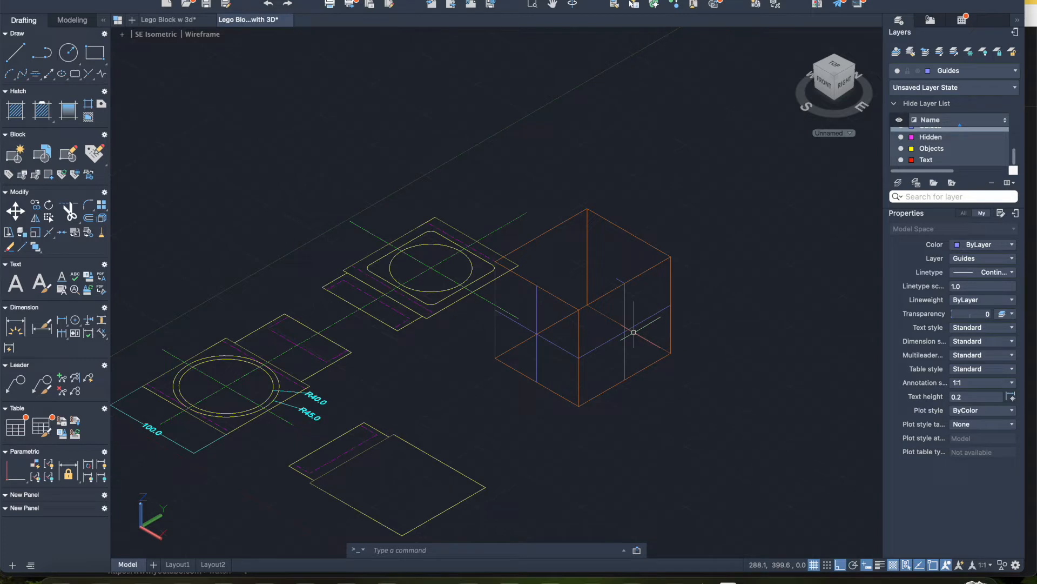
click(69, 56)
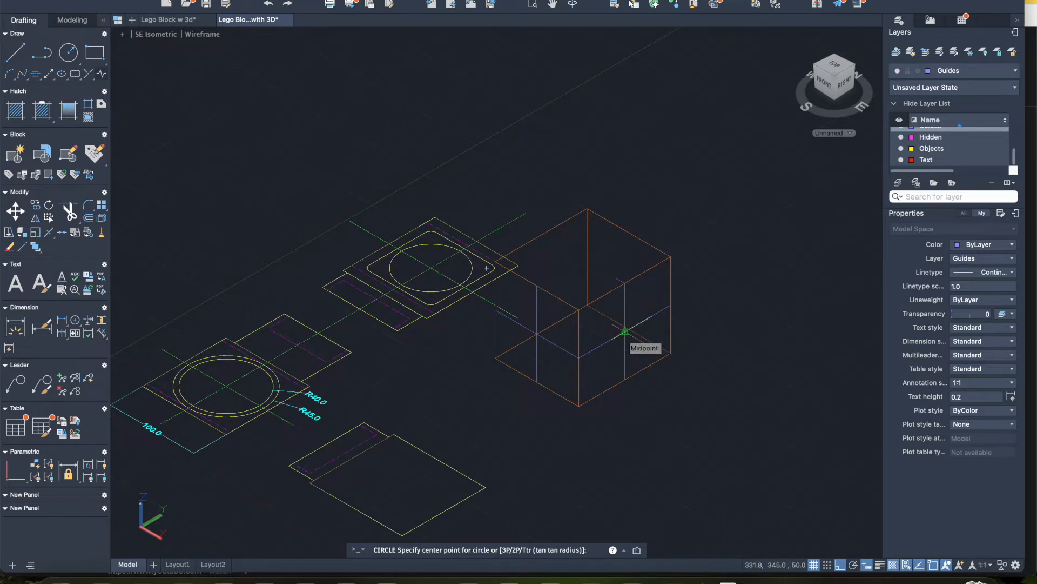
click(625, 330)
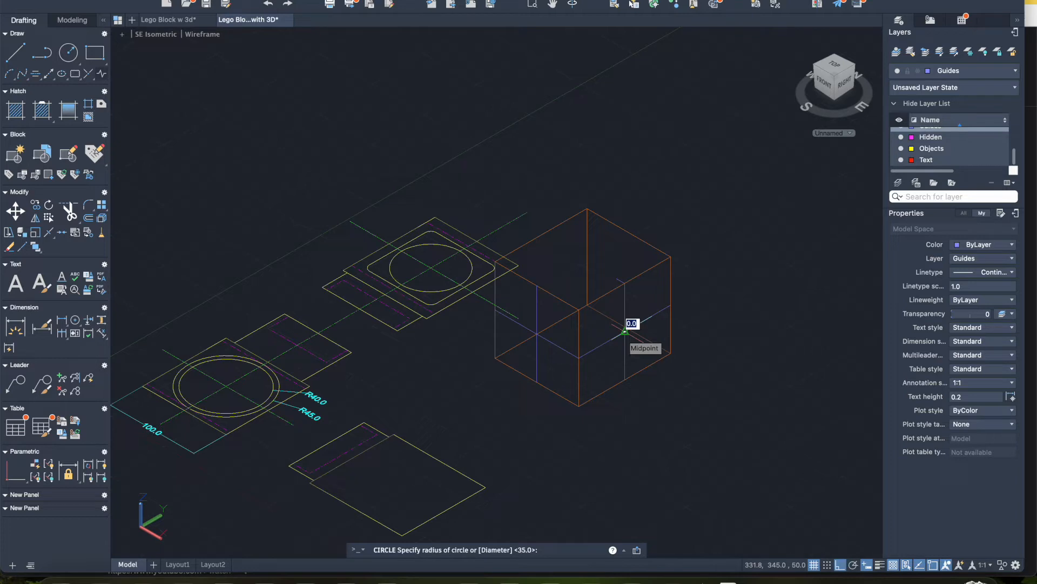
text(45)
key(Return)
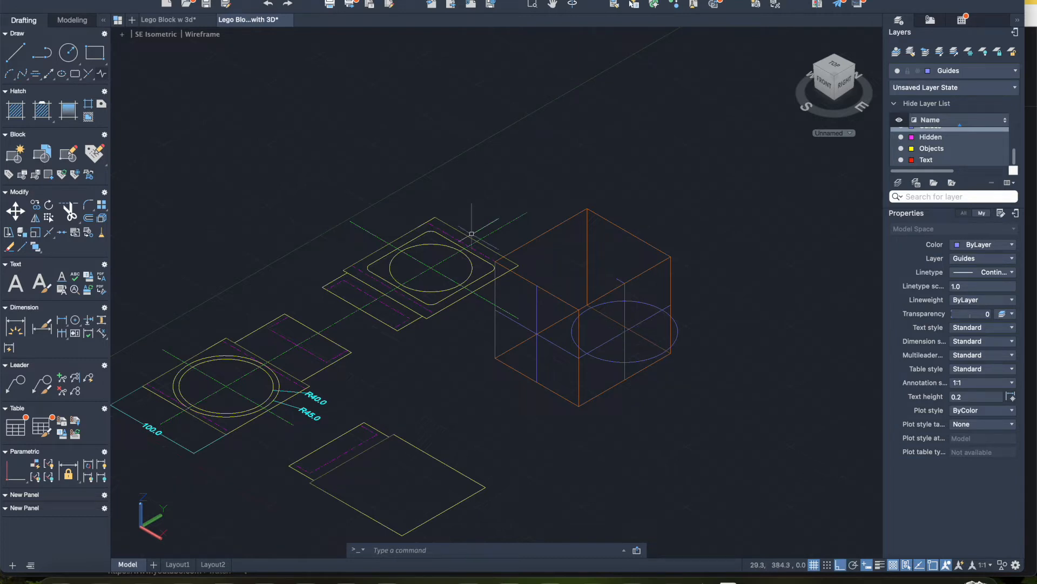
click(73, 23)
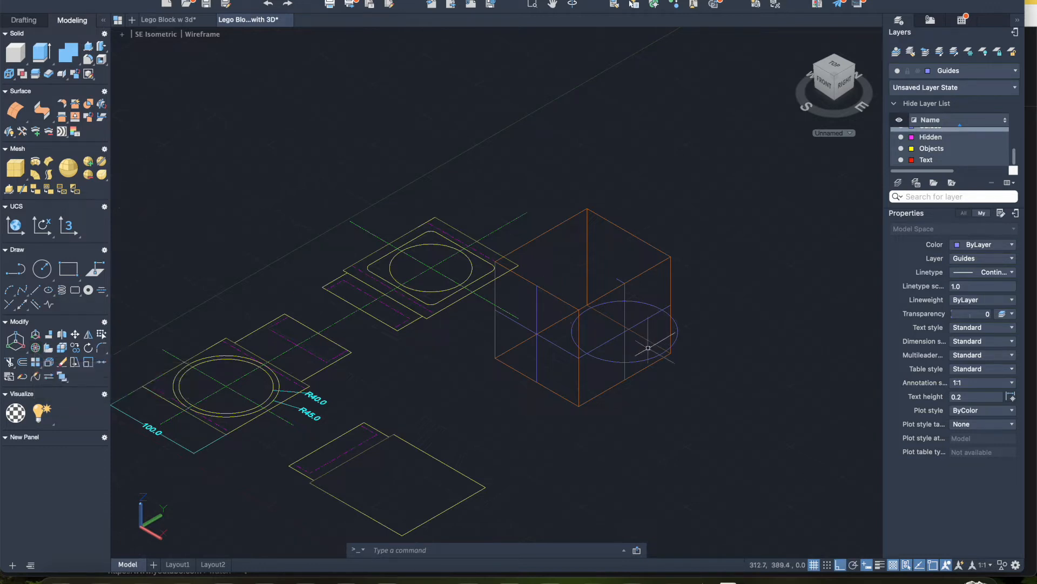
click(607, 360)
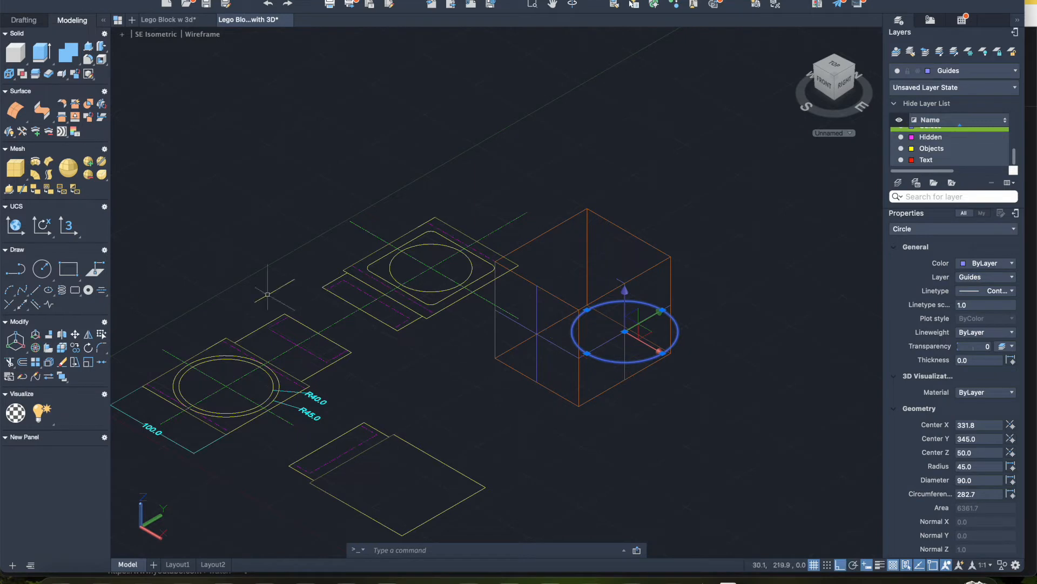
click(35, 347)
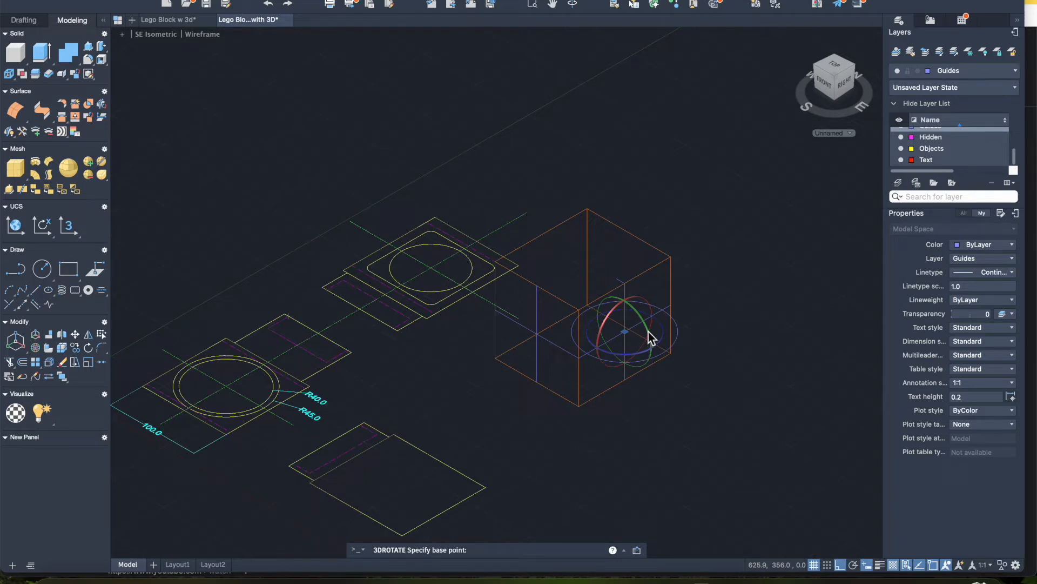
click(649, 339)
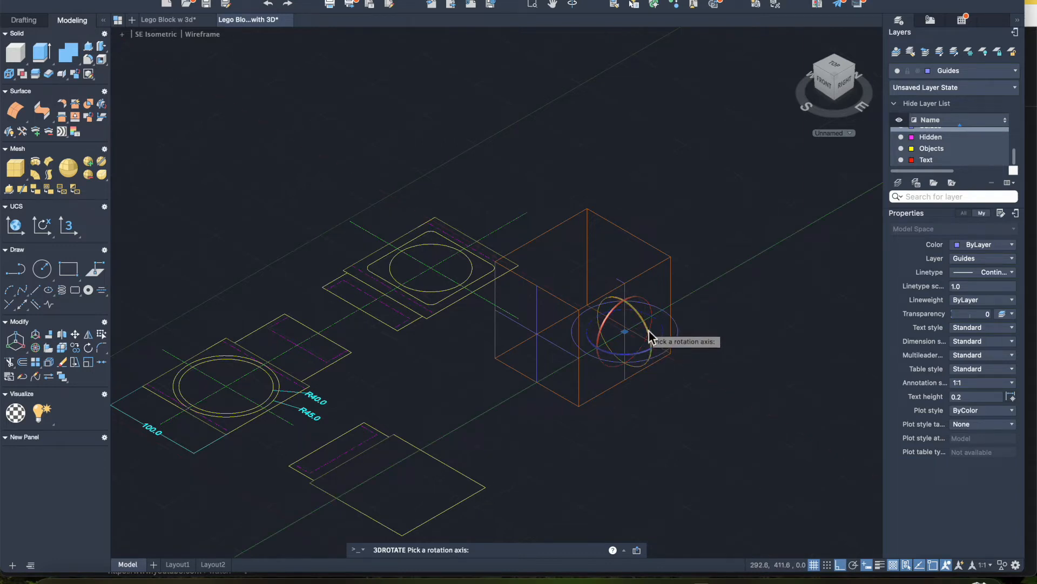
text(90)
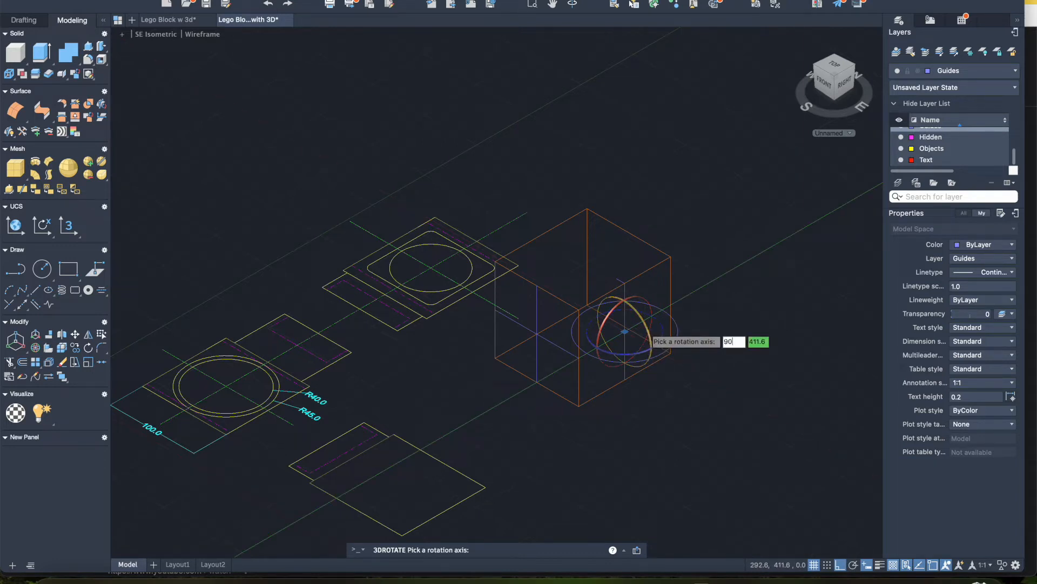
click(649, 334)
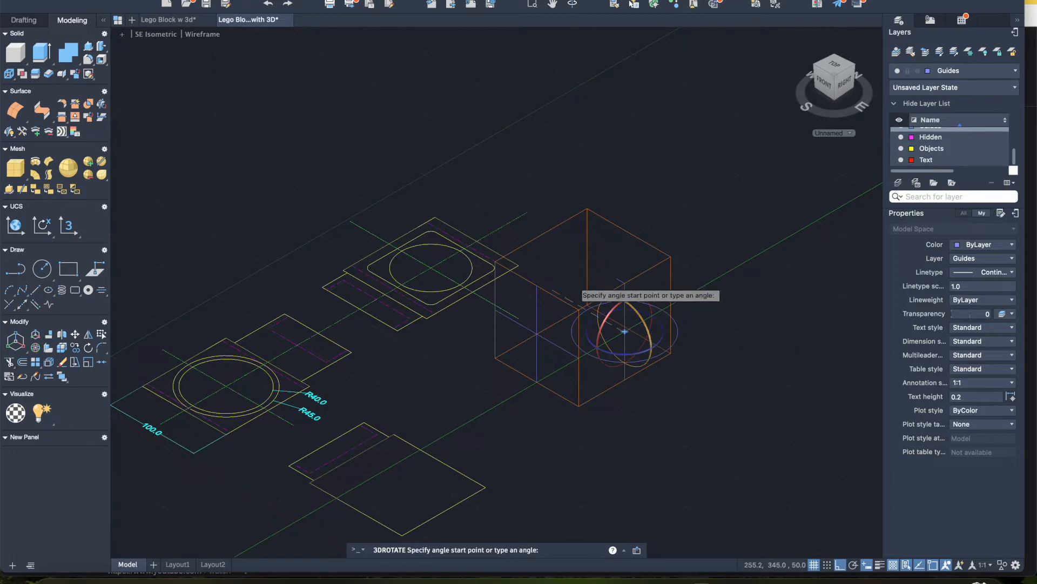
key(Escape)
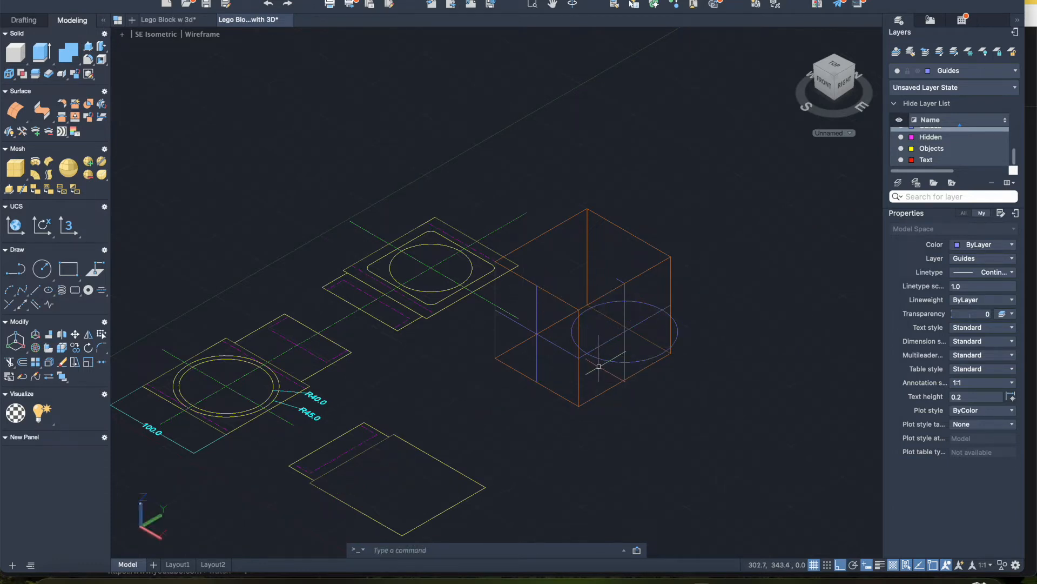
3D-rotate the radius 45 circle 90 degrees about the green Y axis so it lies flat on the box's right face.
click(604, 360)
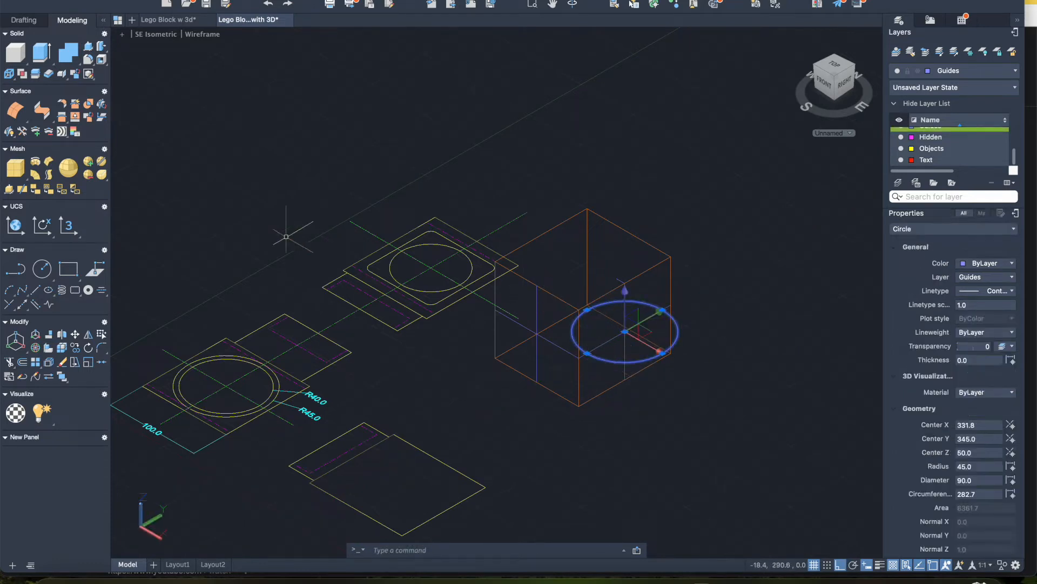
click(31, 352)
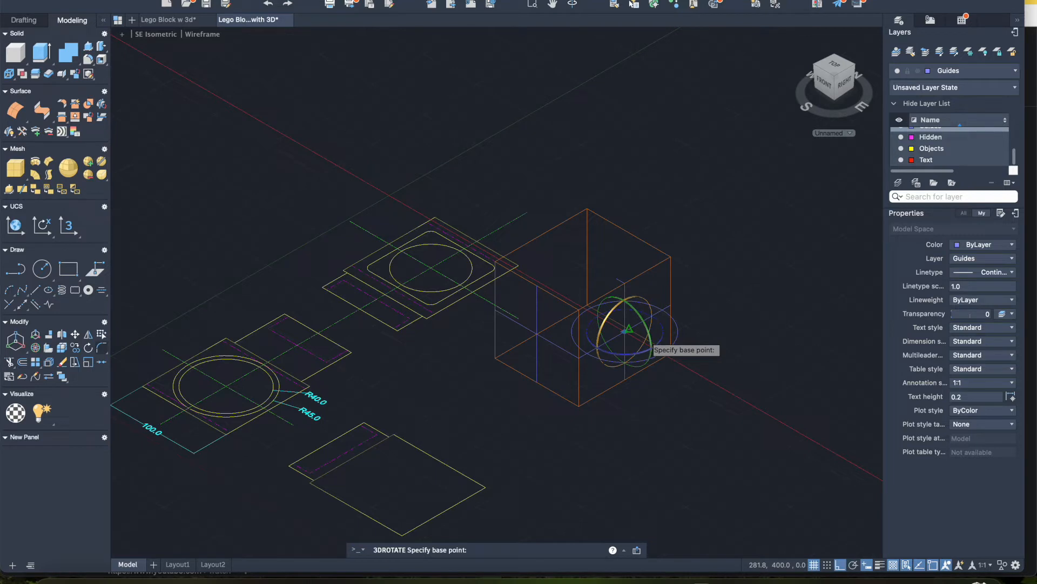
click(670, 350)
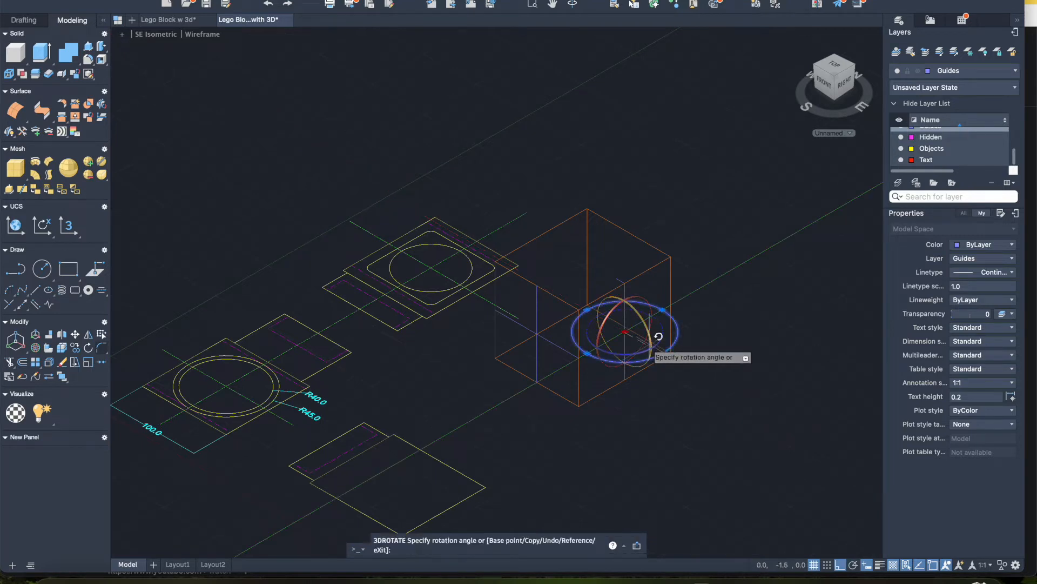
text(90)
key(Return)
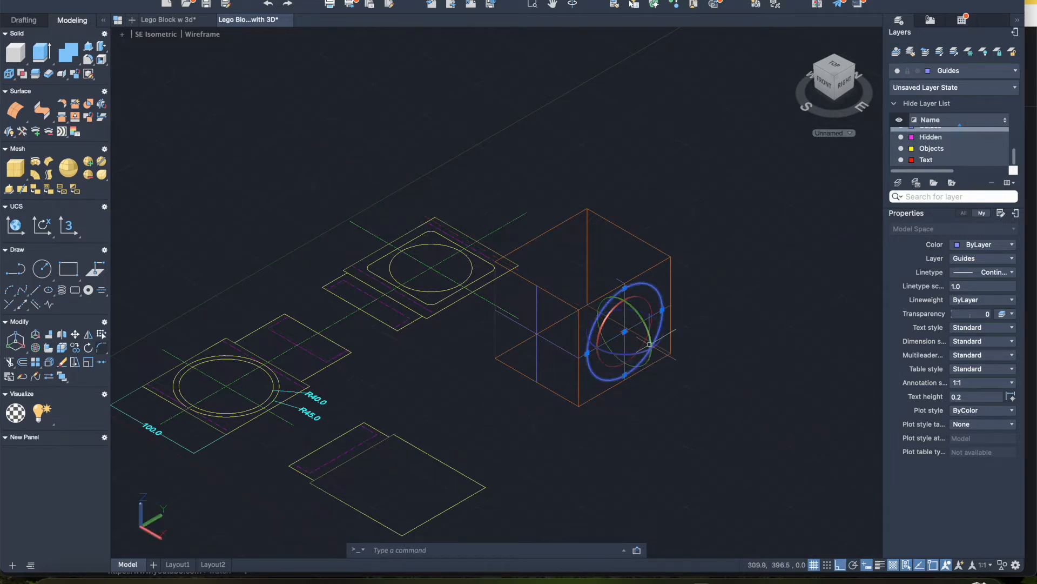
key(Escape)
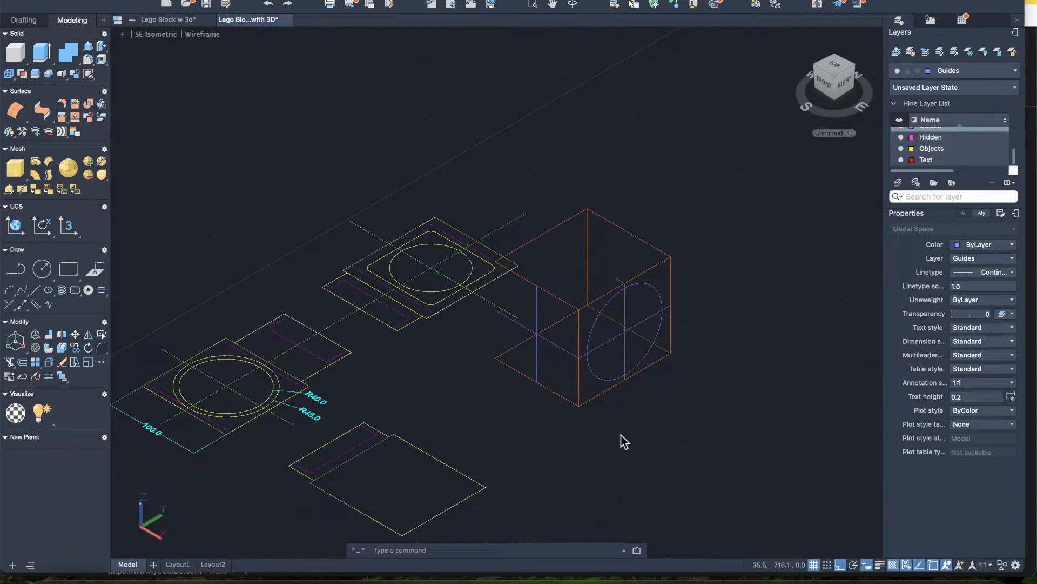
Extrude the upright circle through the box and well beyond its opposite face.
click(603, 369)
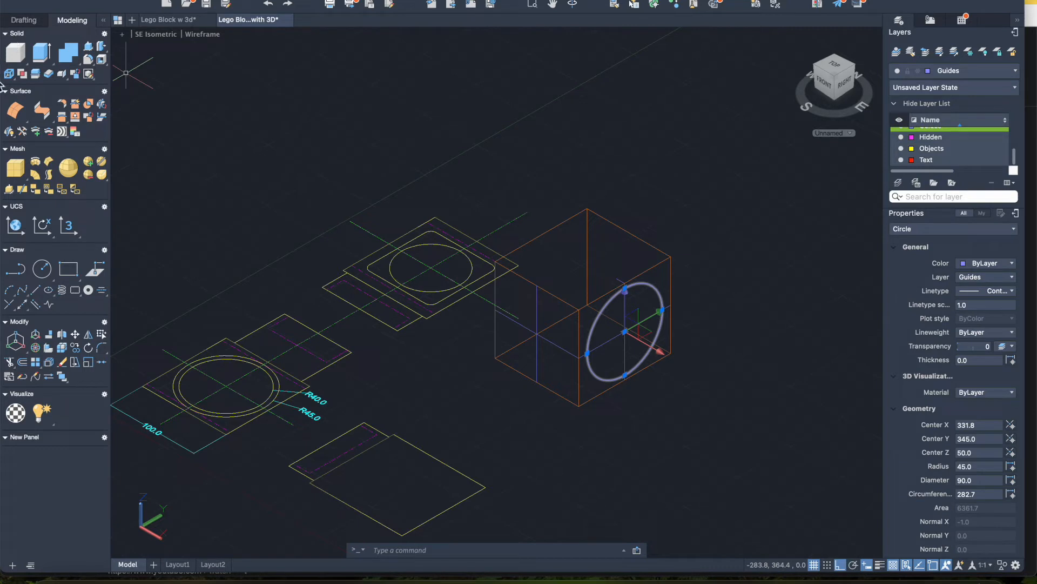
click(40, 61)
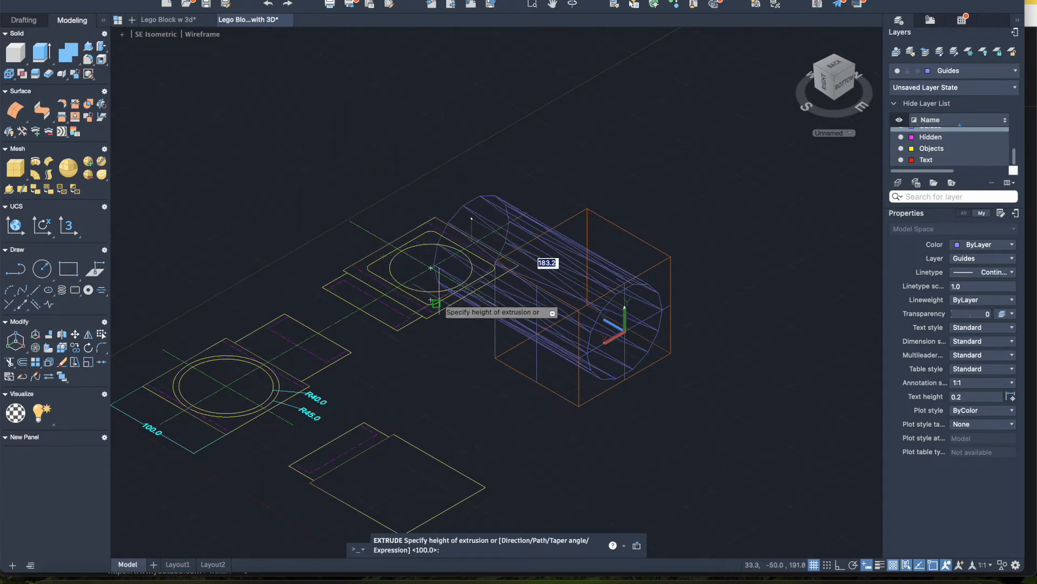
click(310, 237)
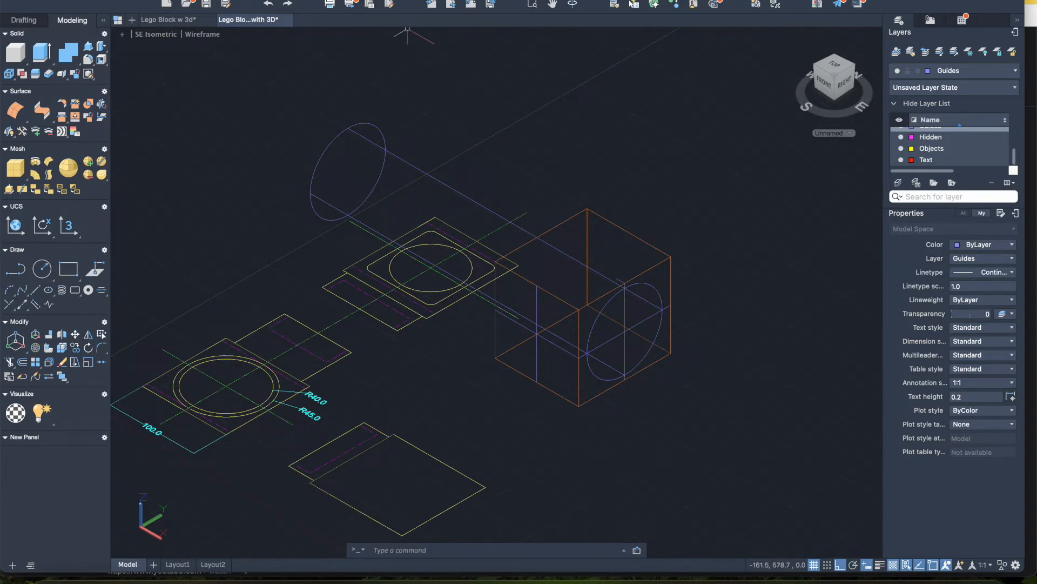
Subtract the extruded cylinder from the box and set the visual style to Shades of Gray.
click(368, 1)
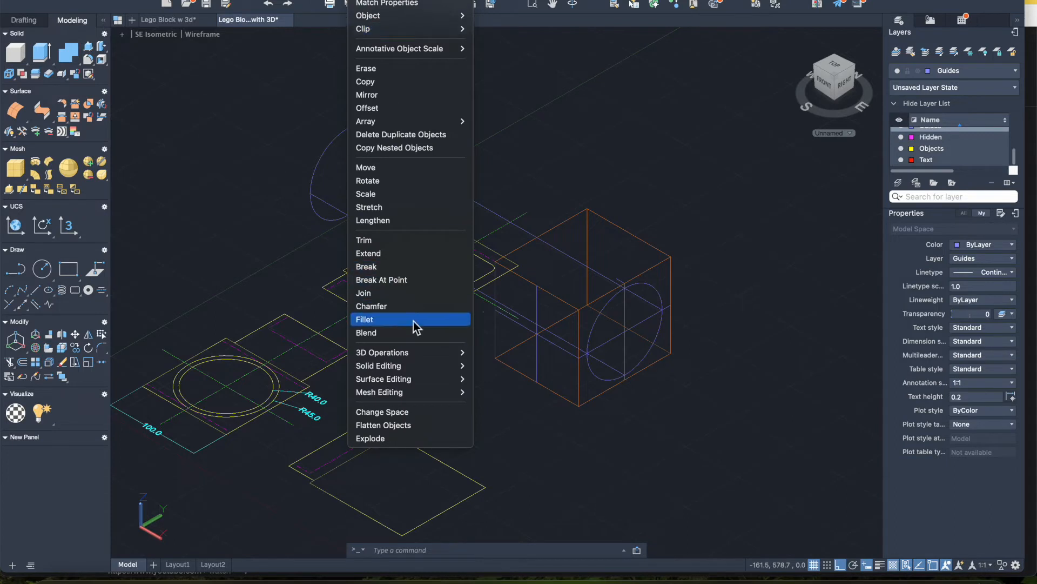
mouse_move(423, 362)
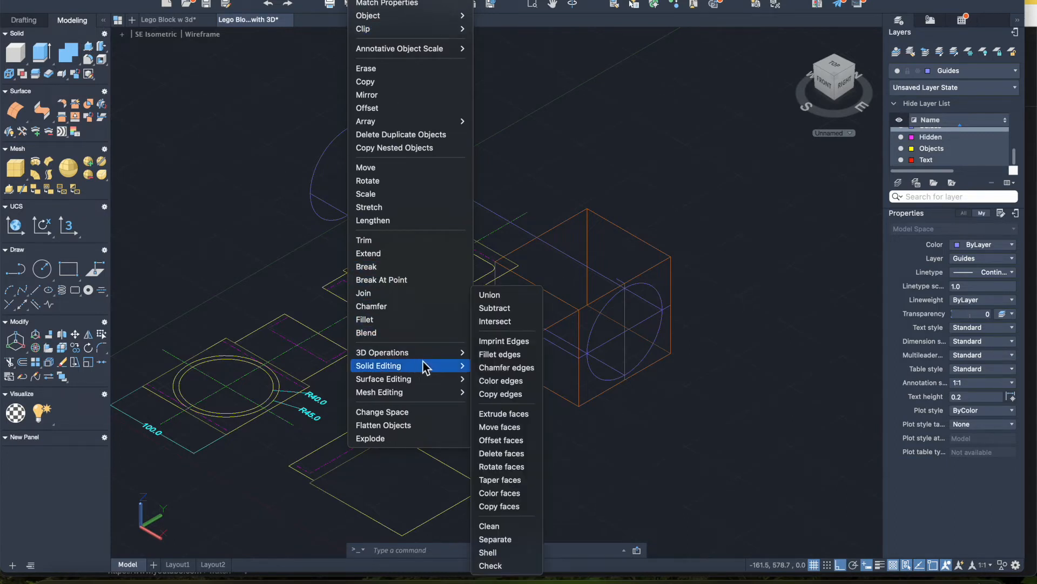
click(507, 311)
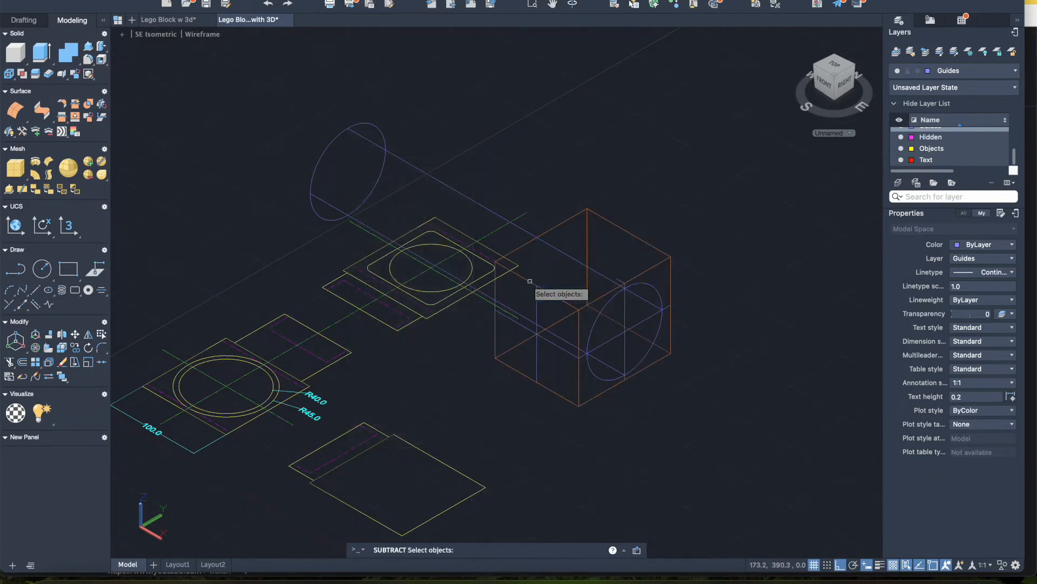
click(530, 281)
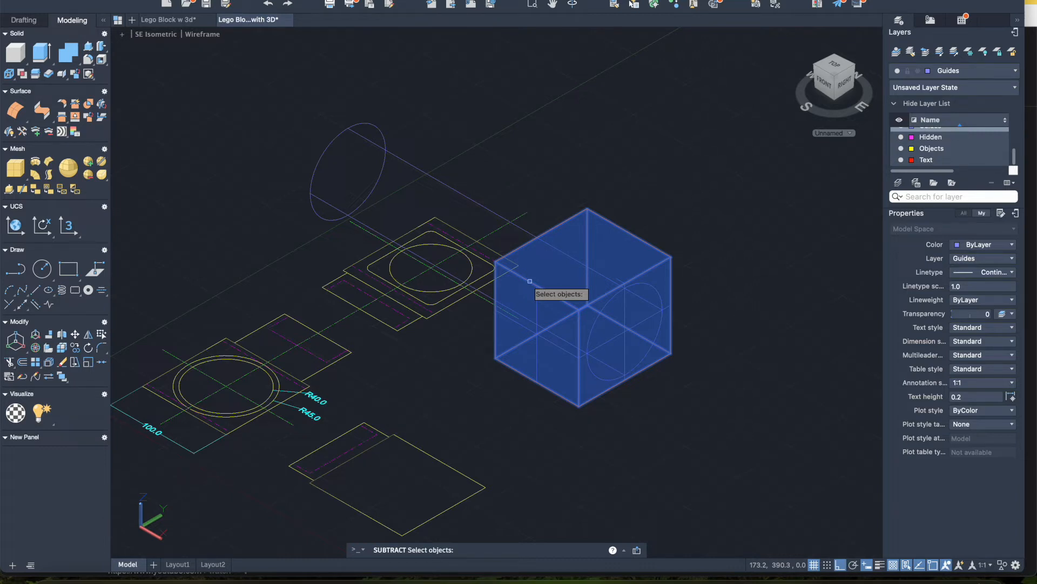
click(529, 281)
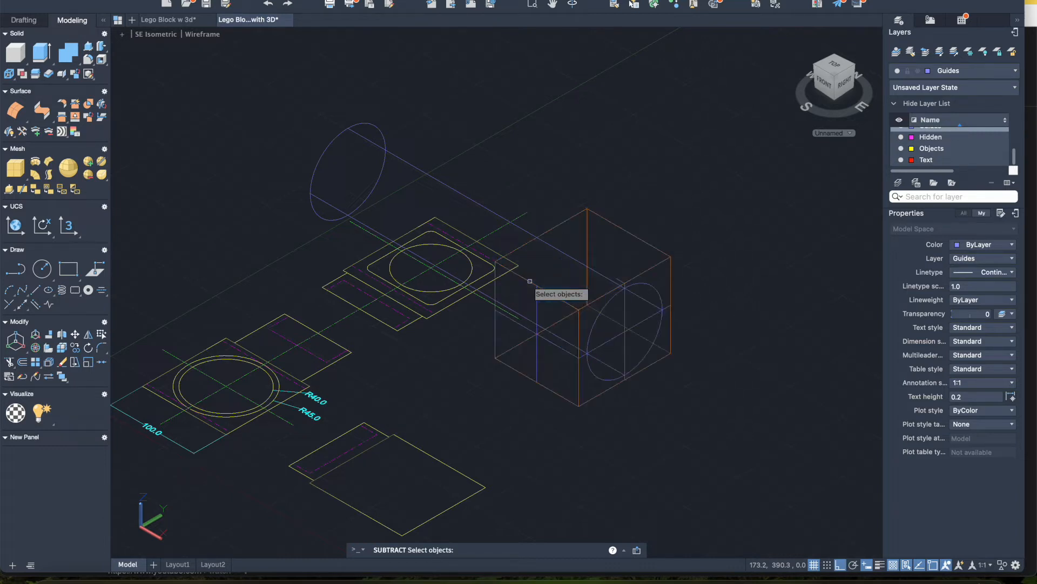
click(397, 157)
key(Return)
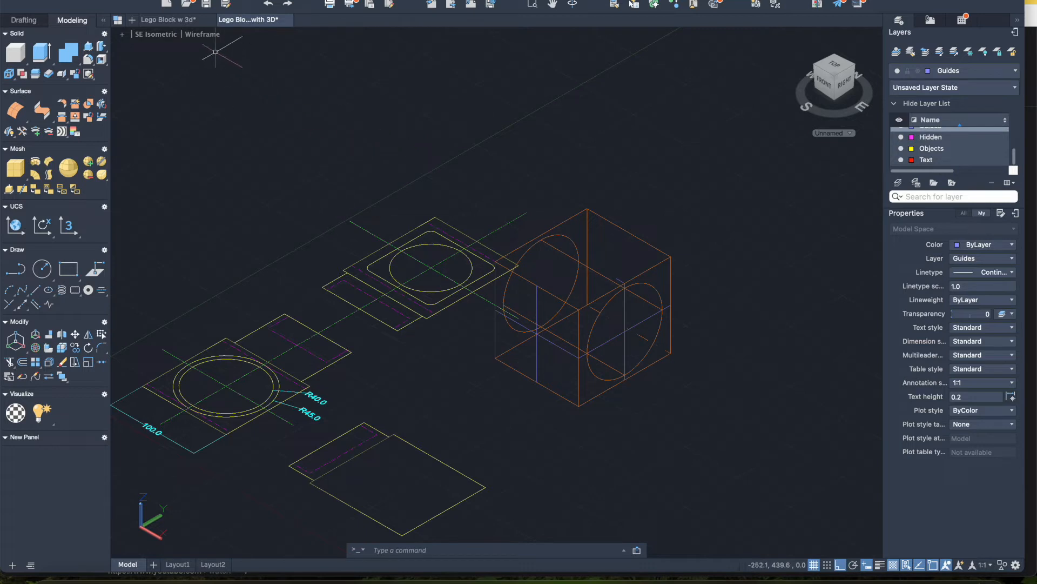
click(201, 37)
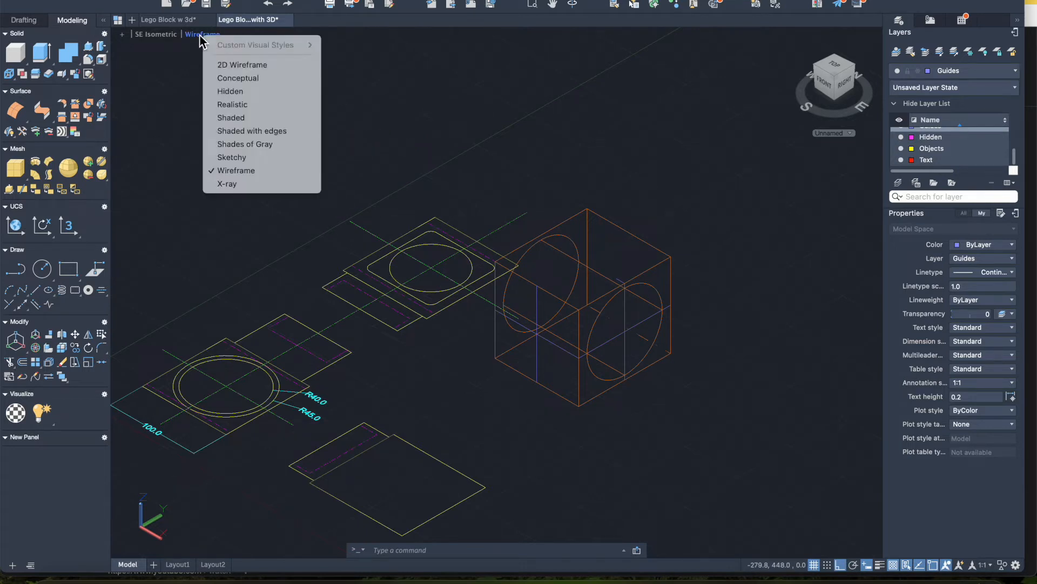
click(223, 145)
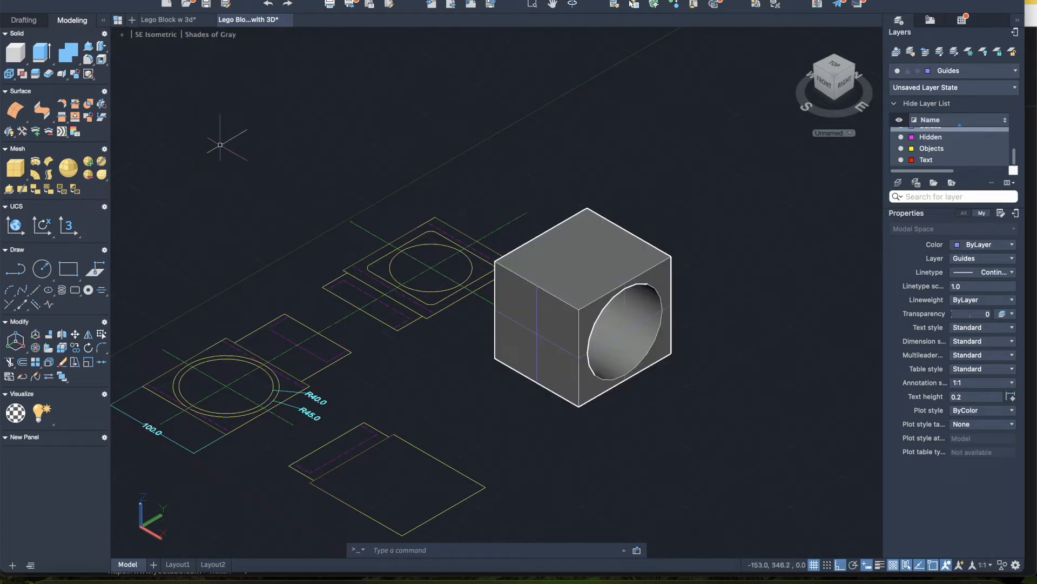
Set the visual style to Wireframe.
mouse_move(848, 89)
mouse_down()
mouse_move(803, 78)
mouse_move(876, 98)
mouse_up()
click(44, 269)
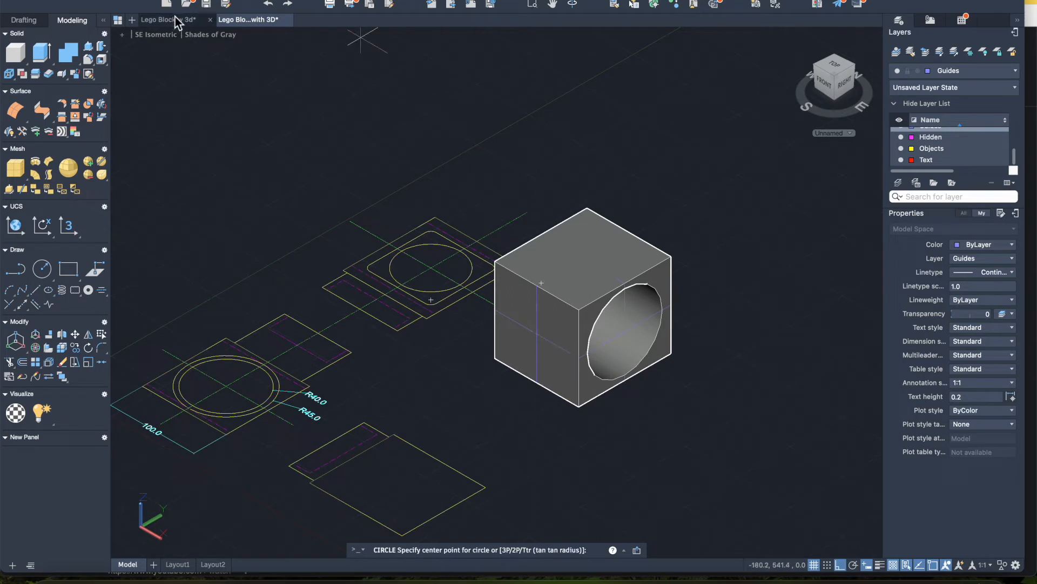
click(199, 35)
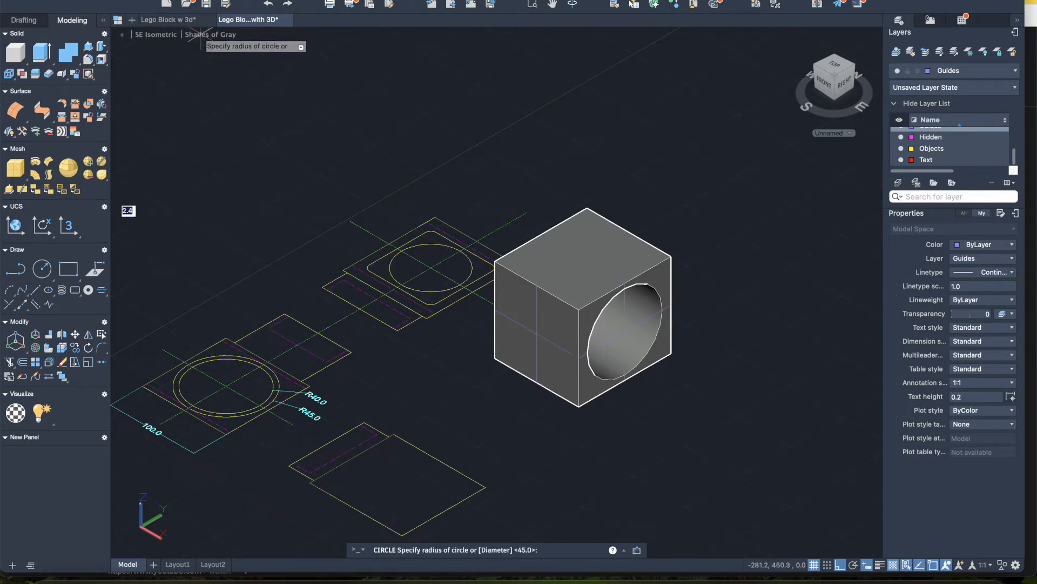
key(Escape)
click(202, 34)
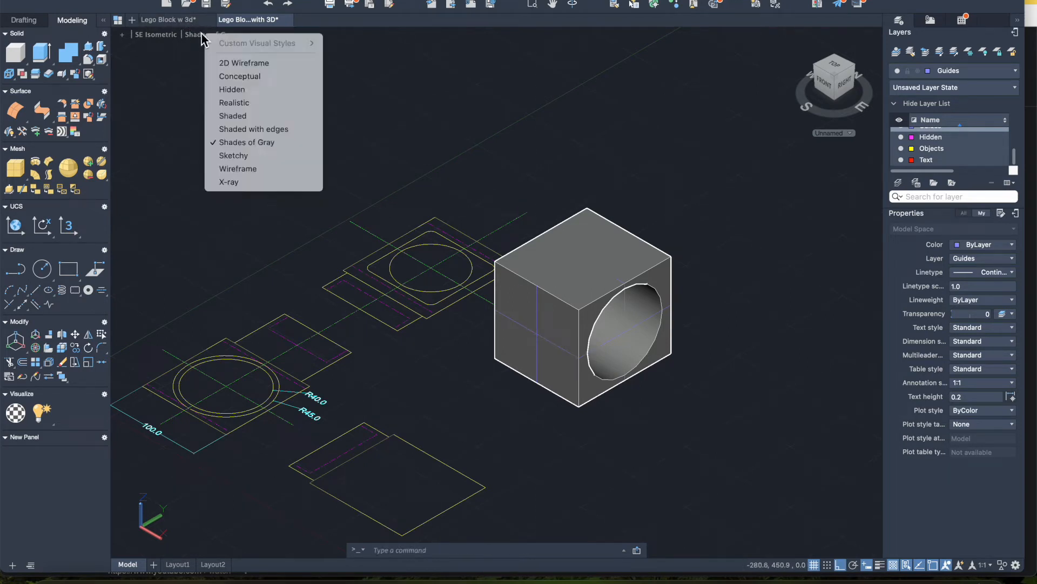
click(238, 170)
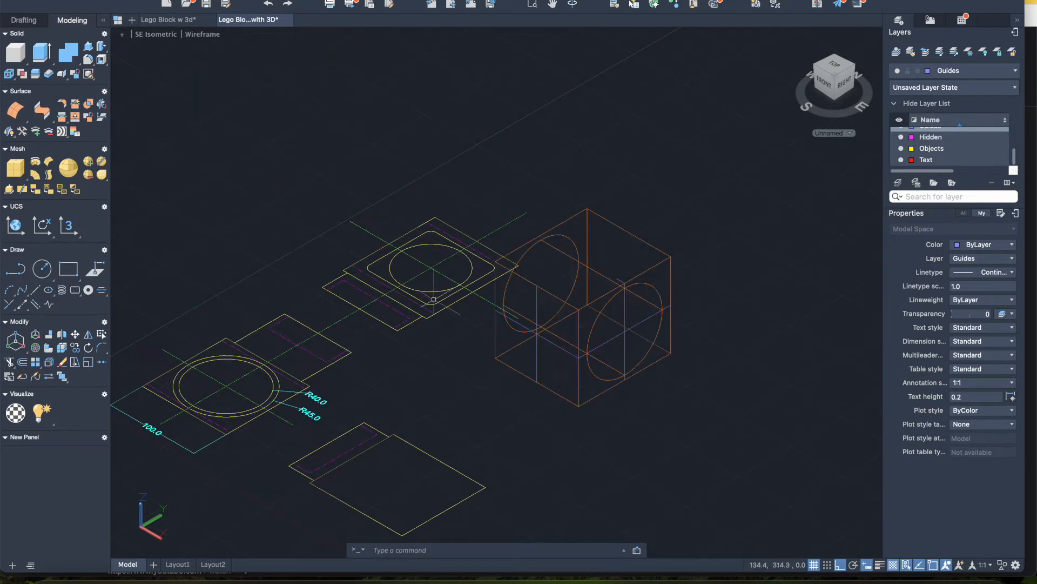
Draw a circle of radius 45 centred where the guide lines cross on the box's front face.
click(43, 264)
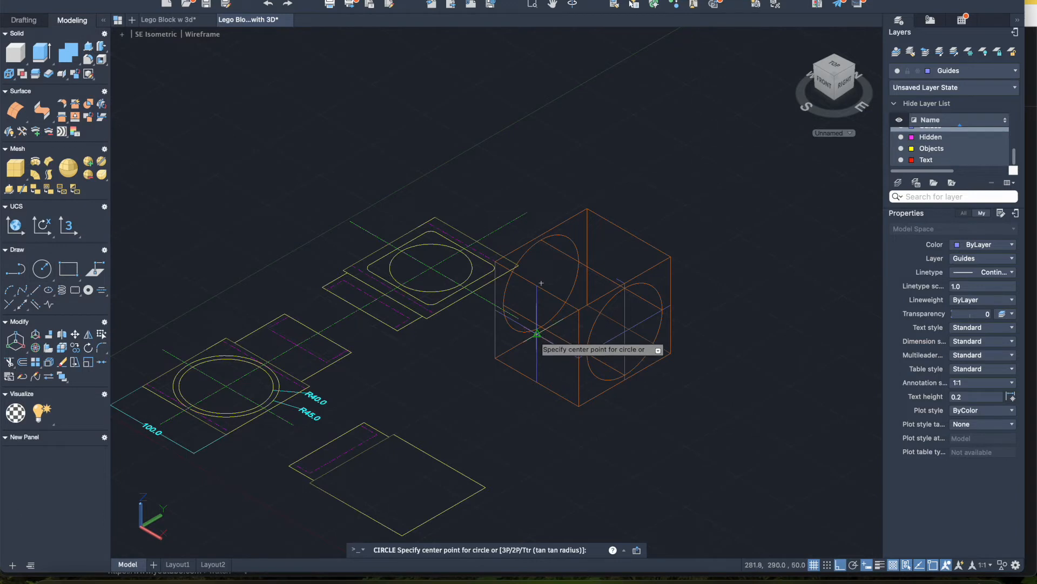
click(537, 334)
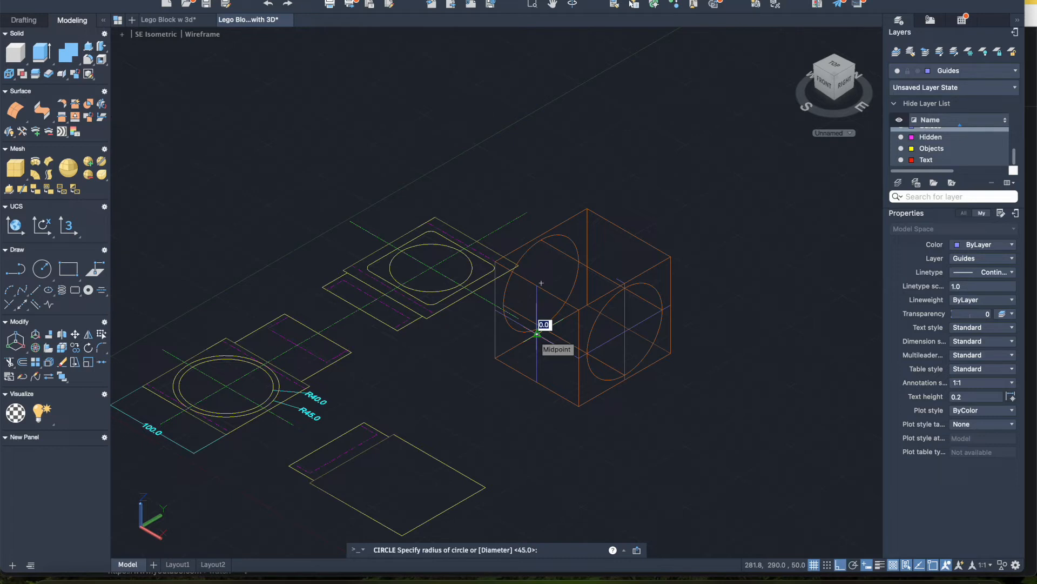
text(45)
key(Return)
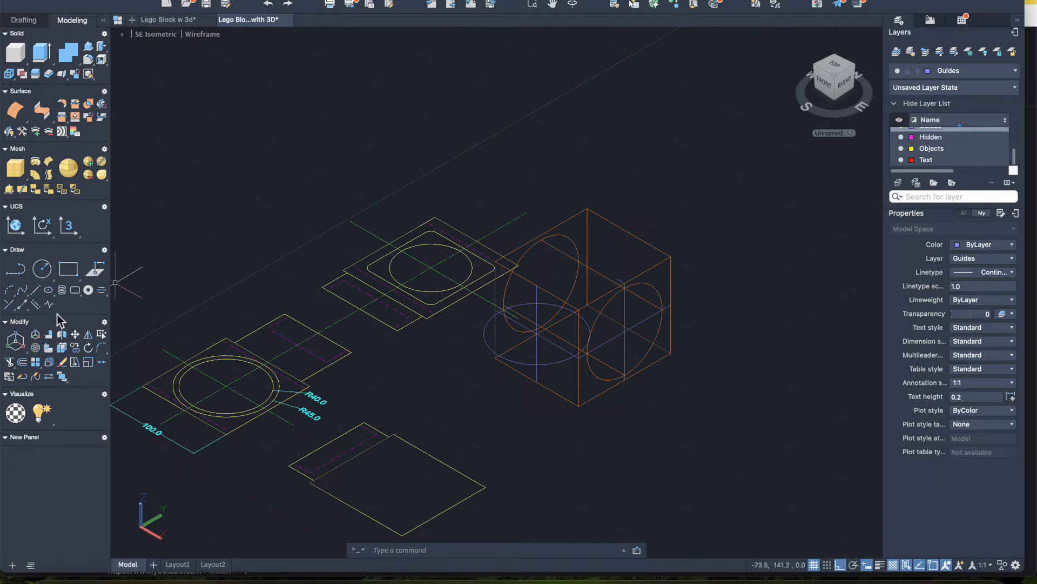
click(35, 348)
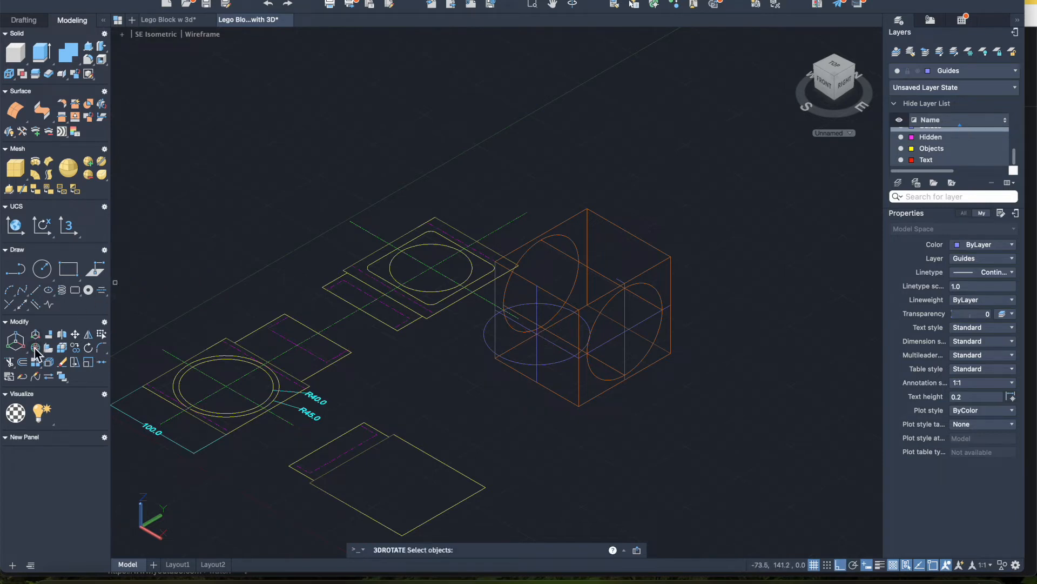
key(Escape)
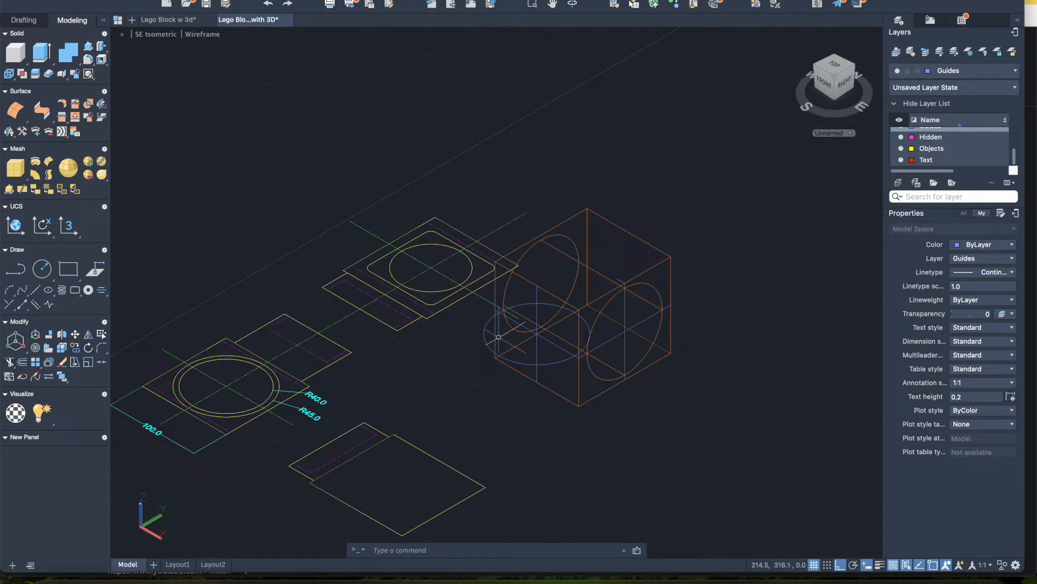
click(486, 339)
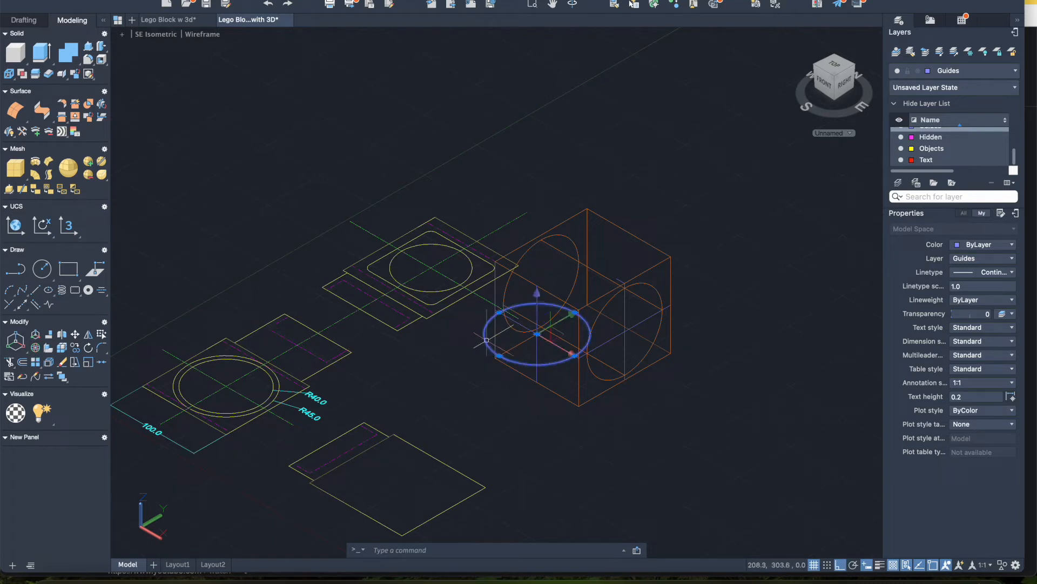
click(35, 348)
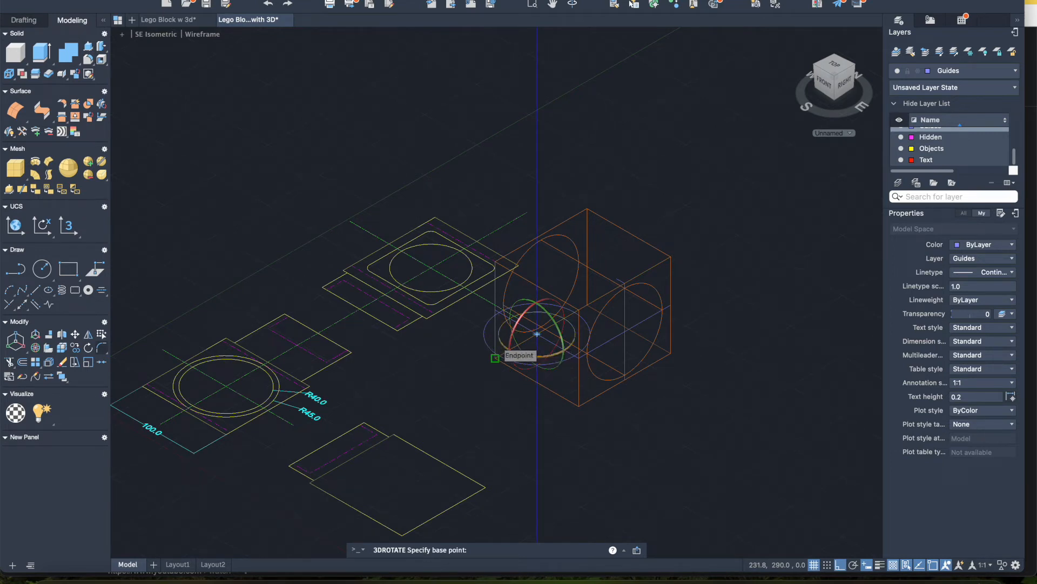
click(537, 334)
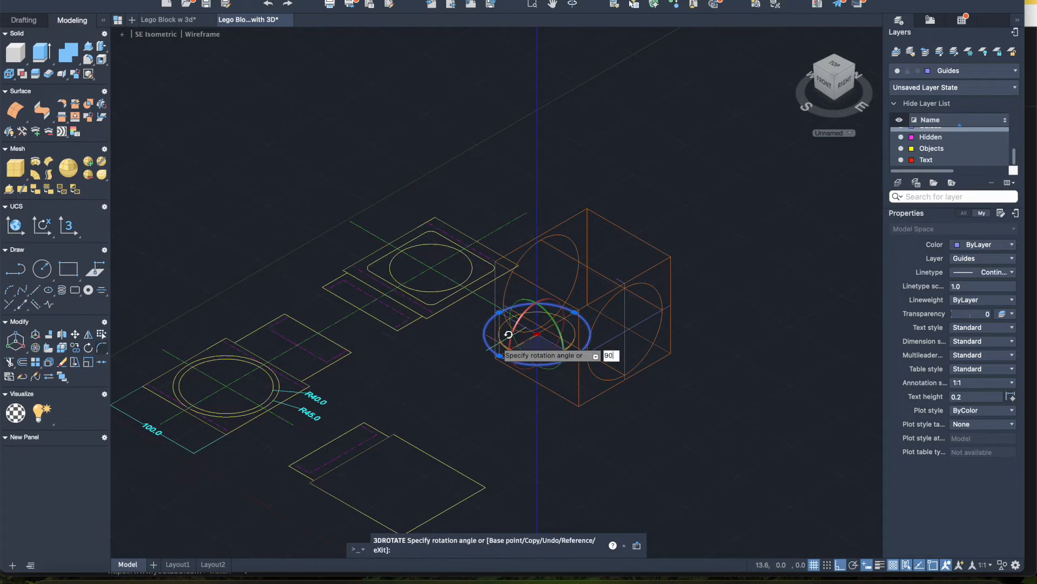
key(Escape)
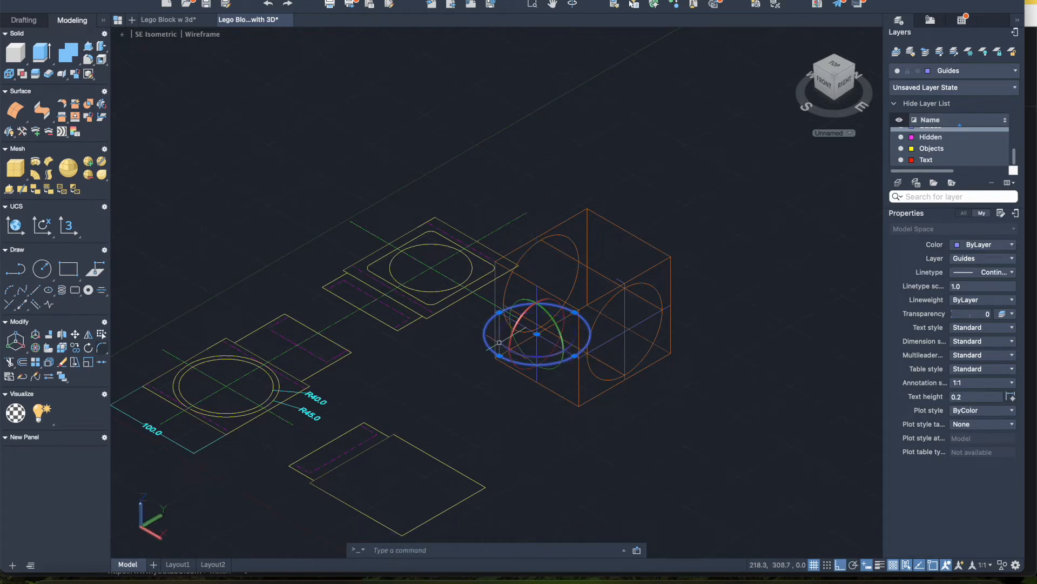
key(Escape)
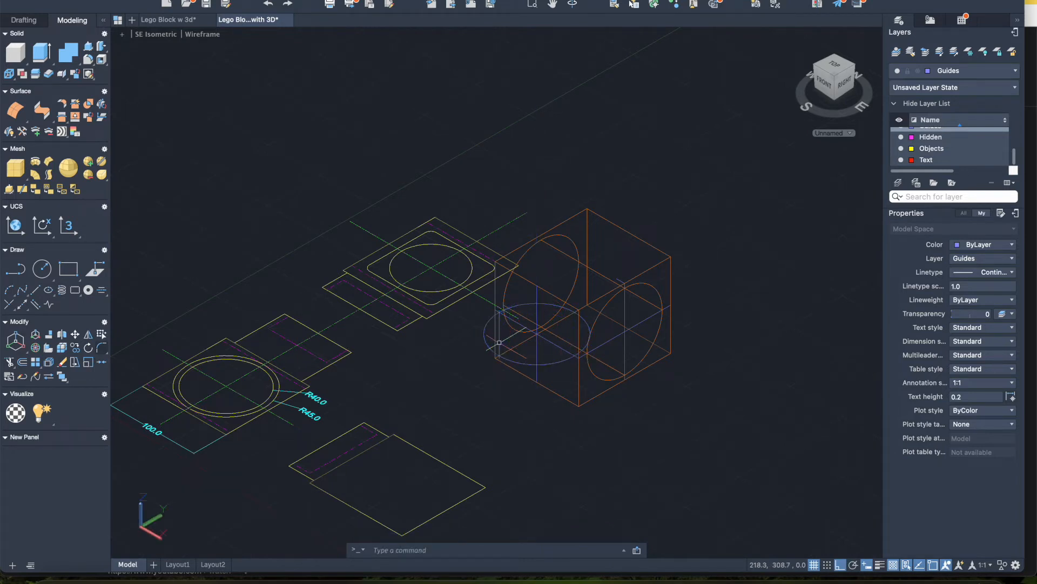
3D-rotate the new radius 45 circle 90 degrees about the red X axis so it lies flat on the box's front face.
click(486, 339)
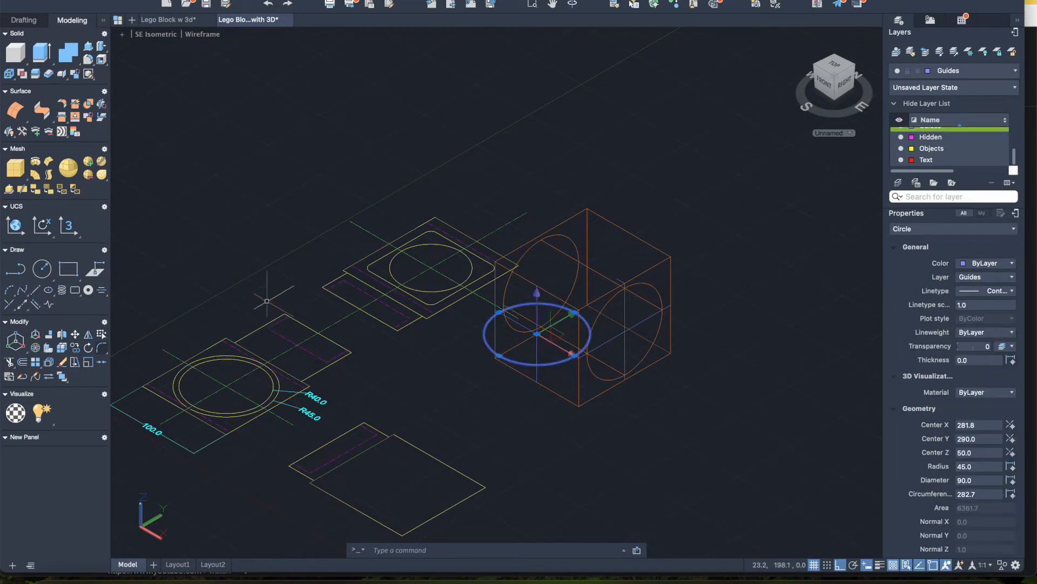
click(36, 347)
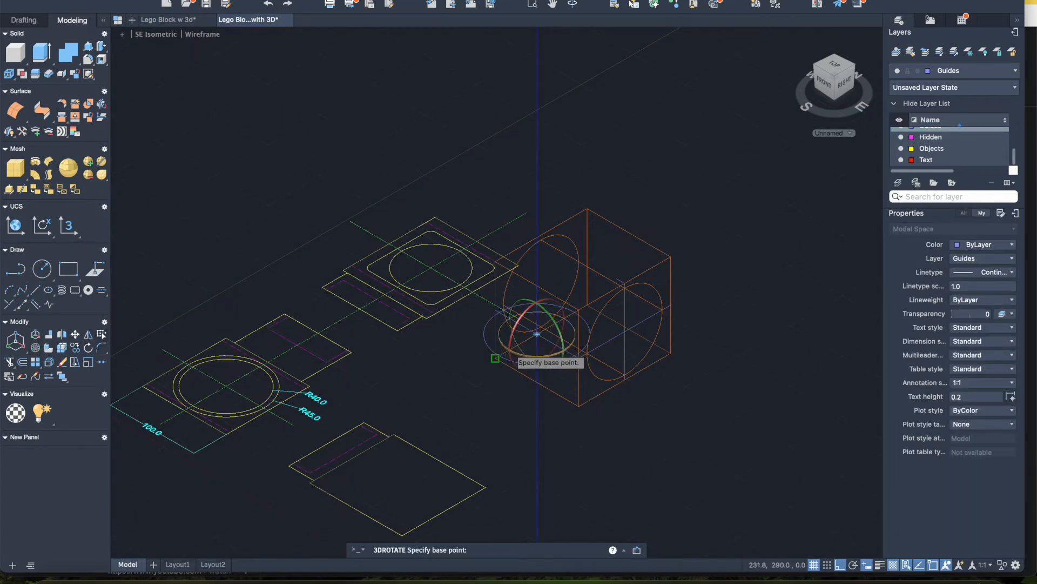
click(537, 333)
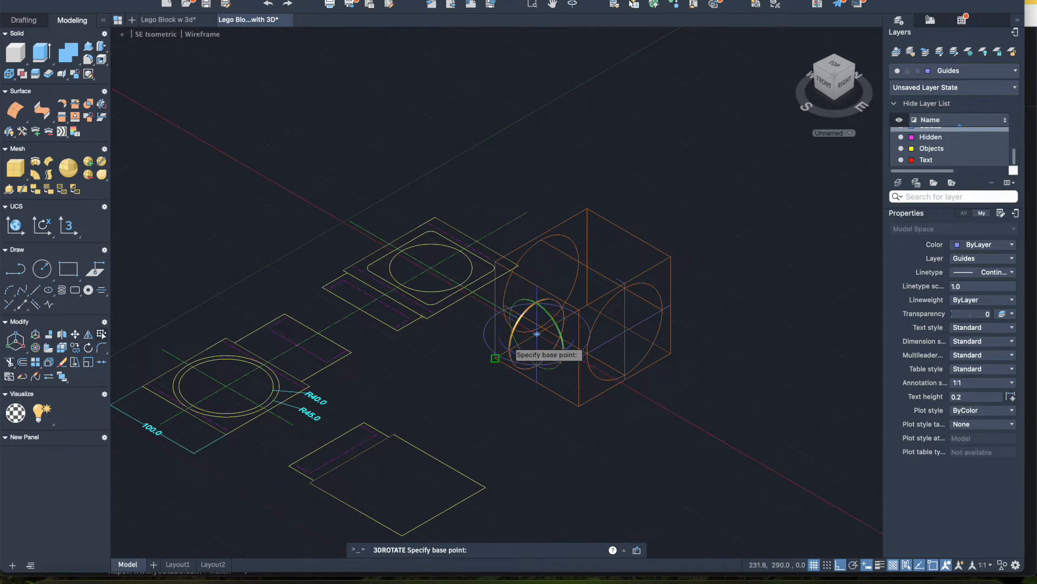
click(520, 333)
text(90)
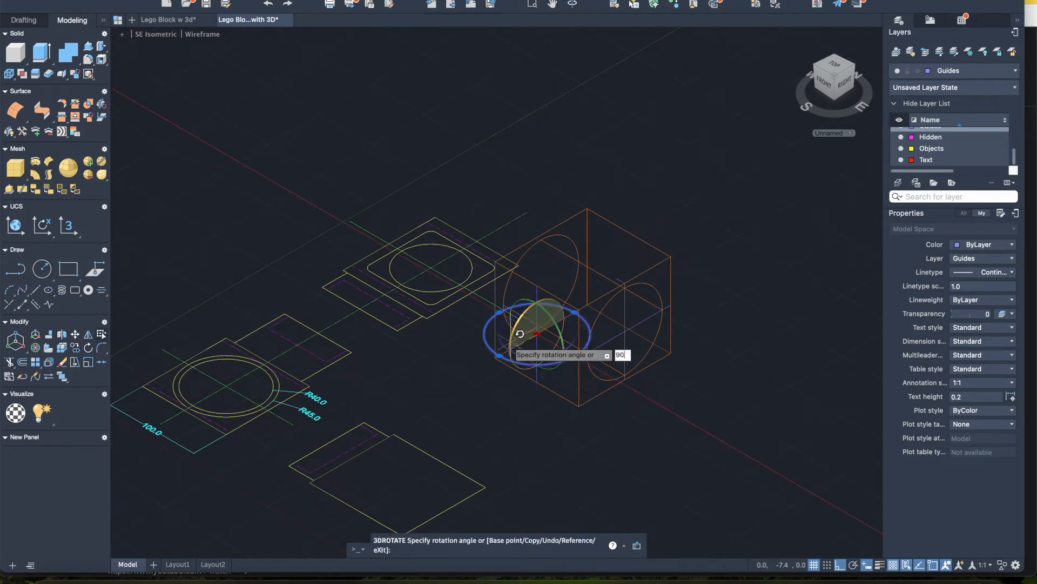
key(Return)
key(Escape)
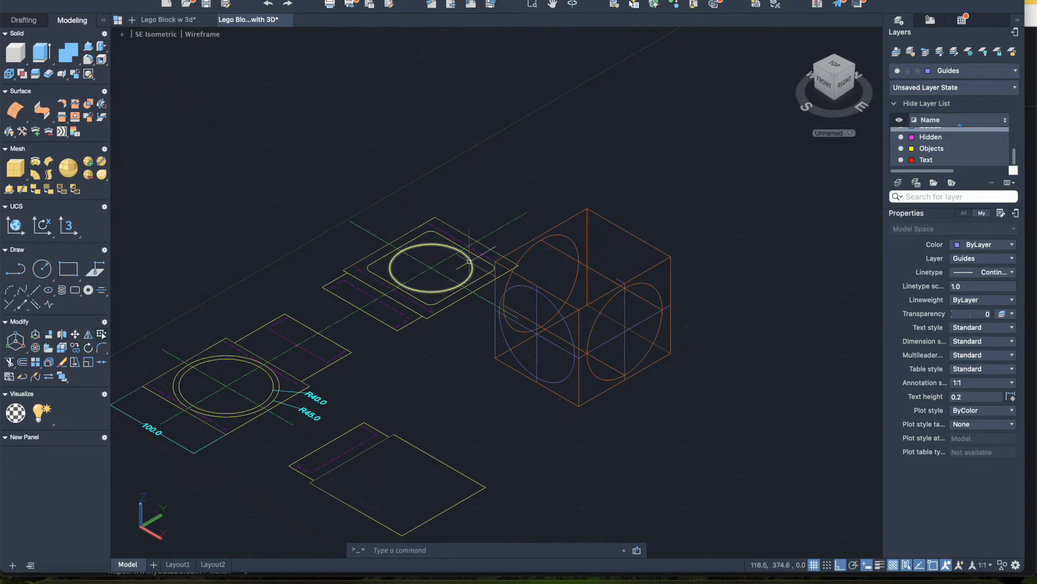
Extrude the upright circle on the front face 30 units outward, away from the box.
click(504, 333)
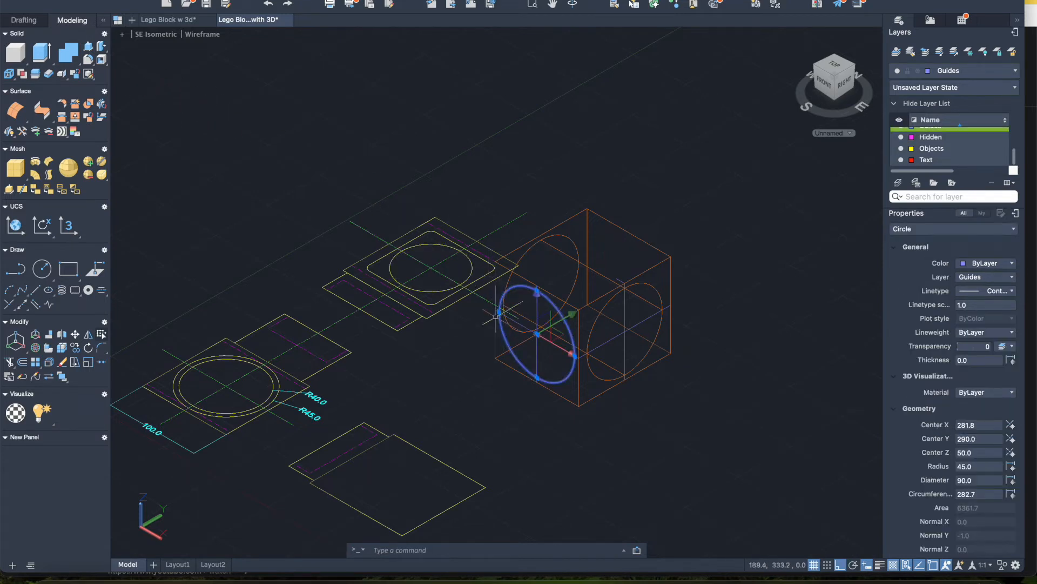
click(43, 56)
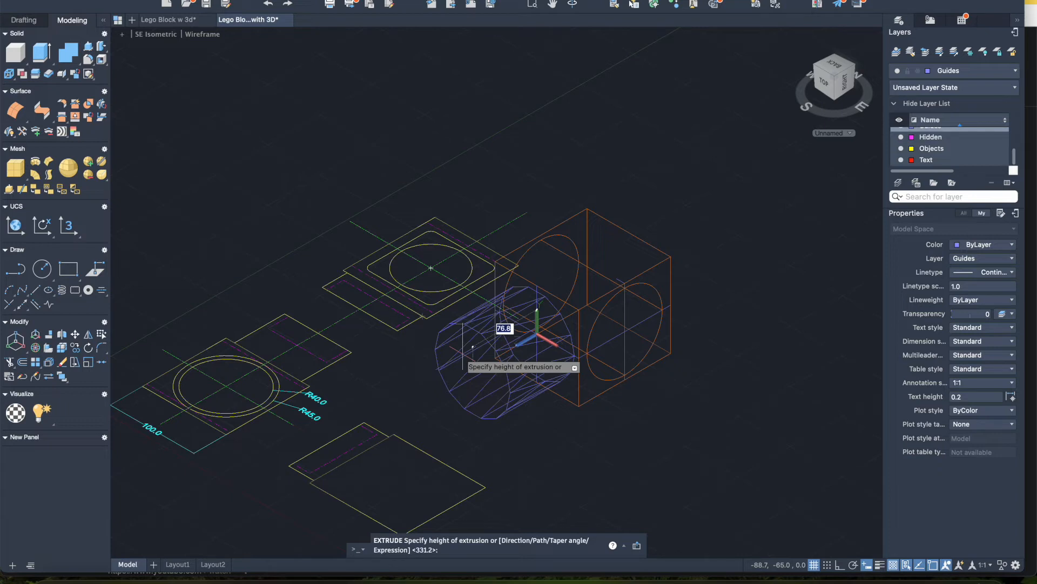
text(30)
key(Return)
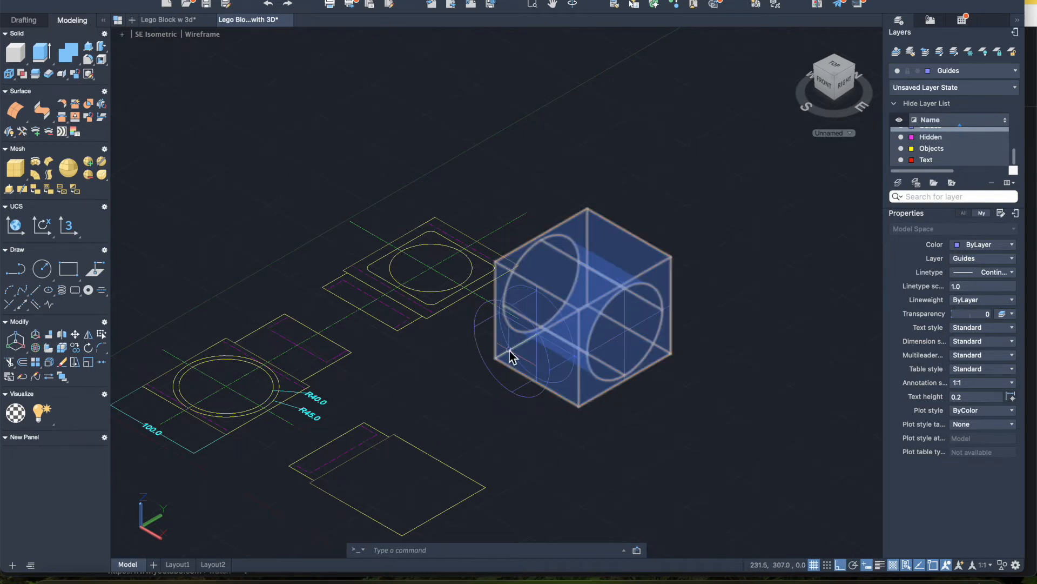
Draw a circle of radius 40 centred on the outer end of the extruded cylinder.
click(43, 269)
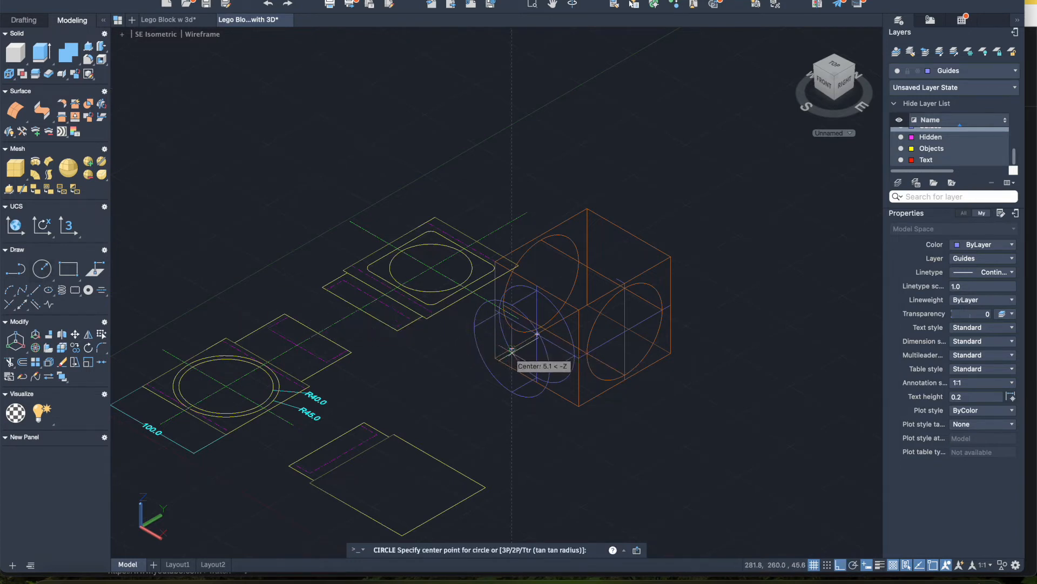
click(512, 349)
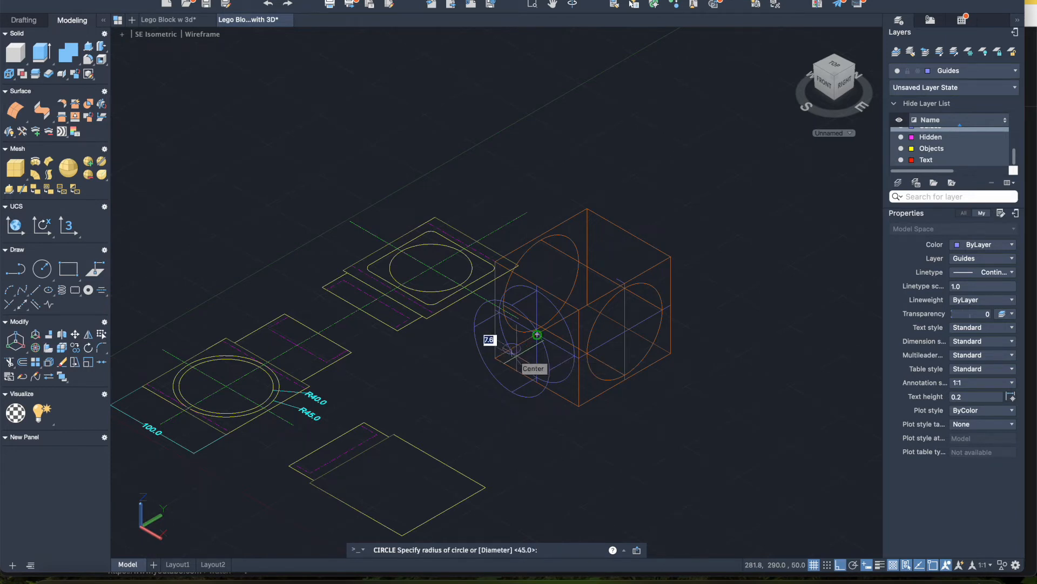
click(537, 335)
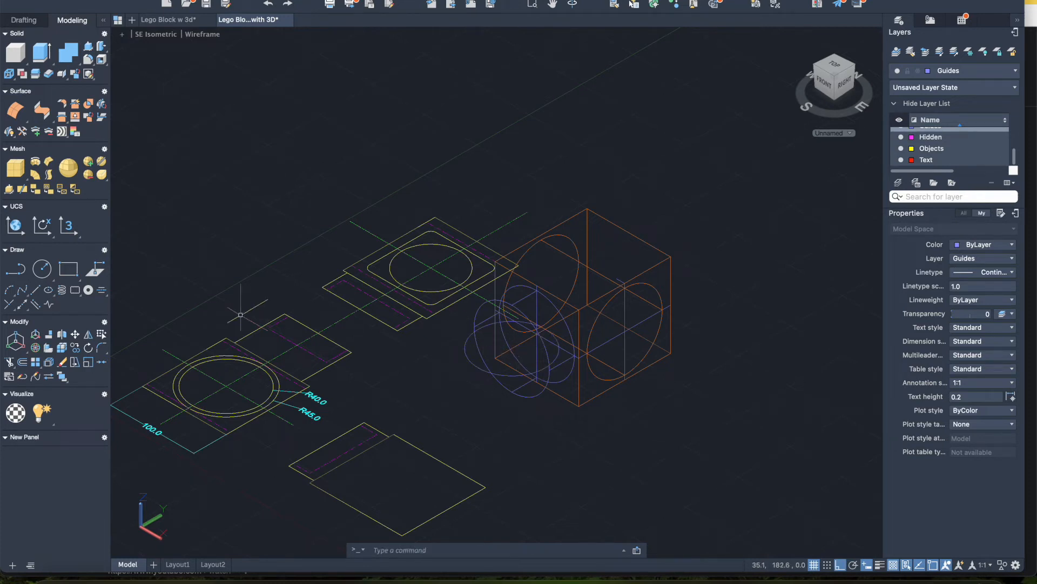
click(36, 349)
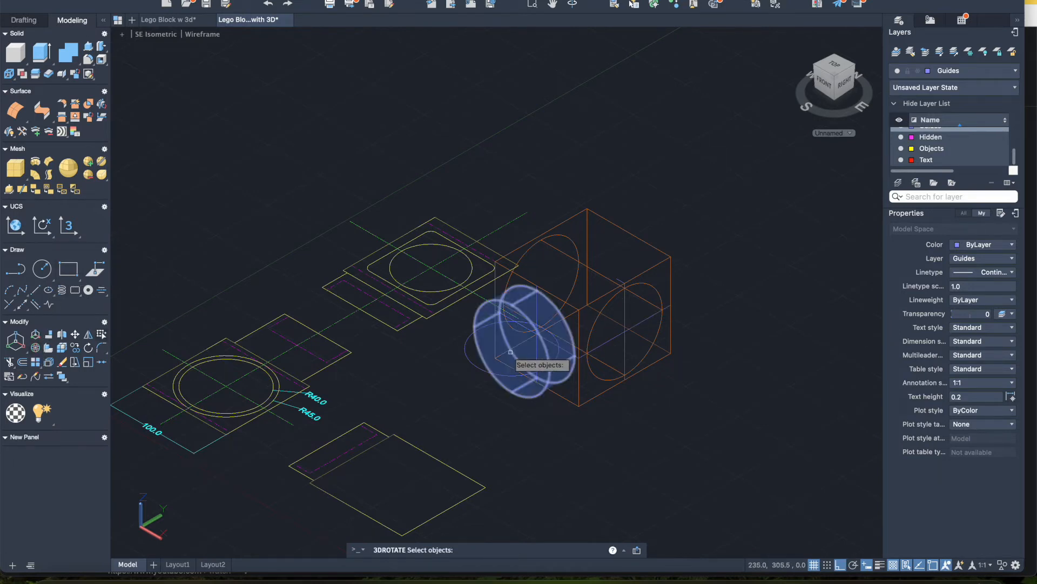
click(482, 370)
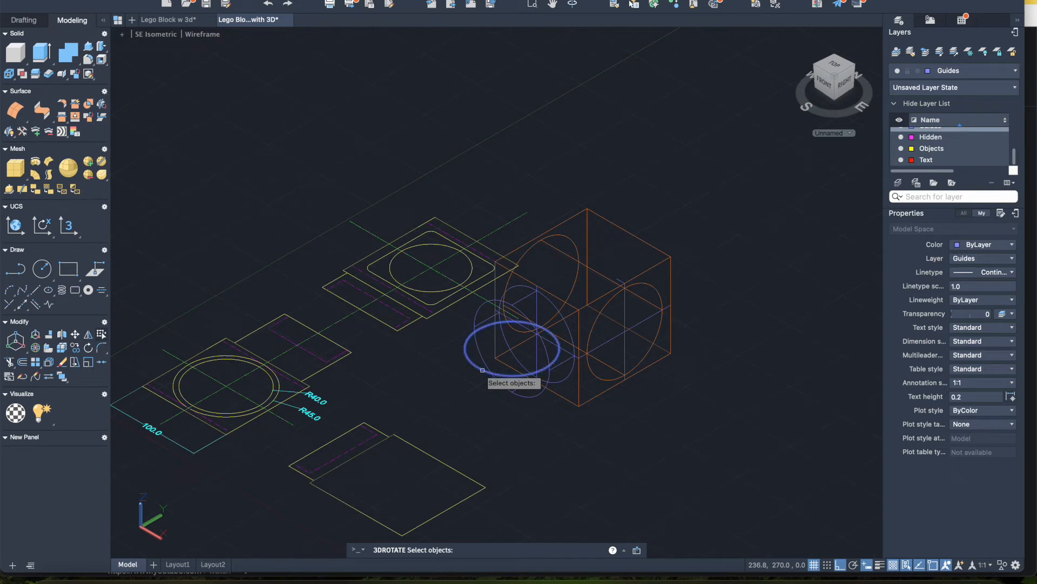
click(36, 349)
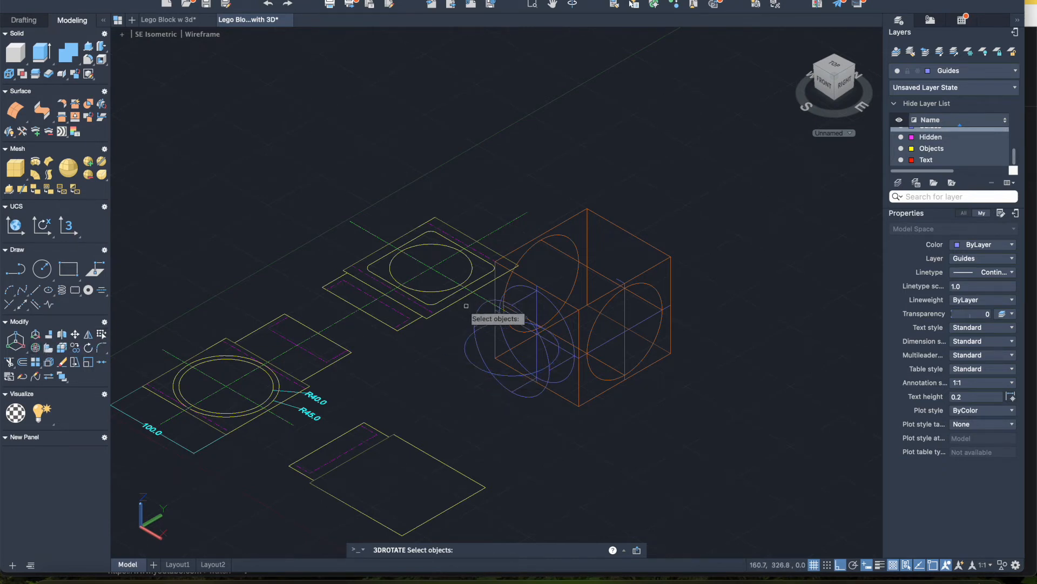
key(Escape)
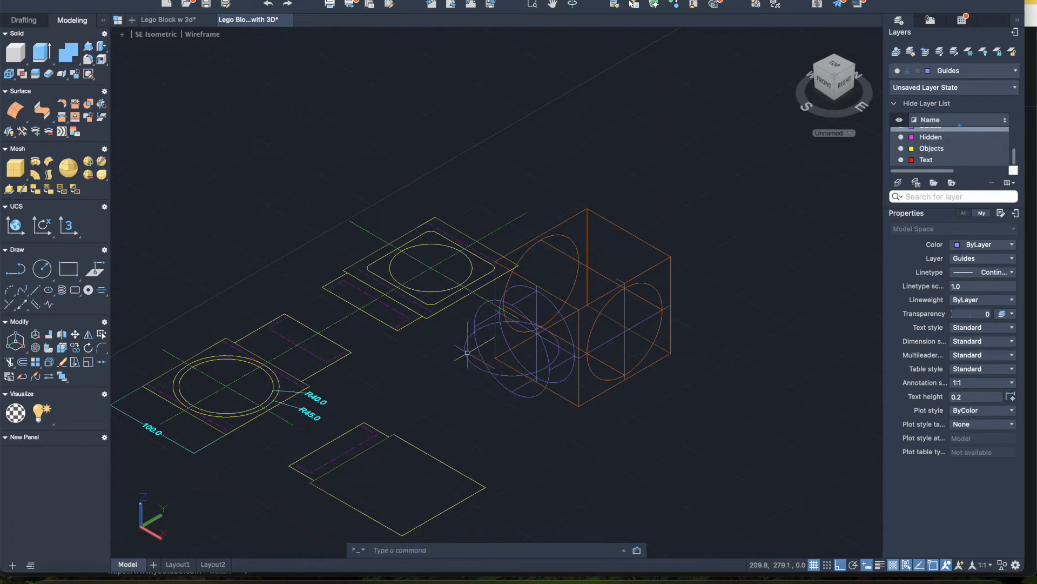
3D-rotate the radius 40 circle 90 degrees about the red X axis so it lies flat on the cylinder's outer end.
click(467, 352)
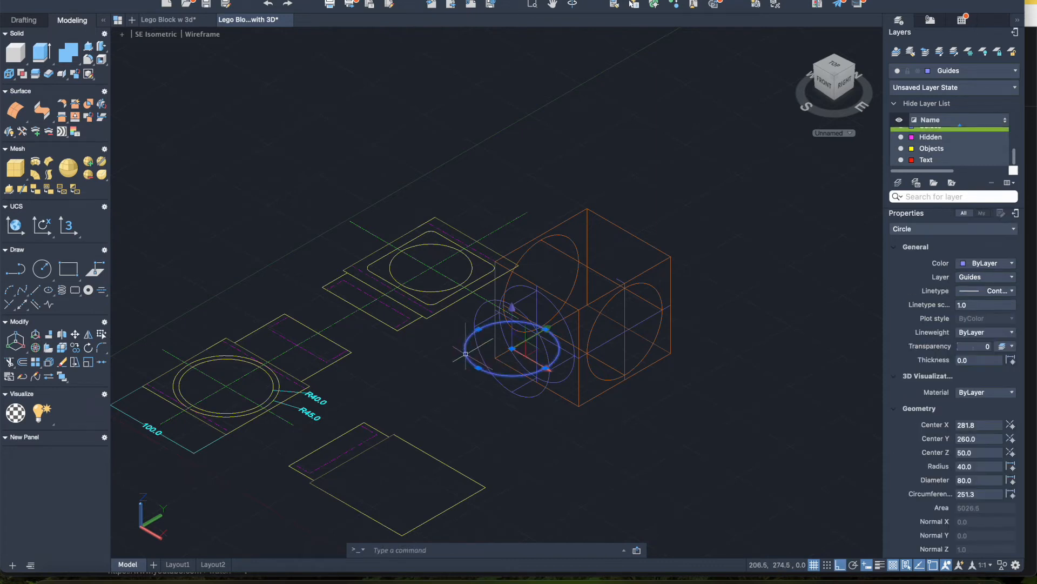
click(35, 349)
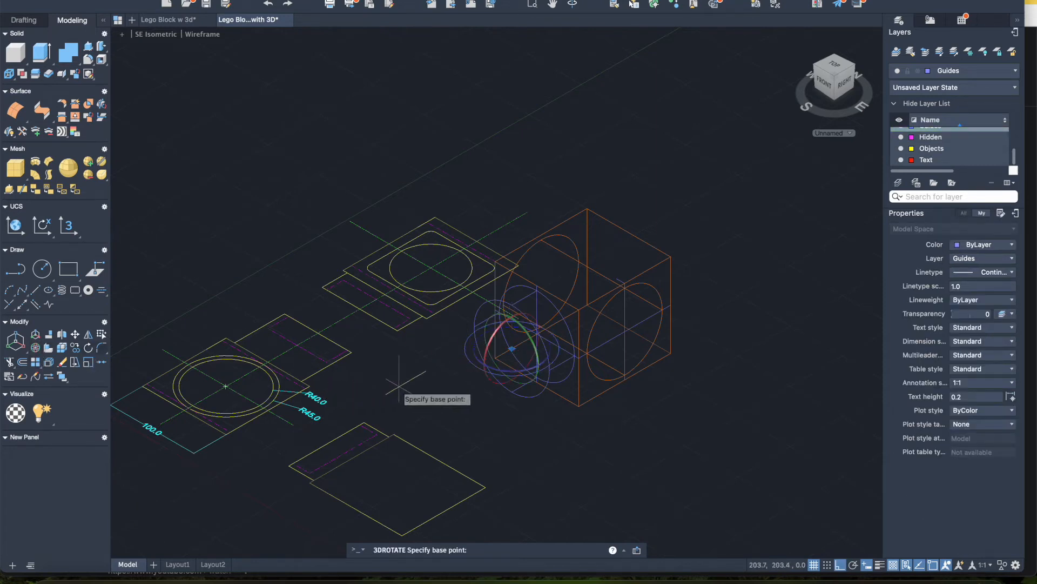
click(496, 342)
text(90)
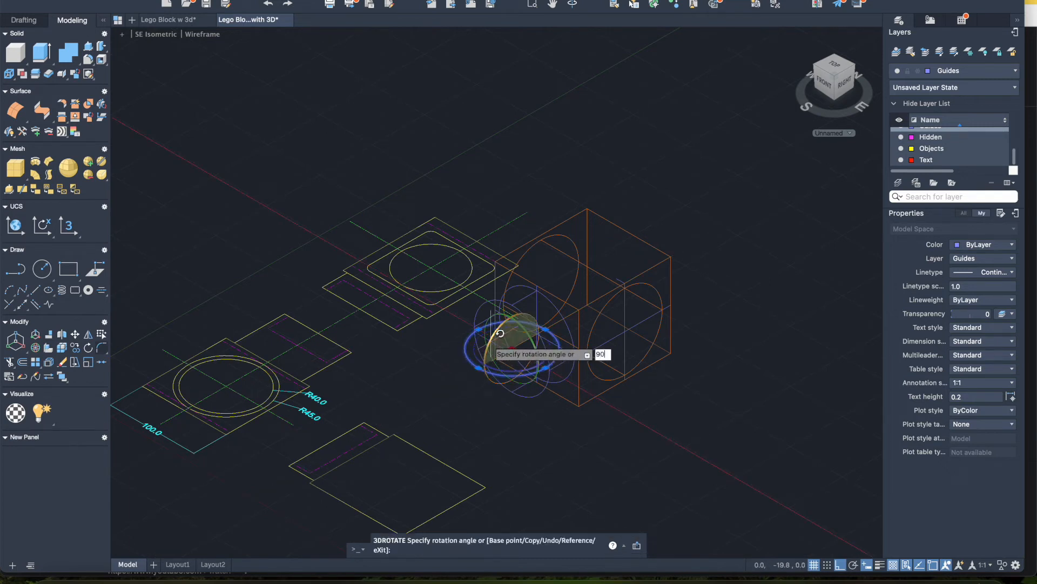
key(Return)
key(Escape)
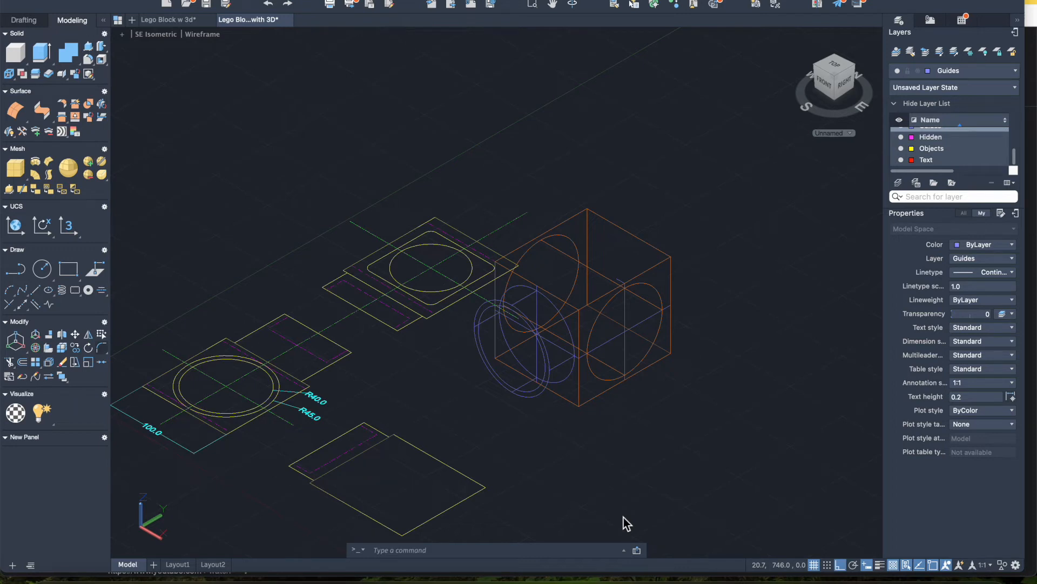
Move the extruded radius 45 cylinder on the box's front face to the 3D layer.
click(551, 359)
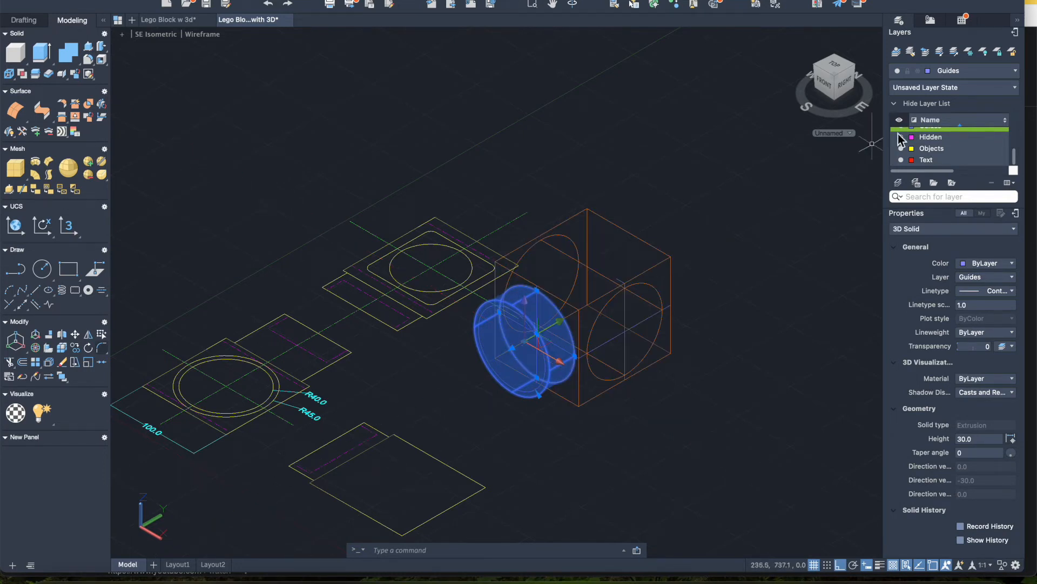
click(979, 73)
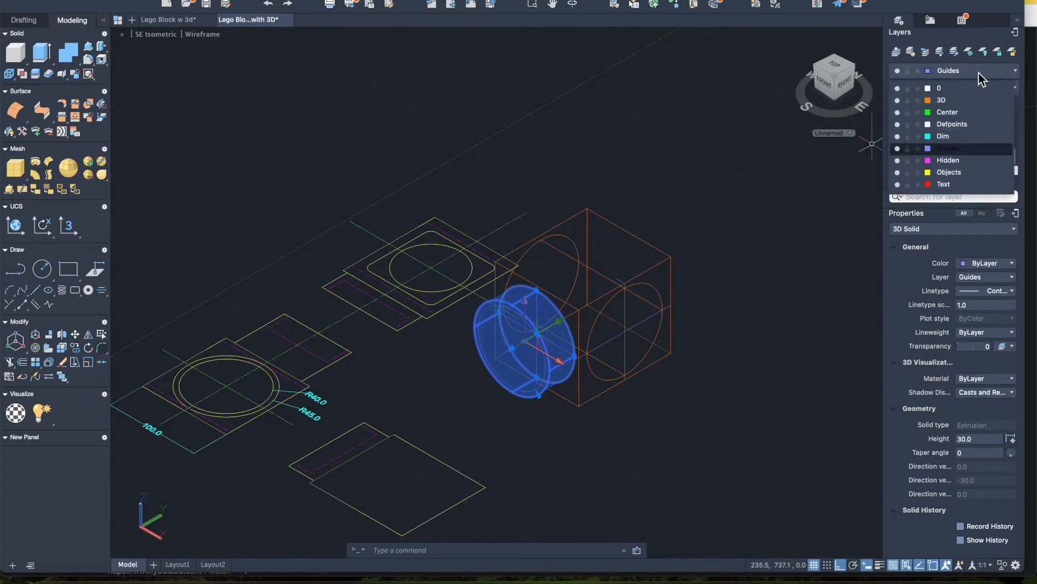
click(955, 100)
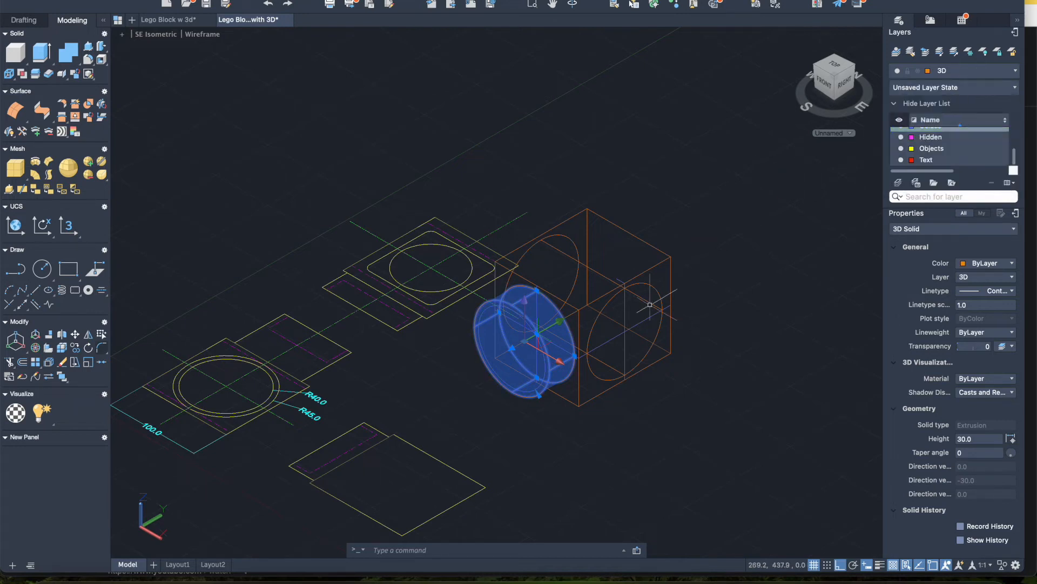
key(Escape)
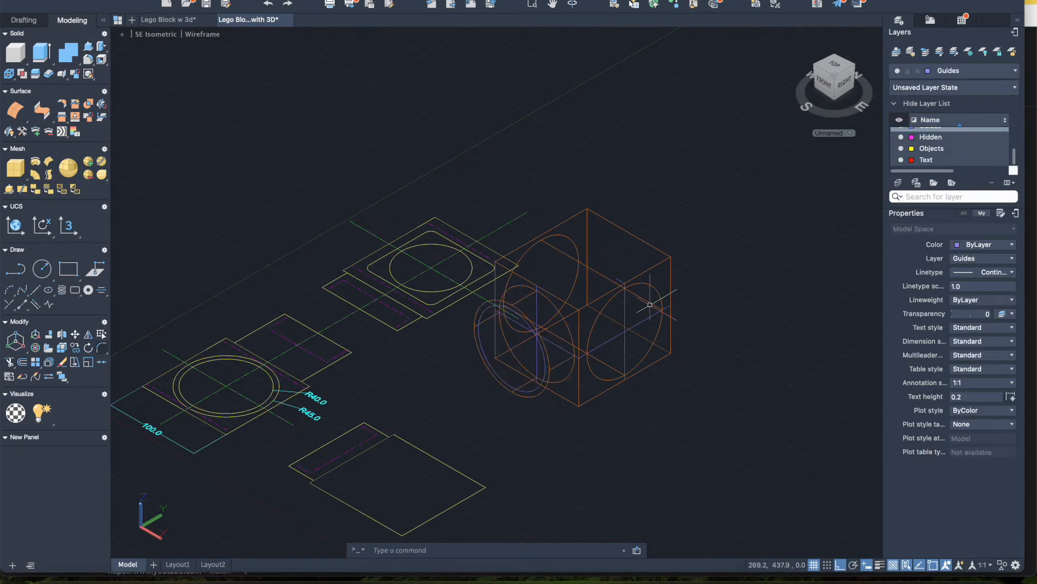
Move the radius 40 circle on the cylinder's outer end to the 3D layer.
click(482, 346)
click(975, 75)
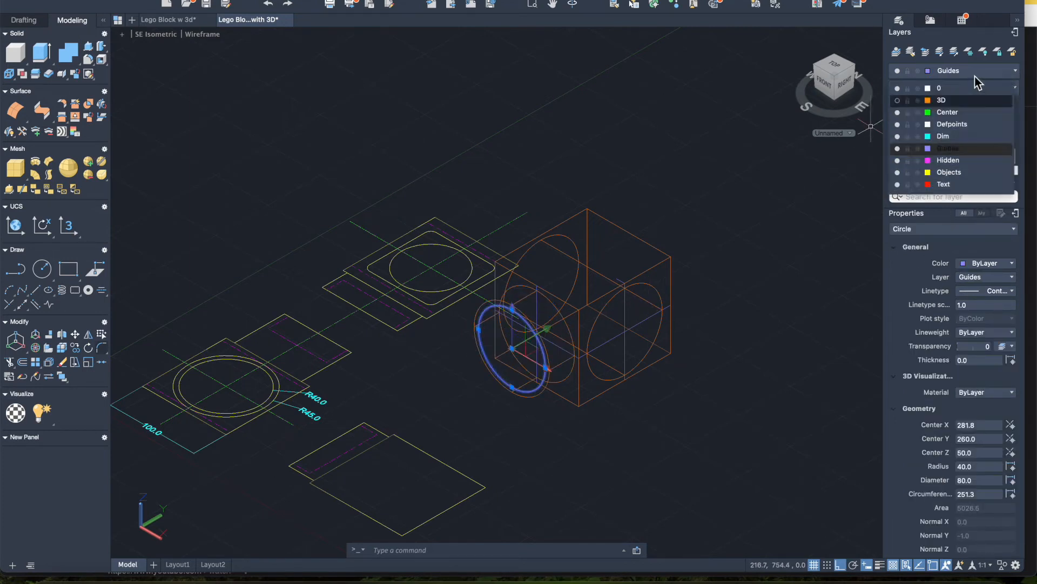
click(948, 101)
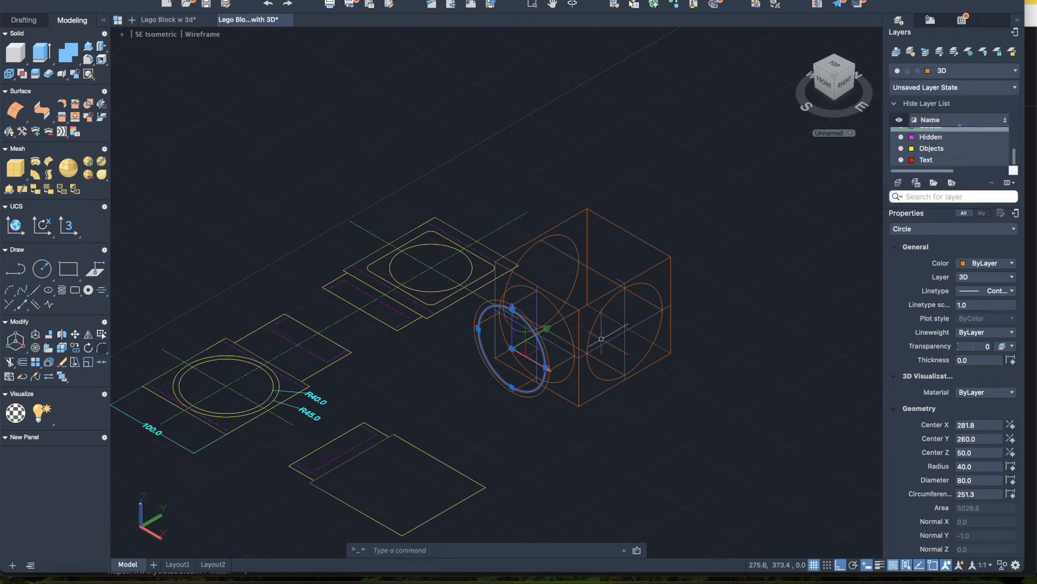
key(Escape)
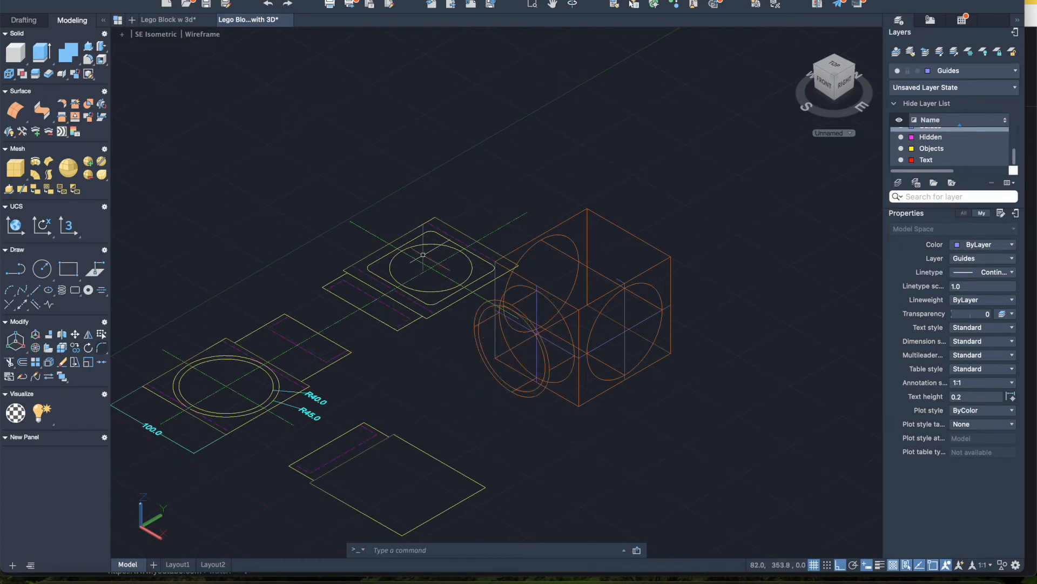
click(481, 348)
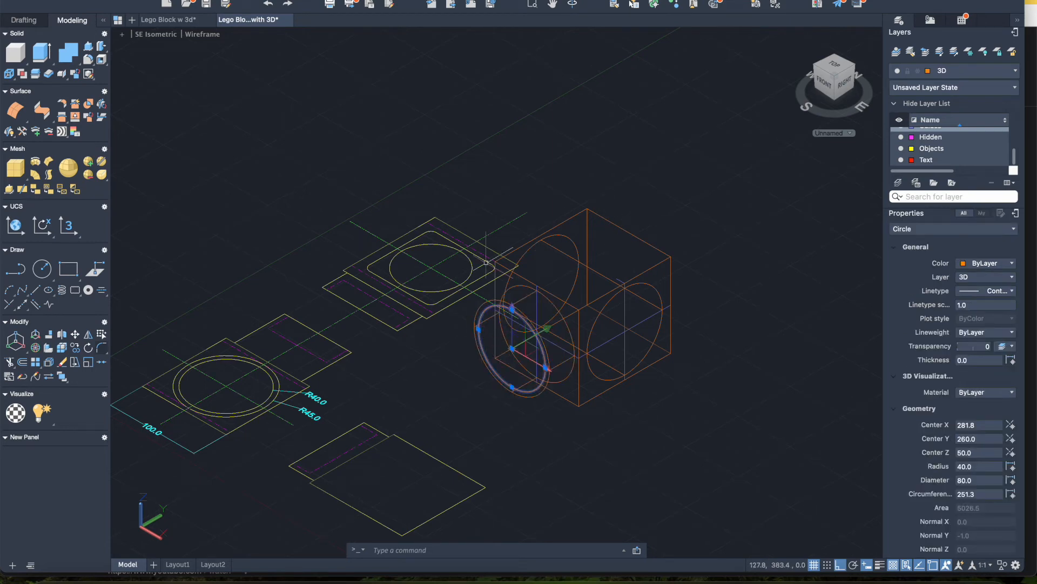
click(40, 54)
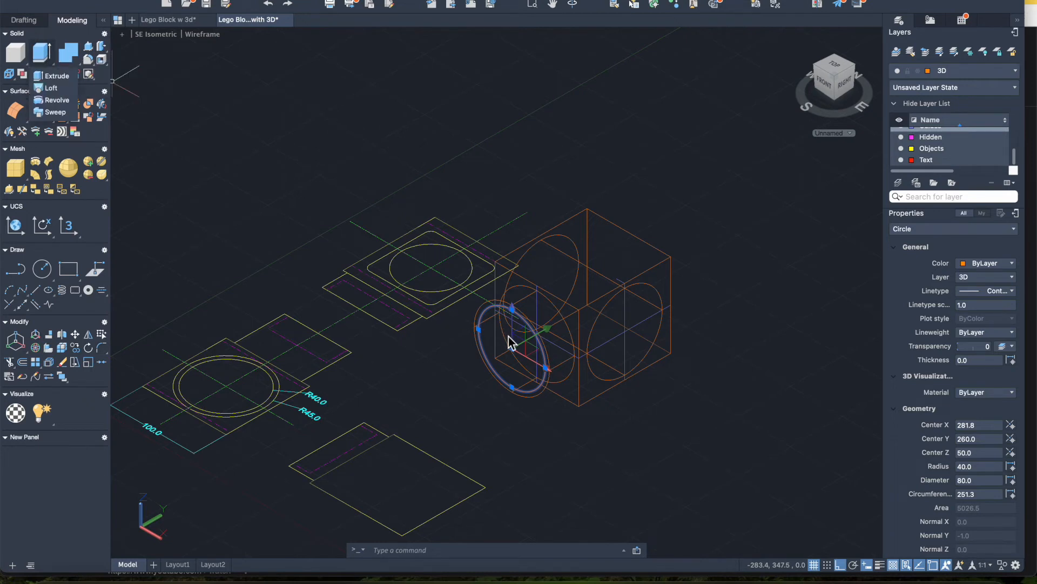
click(482, 332)
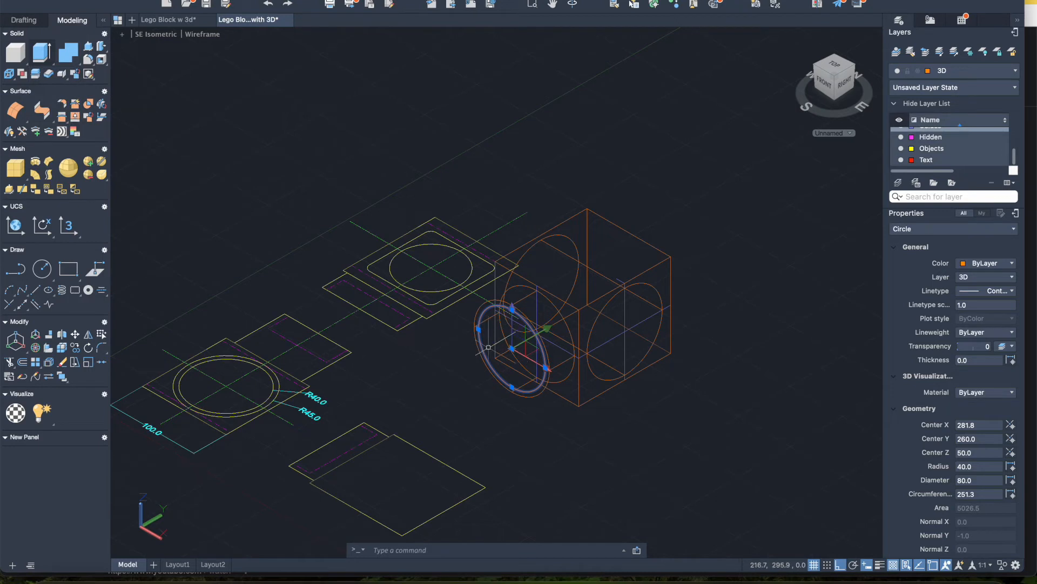
key(Return)
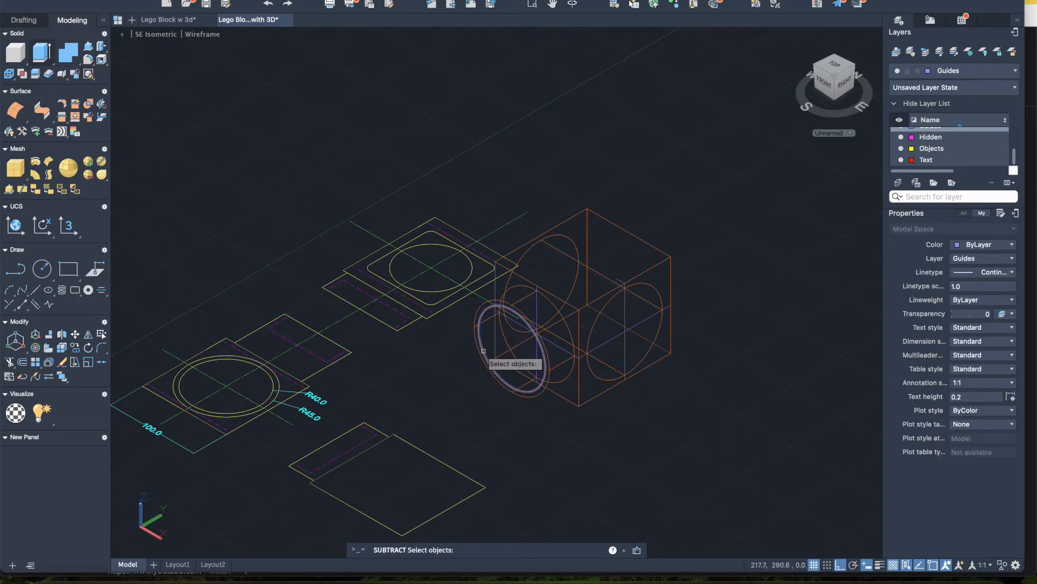
key(Escape)
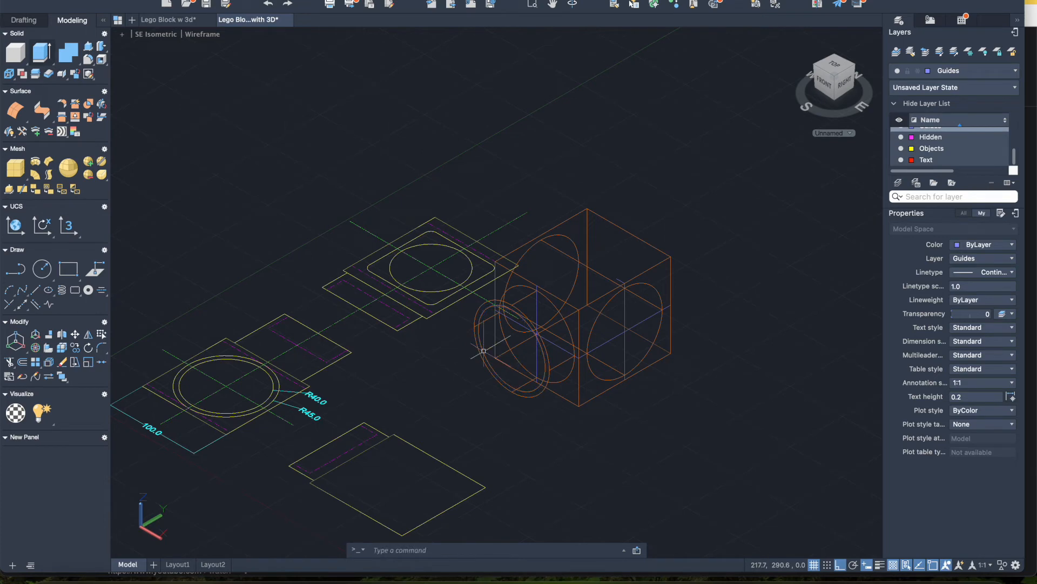
Extrude the radius 40 circle 20 units inward from the cylinder's outer end, toward the box.
click(42, 53)
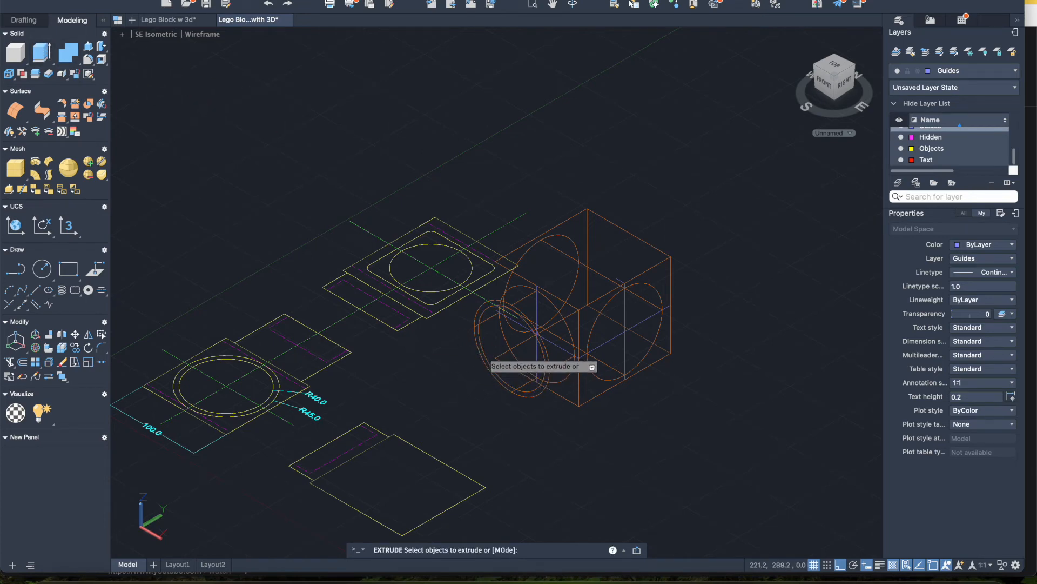
click(497, 348)
key(Return)
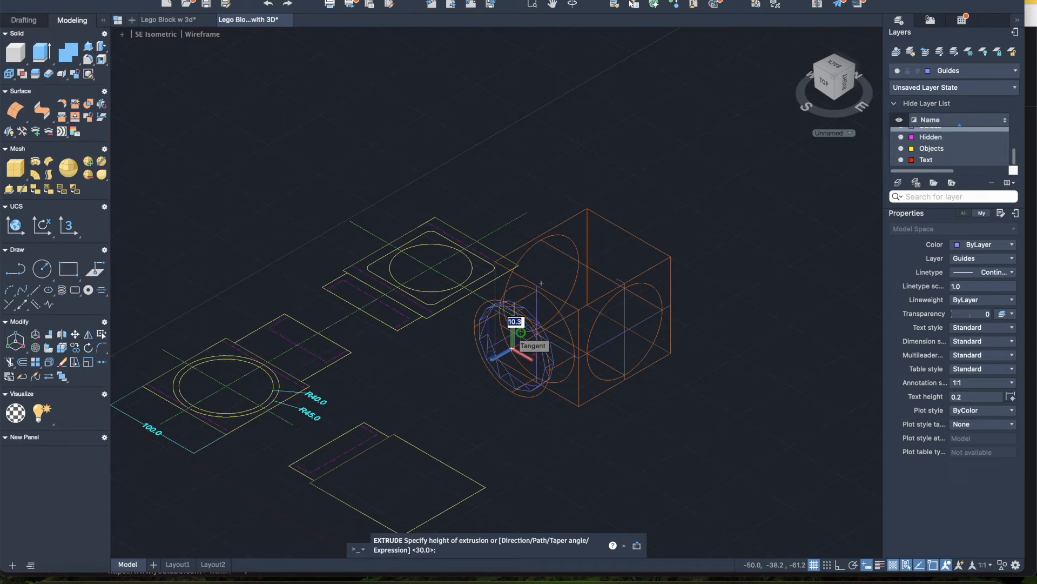
text(20)
key(Return)
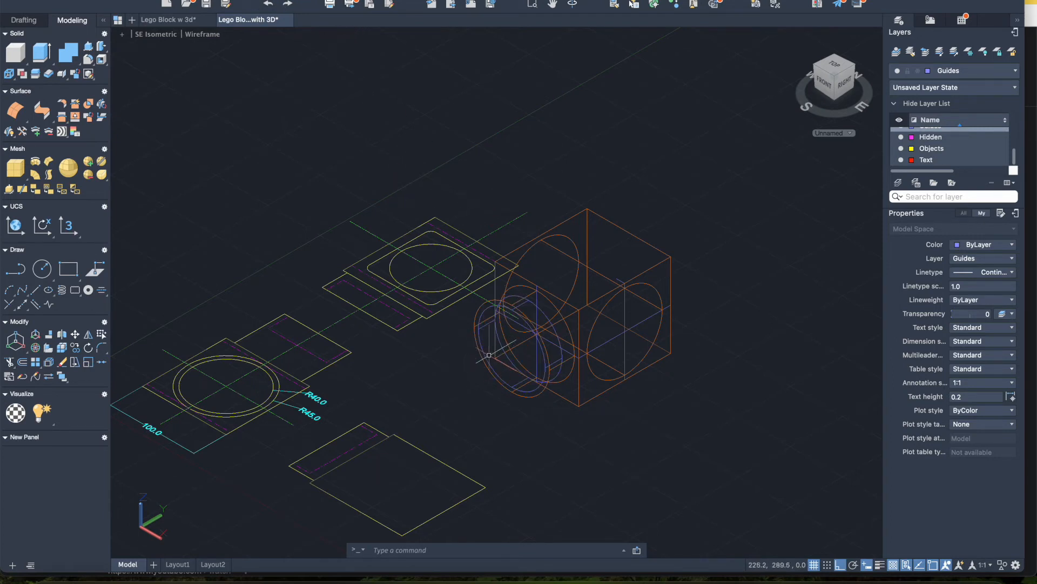
Move the new 20-unit-deep inner cylinder to the 3D layer.
mouse_move(485, 355)
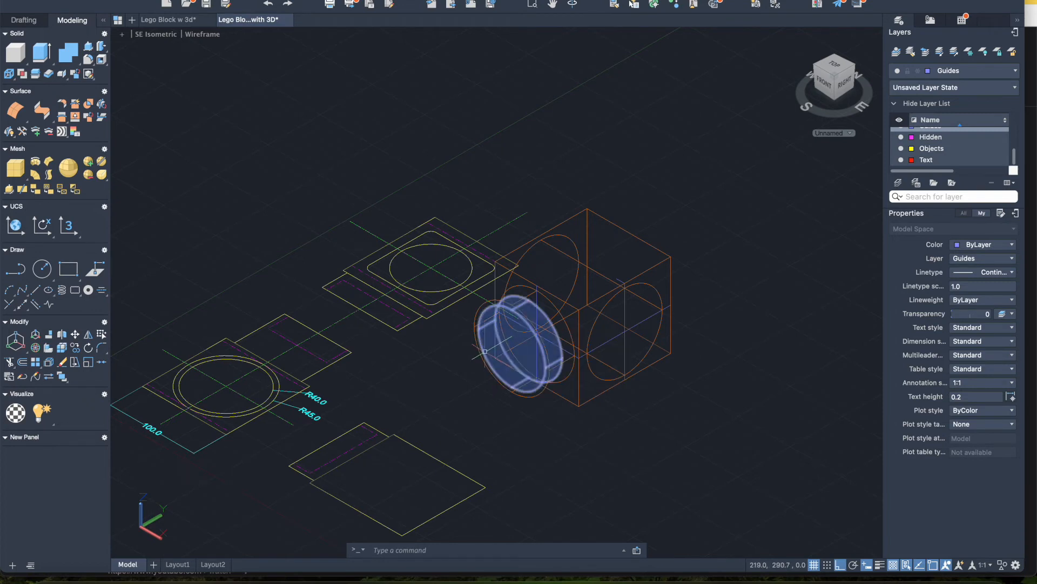
click(485, 356)
click(1015, 70)
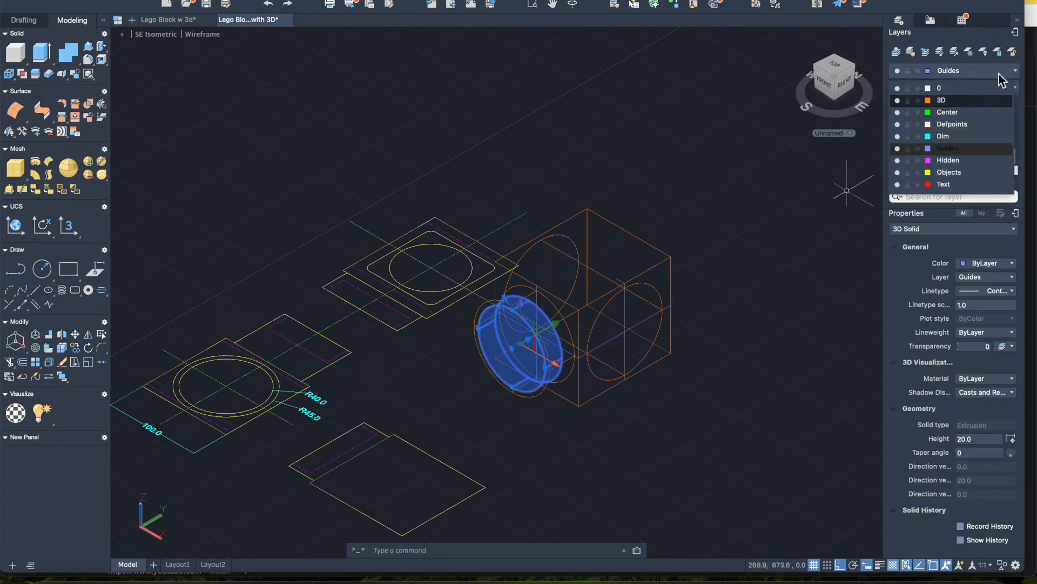
click(961, 102)
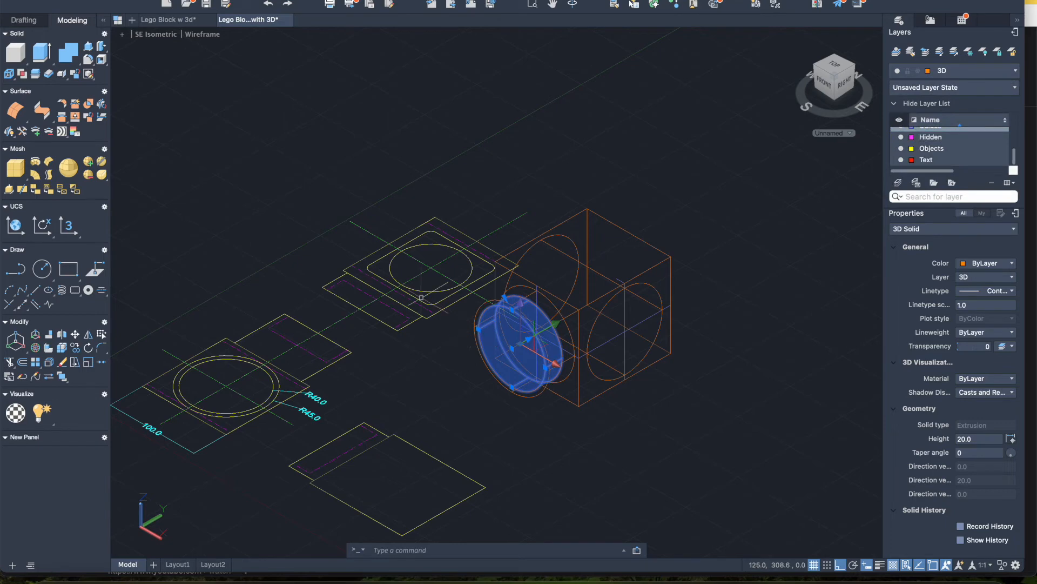
key(Escape)
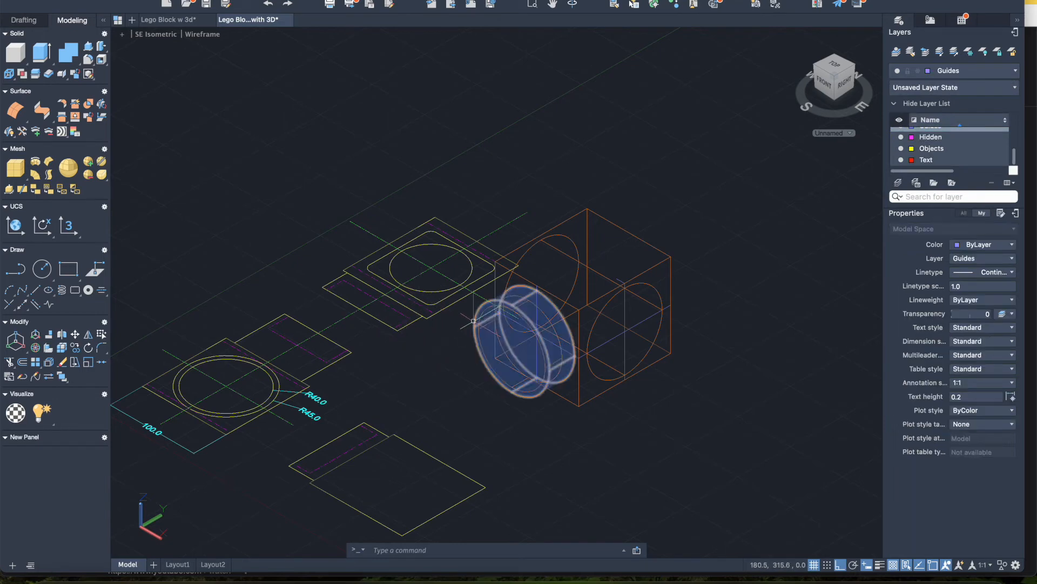
Subtract the inner radius 40 cylinder from the outer radius 45 cylinder to hollow out the front stud.
click(367, 0)
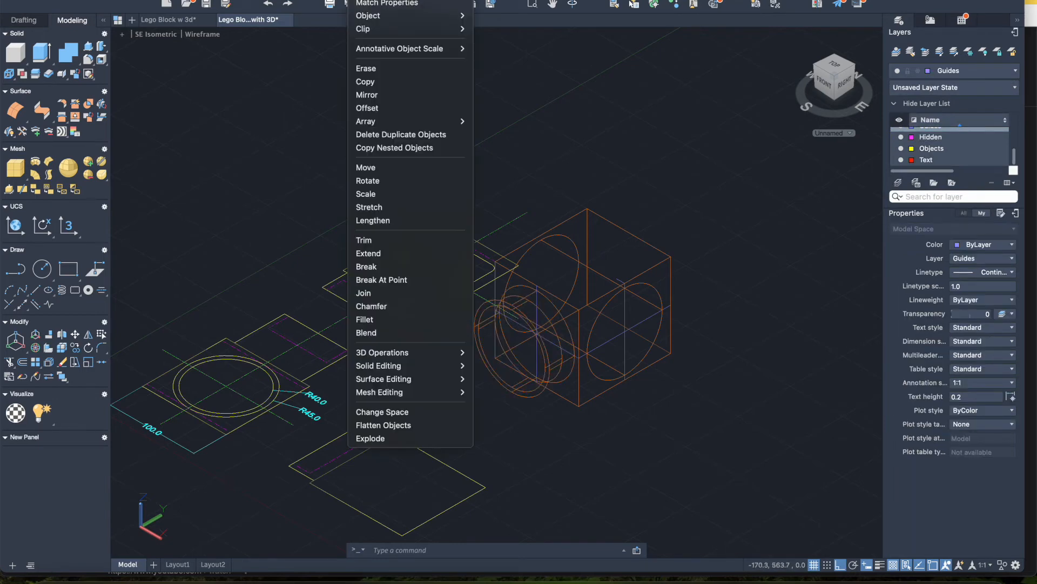
mouse_move(409, 363)
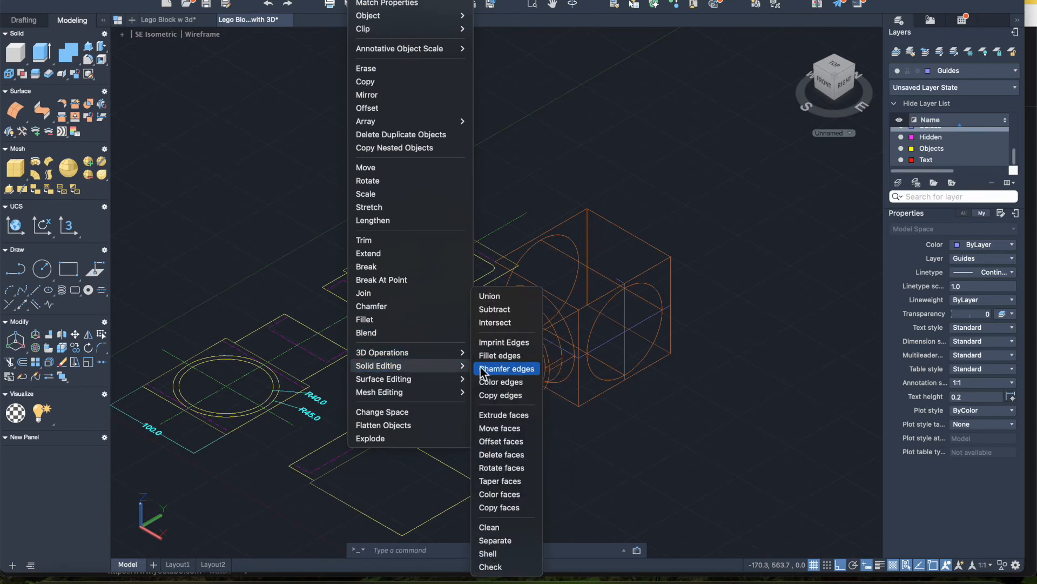
click(494, 309)
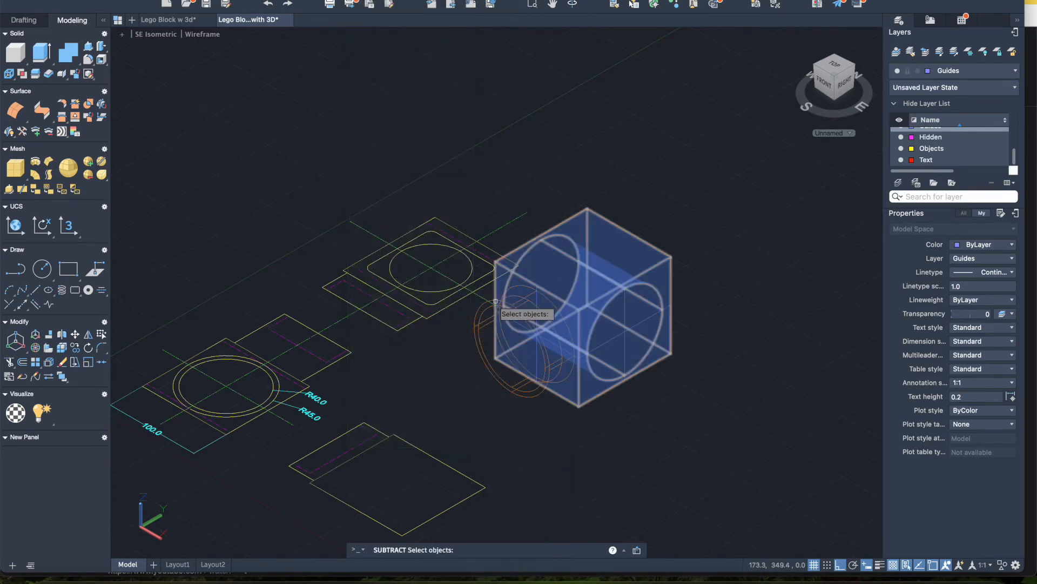
click(494, 300)
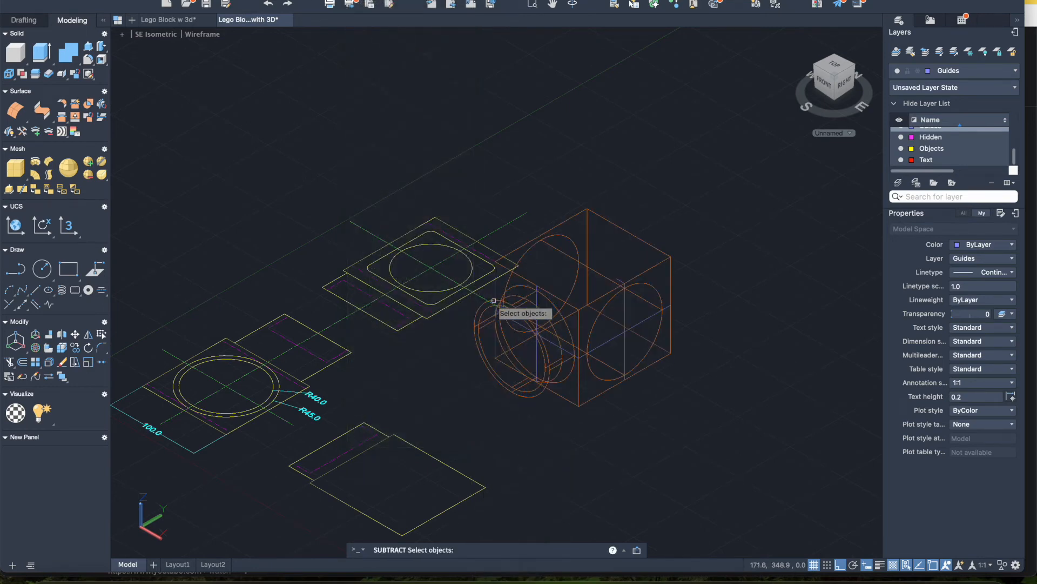
click(483, 316)
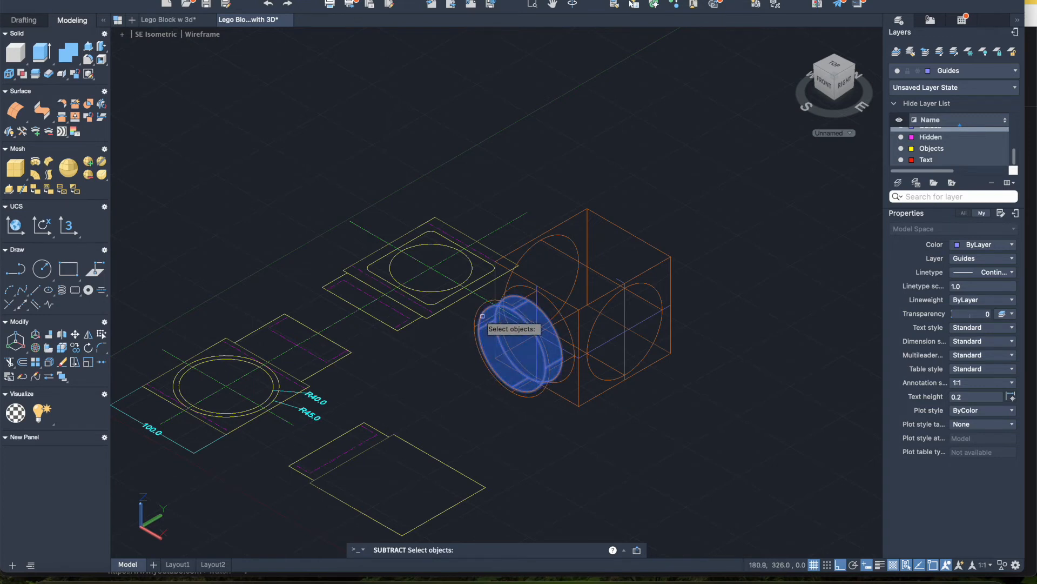
key(Return)
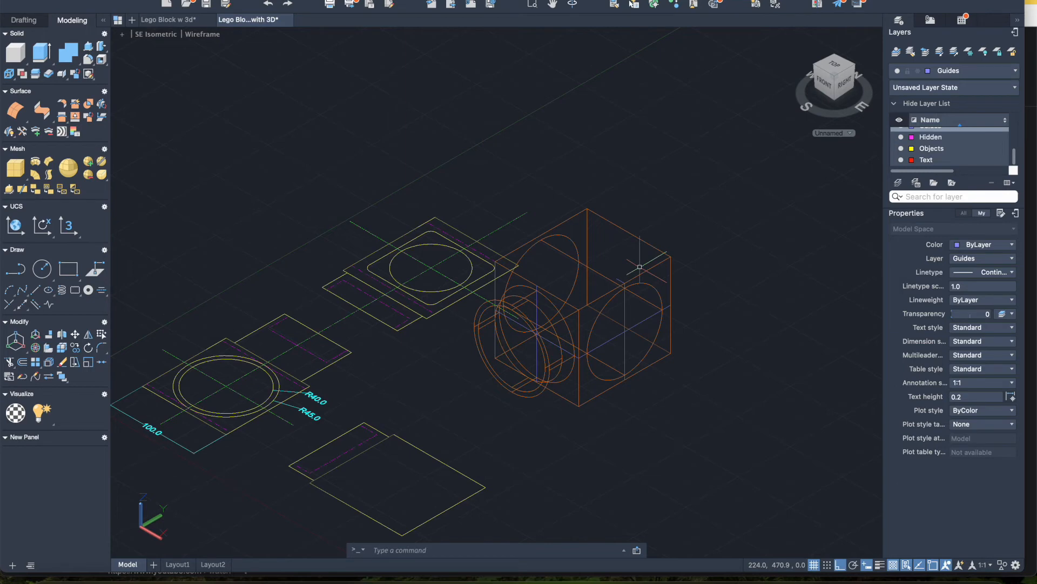
Preview the model in the Shades of Gray visual style, and return it to Wireframe.
click(202, 35)
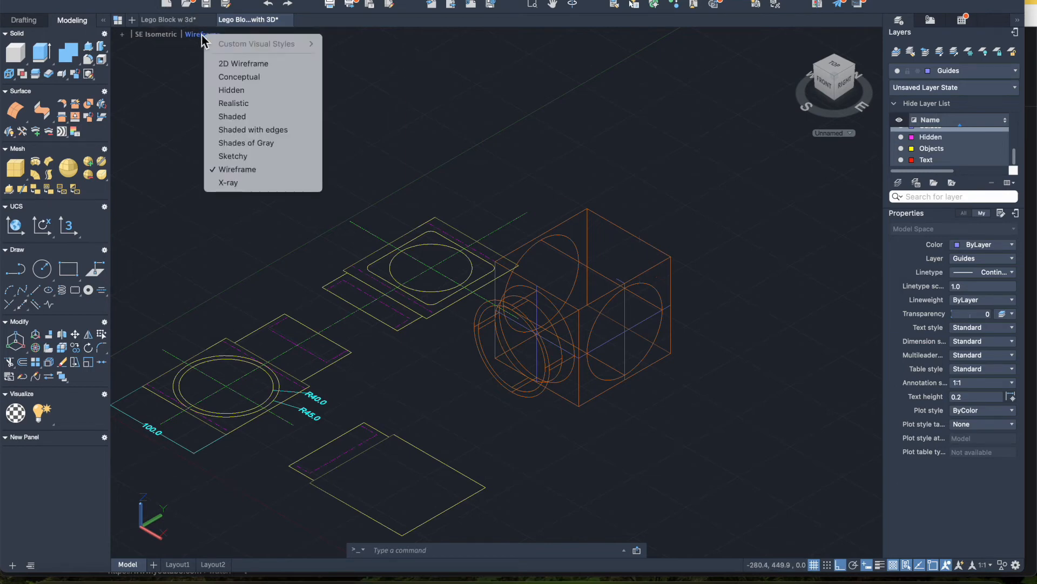
click(234, 143)
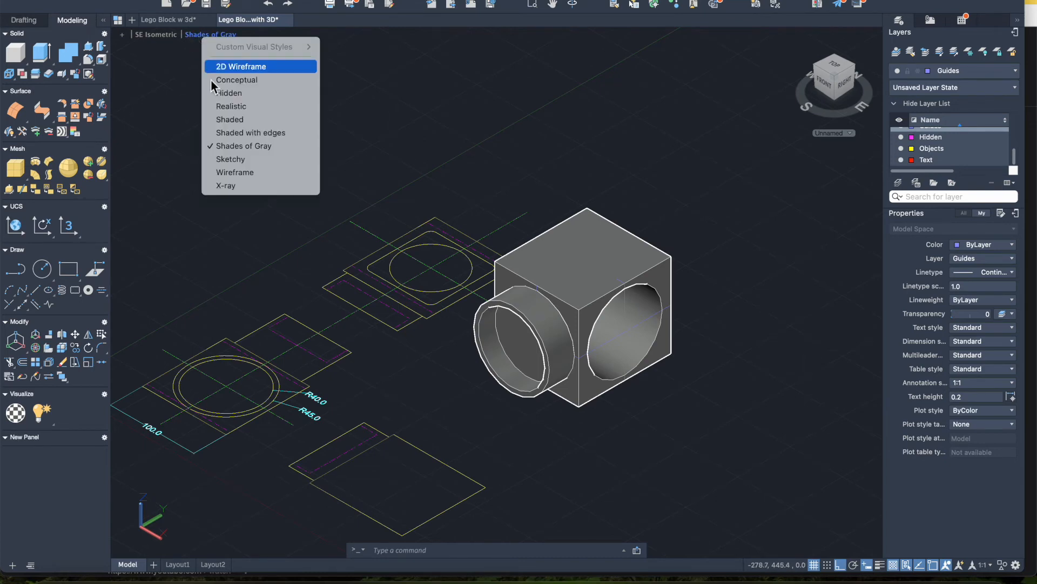
click(232, 173)
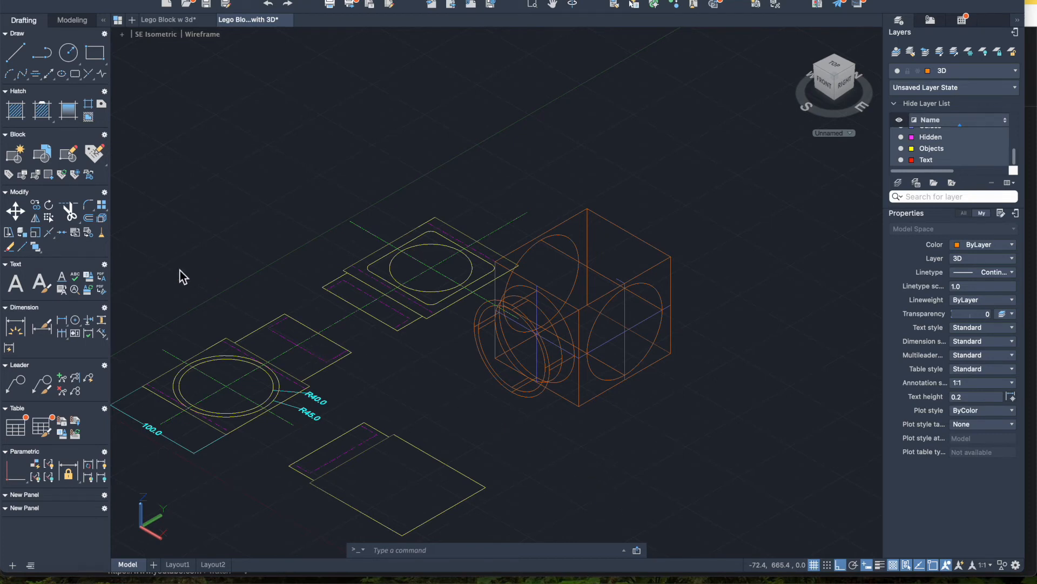
Draw a closed 80 by 80 polyline square centred on the box's top face, starting from the midpoint of one side.
click(44, 55)
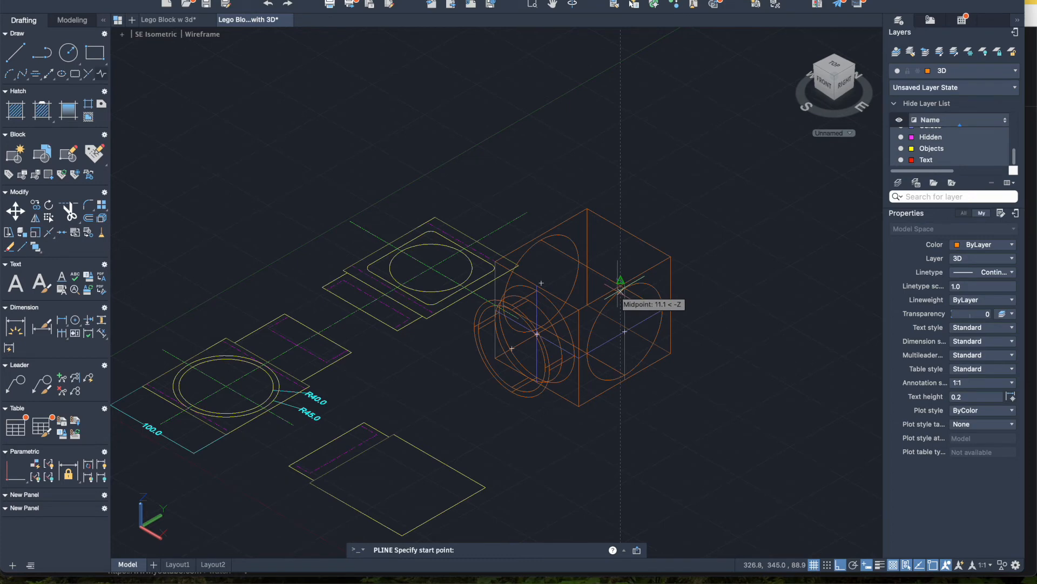
scroll(620, 290, up, 1)
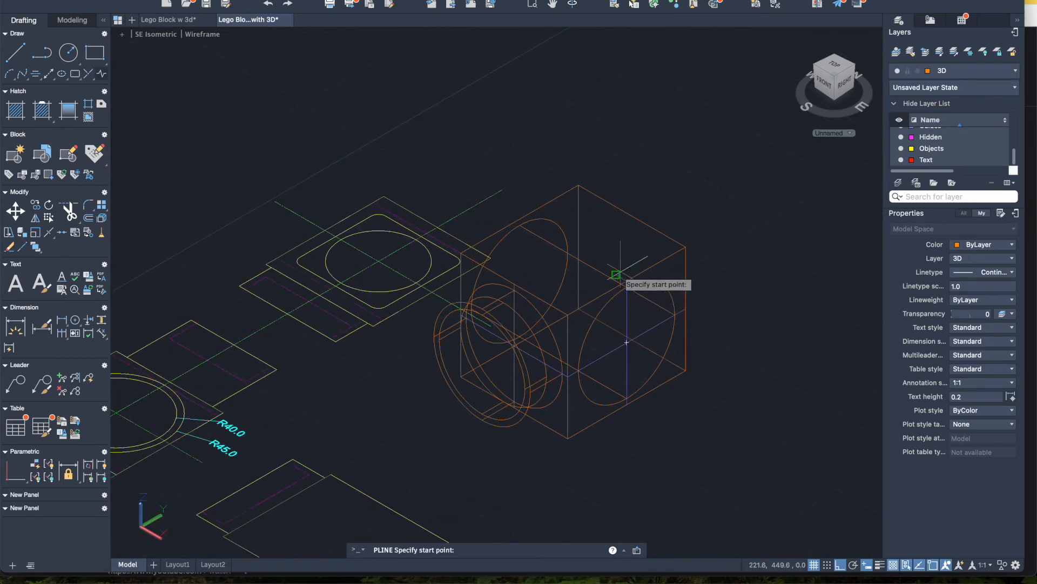
click(616, 274)
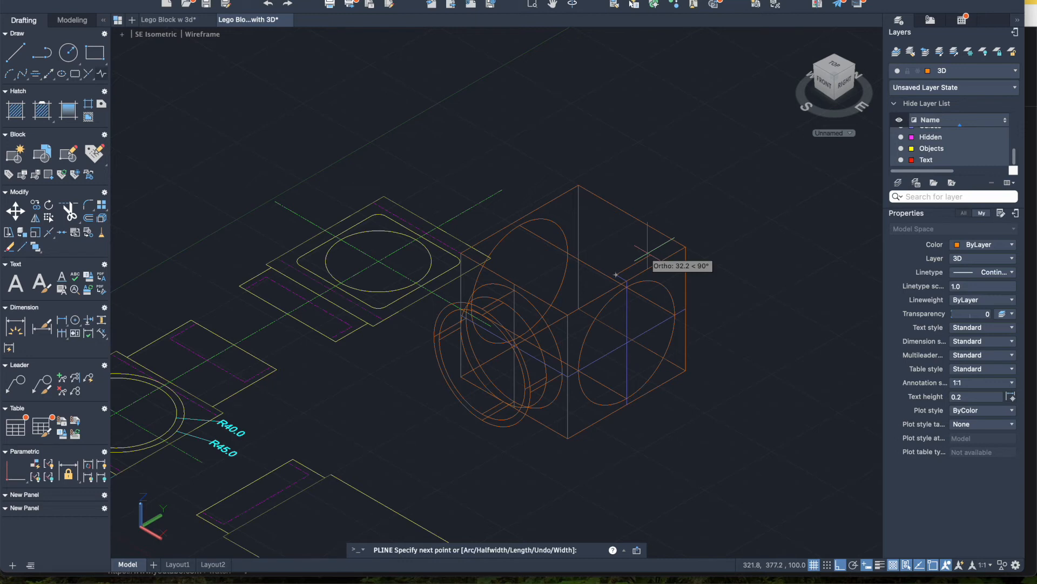
text(40)
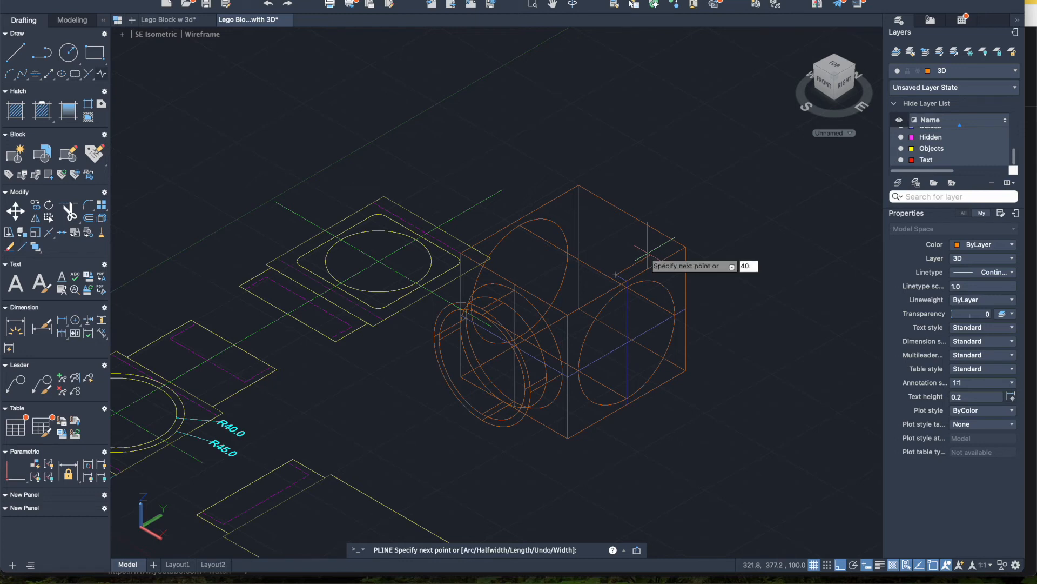
key(Return)
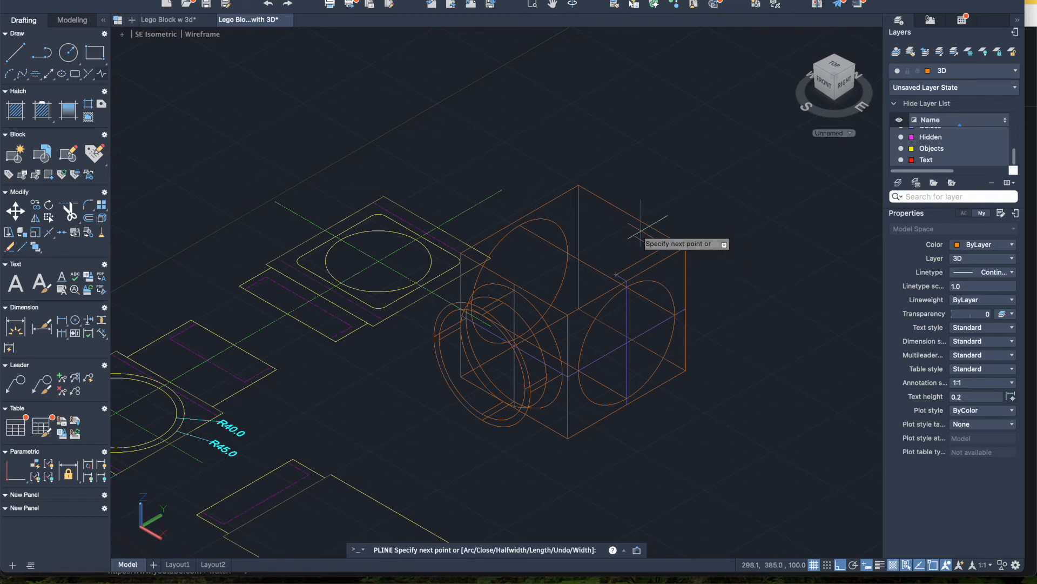
text(80)
key(Return)
text(80)
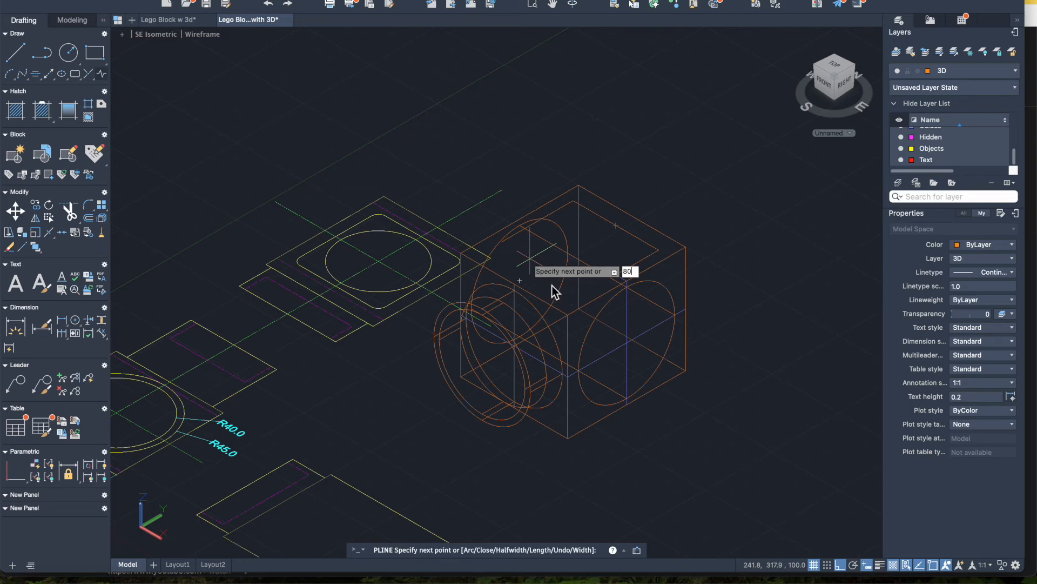
key(Return)
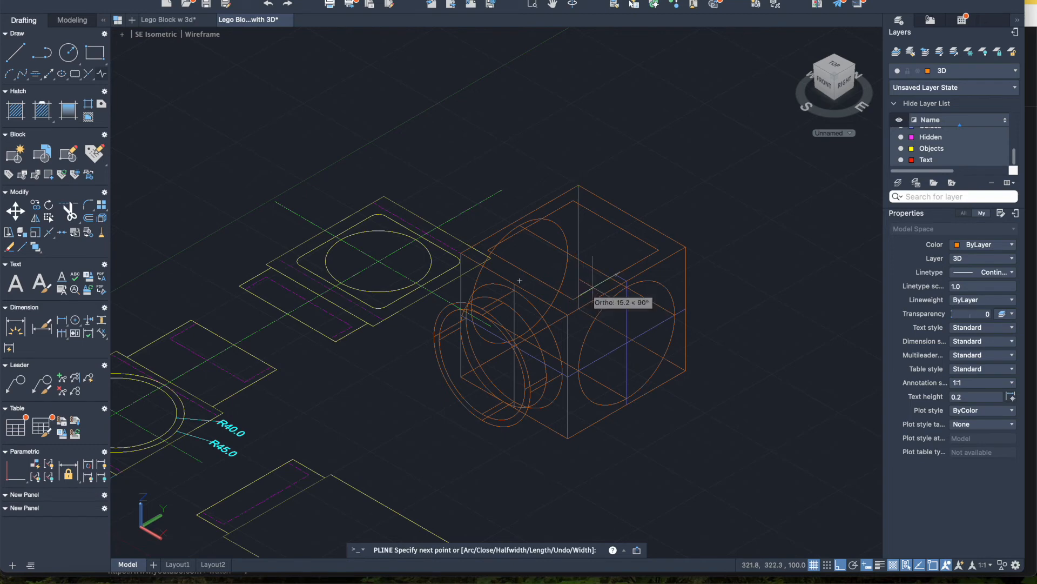
text(40)
key(Return)
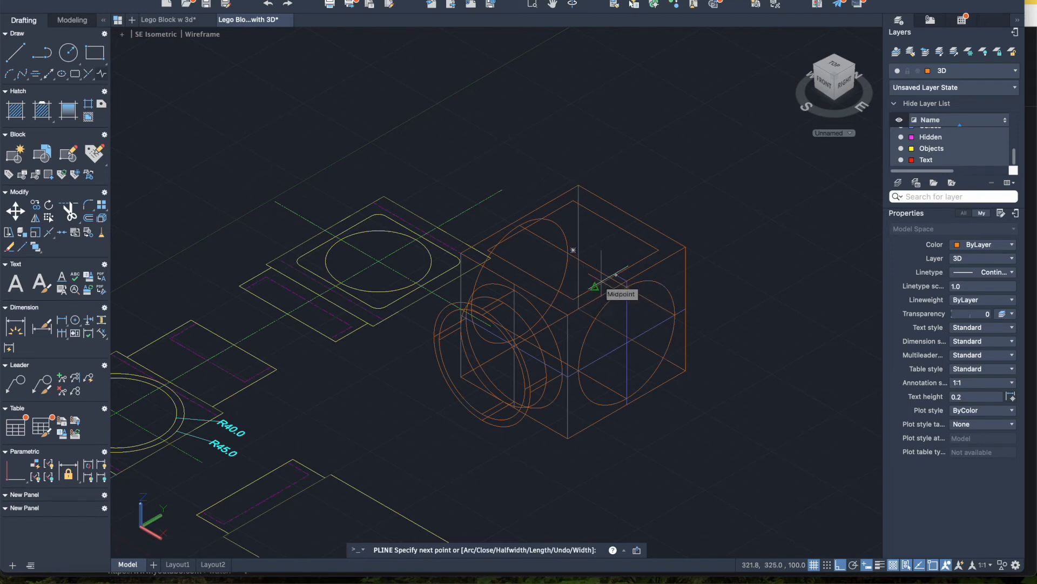
key(Return)
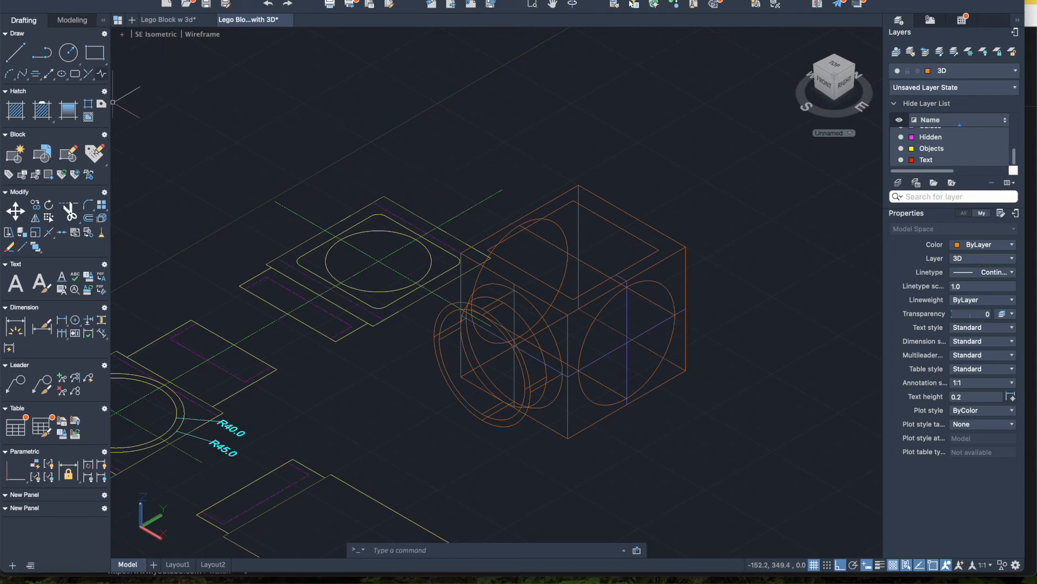
Fillet the rear corner of the 80 by 80 square on the box's top face with radius 10.
click(89, 205)
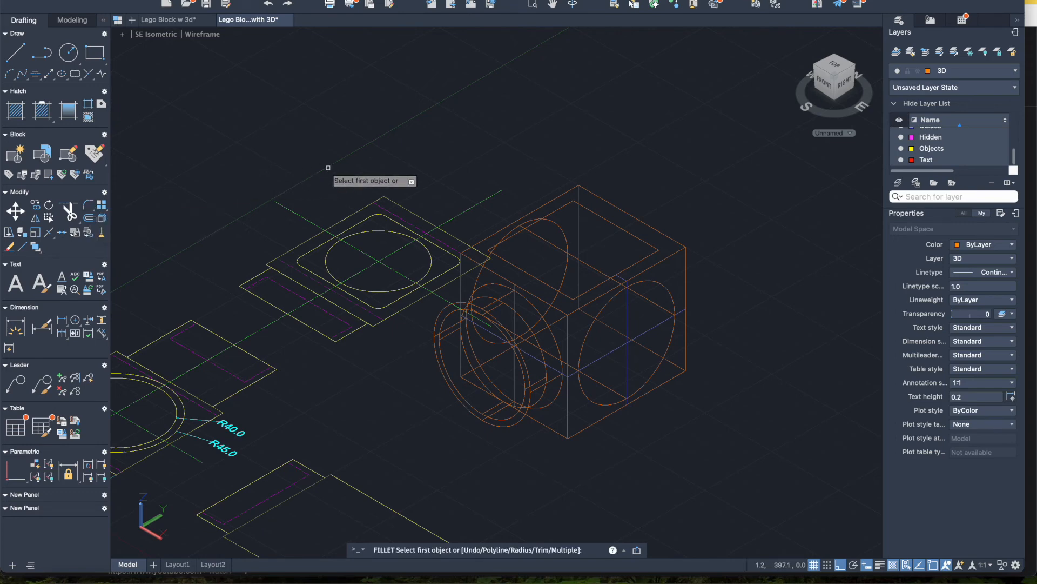
text(r)
key(Return)
text(10)
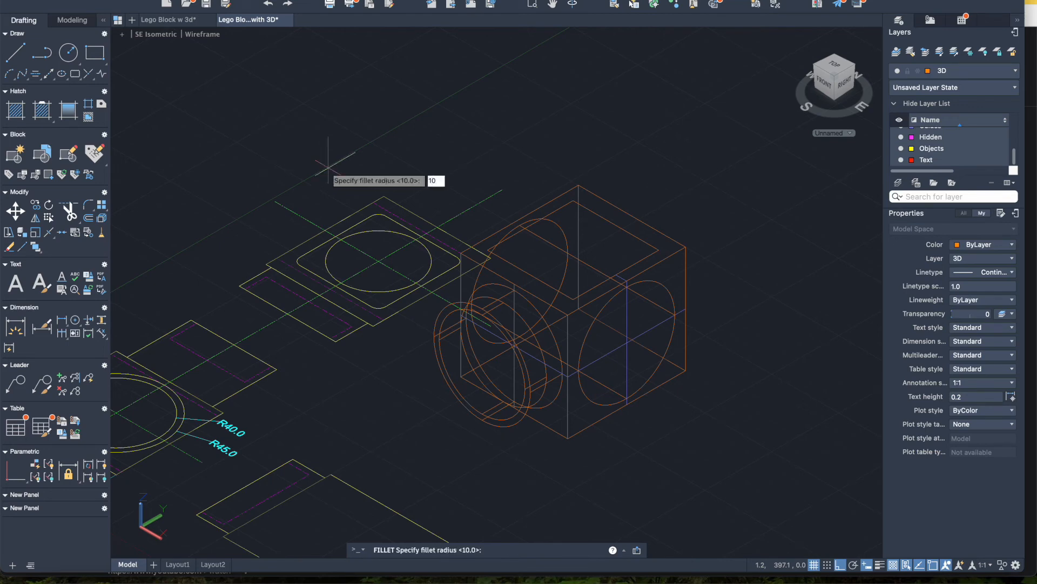
key(Return)
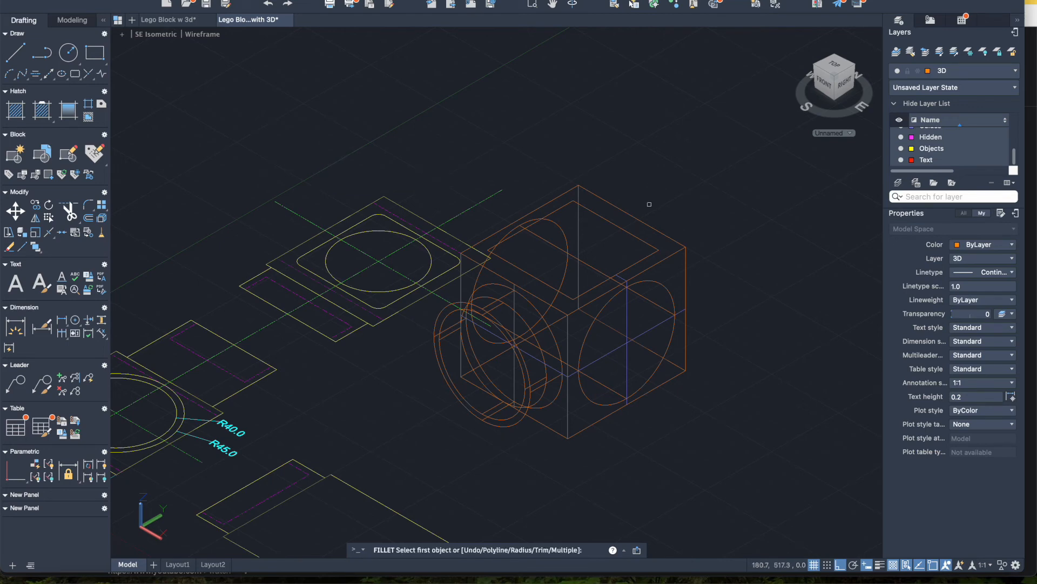
click(562, 205)
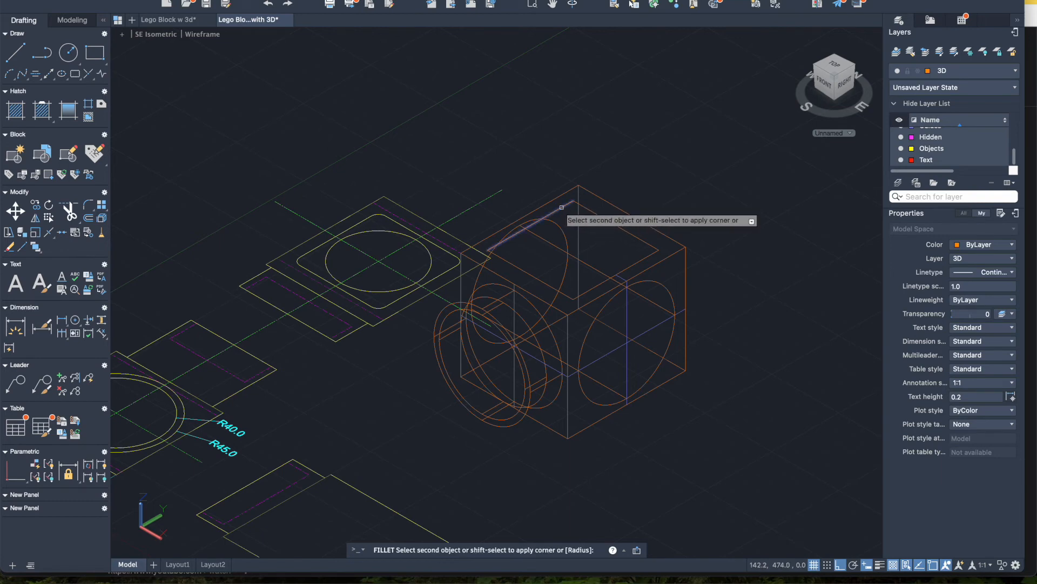
click(589, 210)
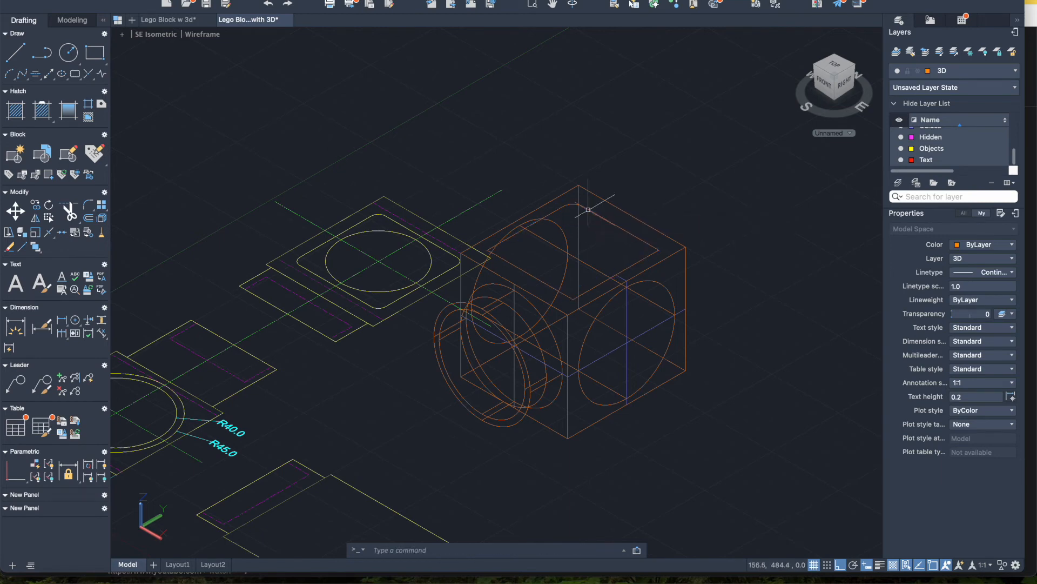
Round the remaining three corners of the top square with the same radius 10 fillet.
key(Return)
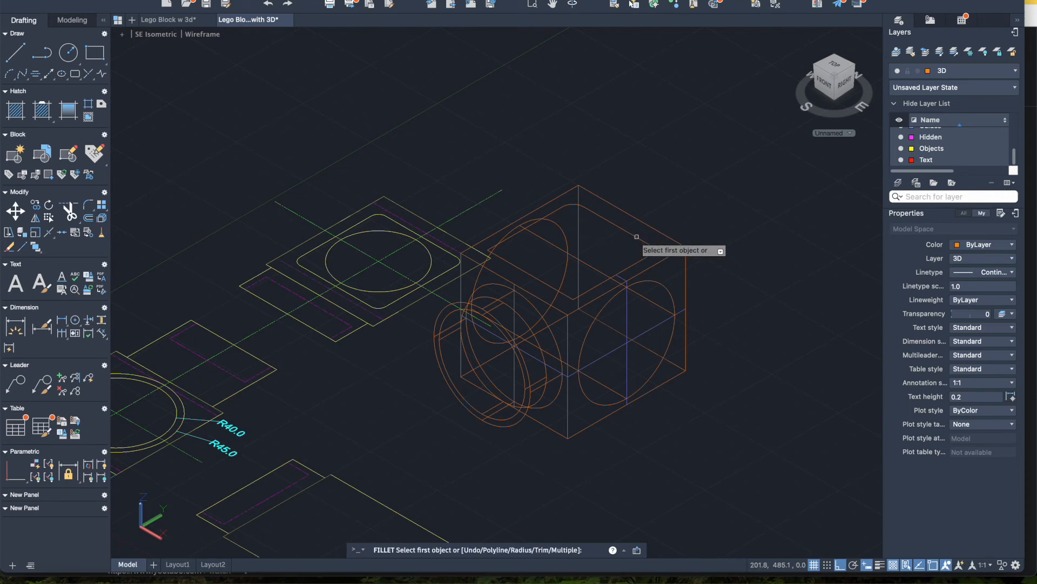
click(646, 239)
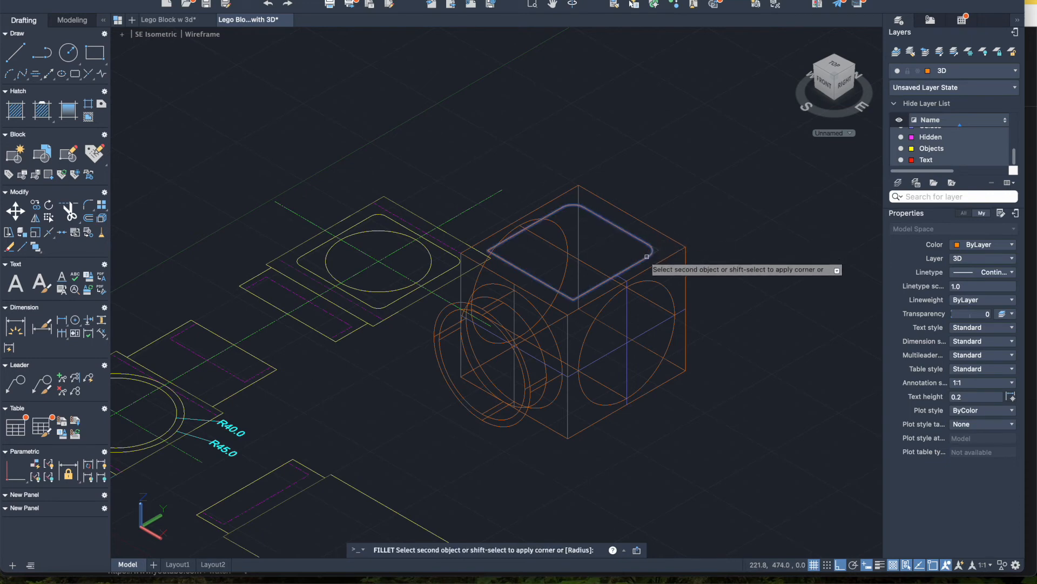
click(646, 255)
key(Return)
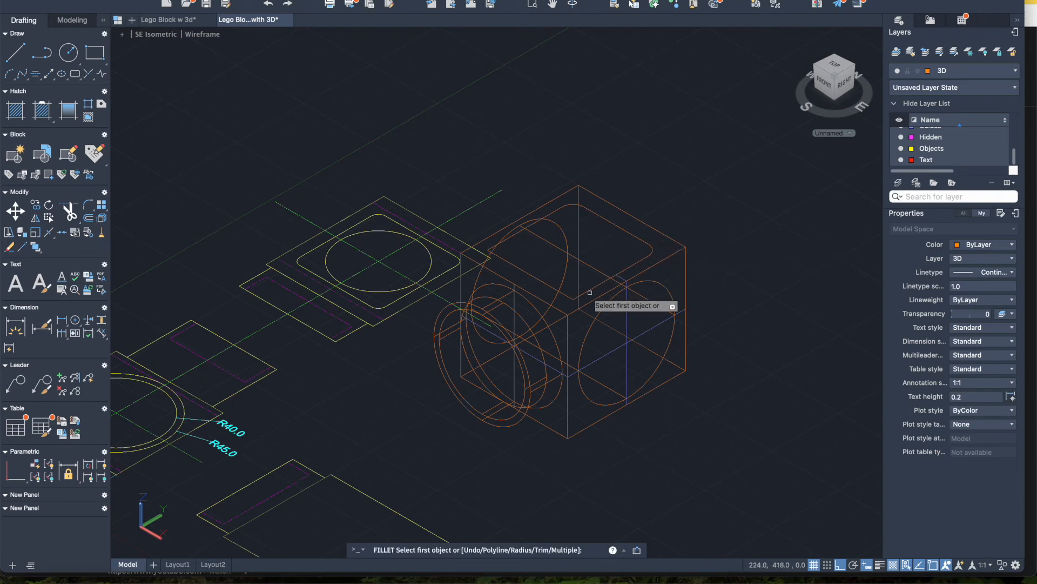
click(587, 292)
click(562, 292)
key(Return)
click(500, 257)
click(504, 244)
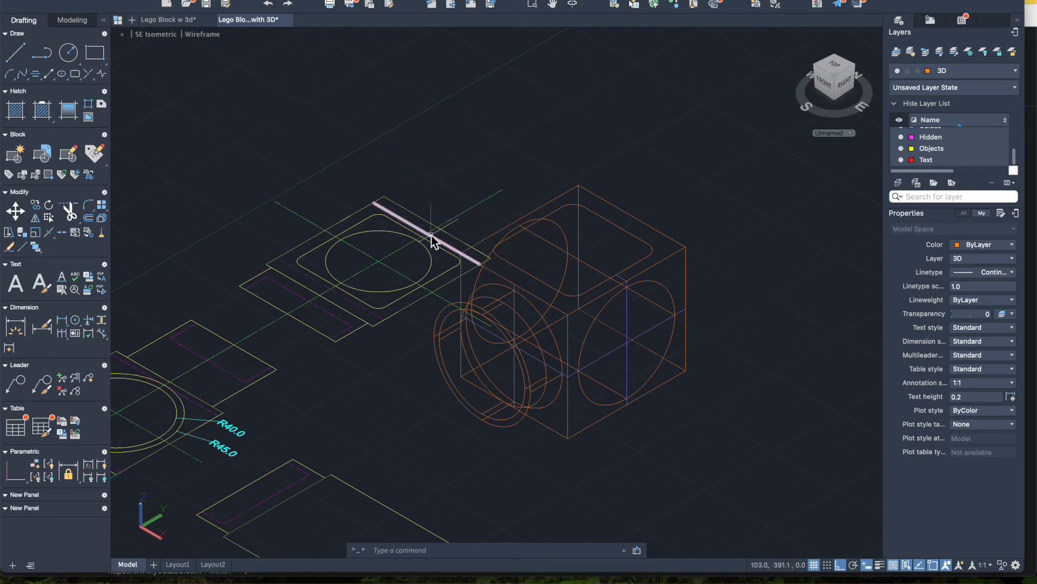
Extrude the rounded square 60 units upward from the box's top face.
click(71, 22)
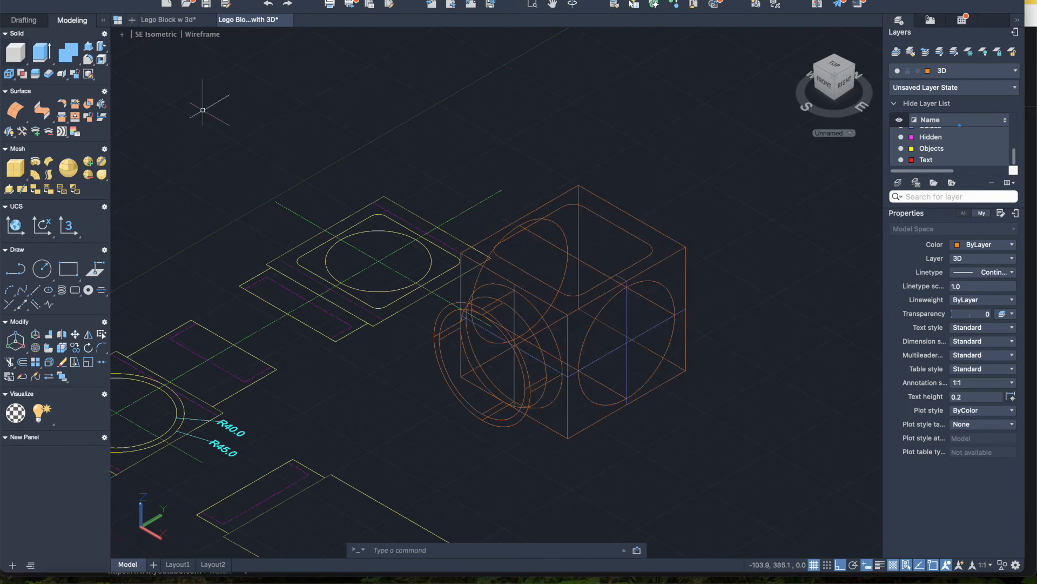
click(42, 54)
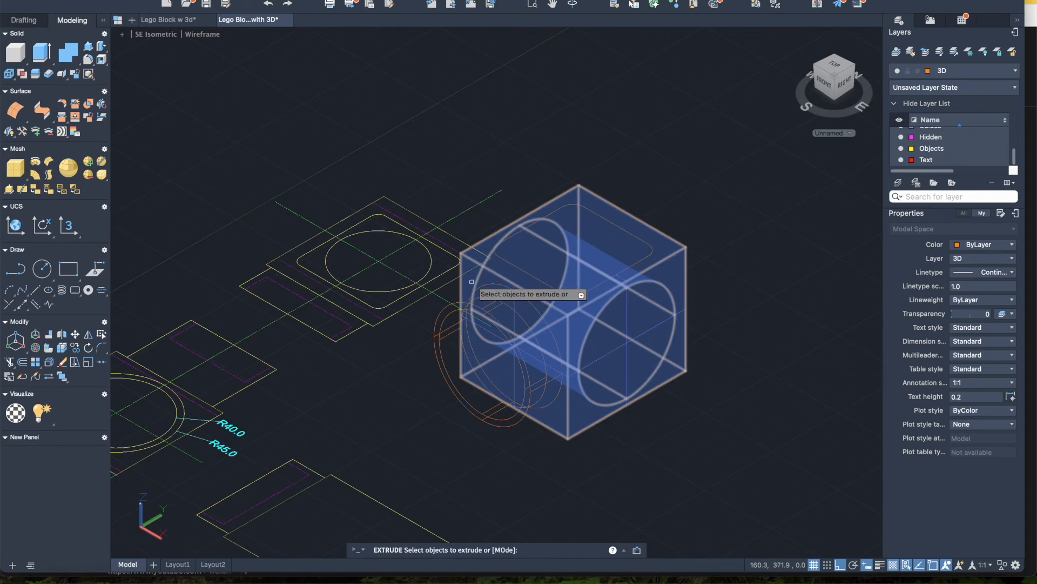
click(524, 269)
key(Return)
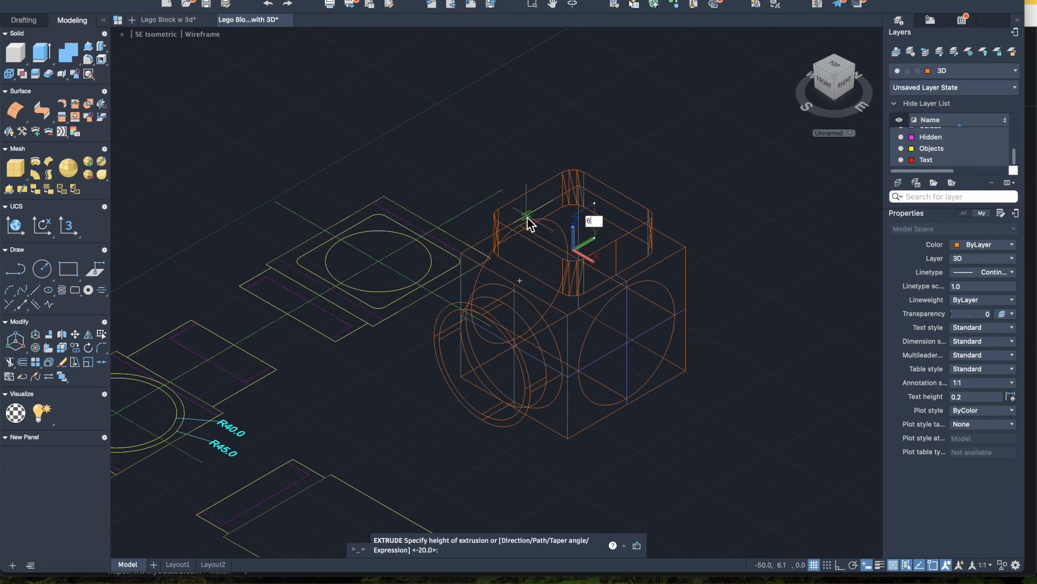
click(527, 216)
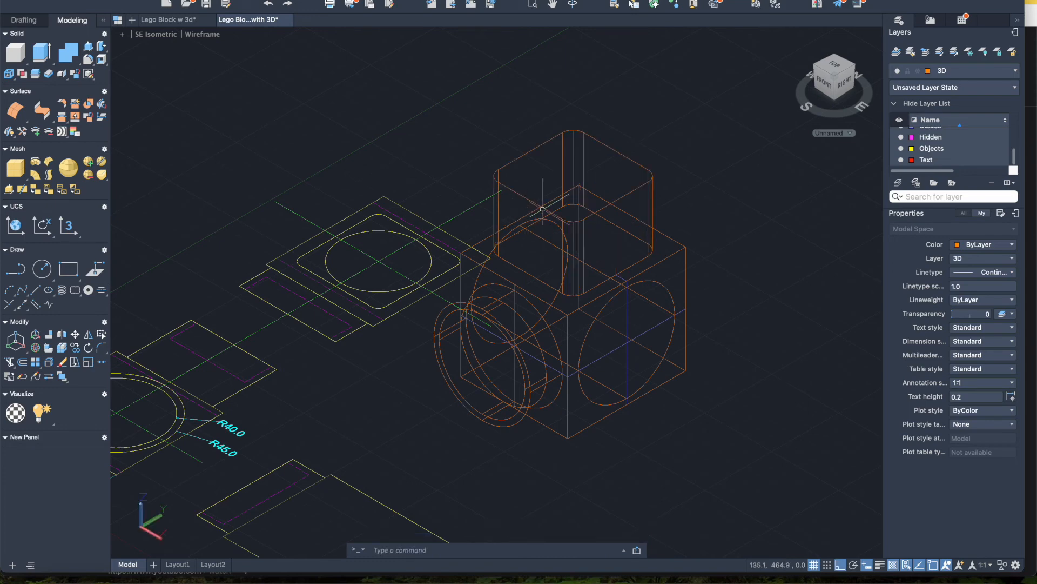
Preview the model with its square top feature in the Shades of Gray visual style, and return it to Wireframe.
click(203, 37)
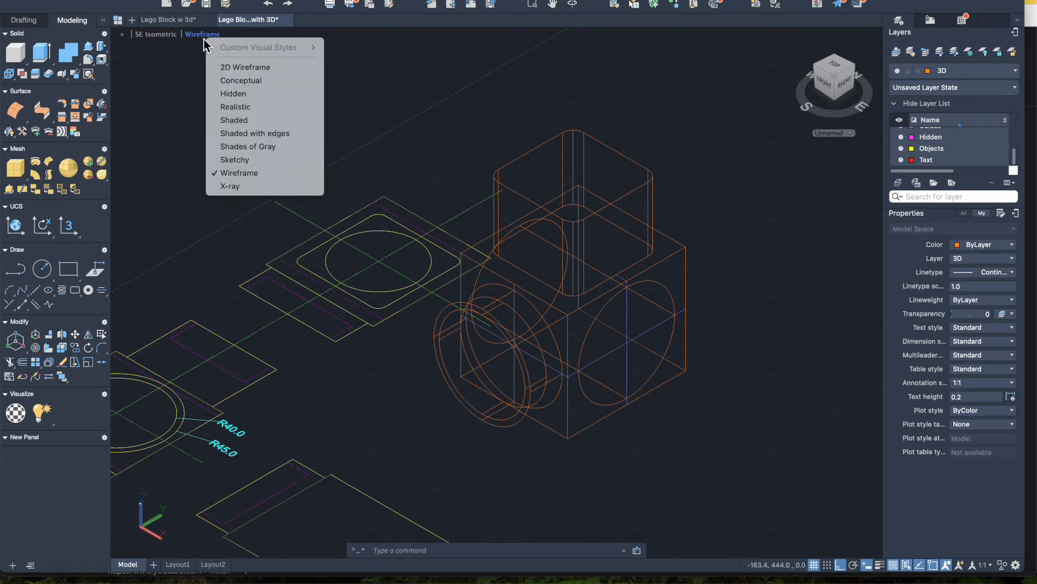
click(240, 147)
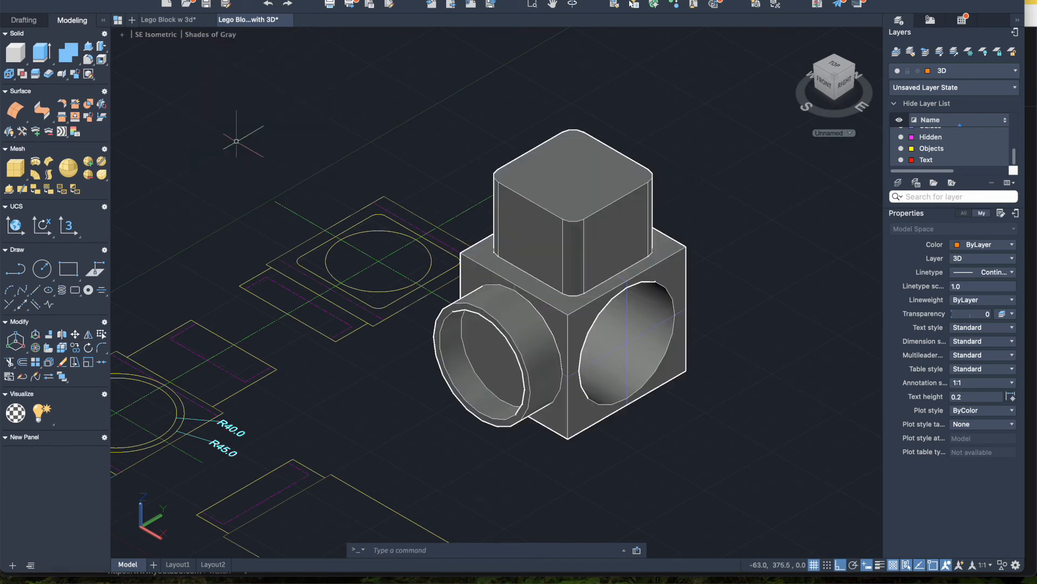
click(208, 36)
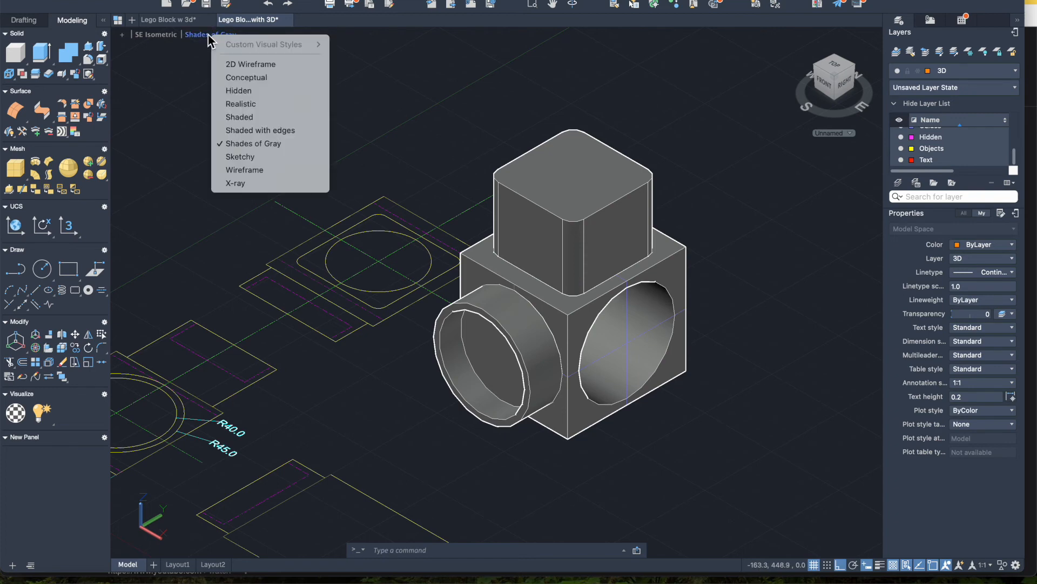
click(238, 170)
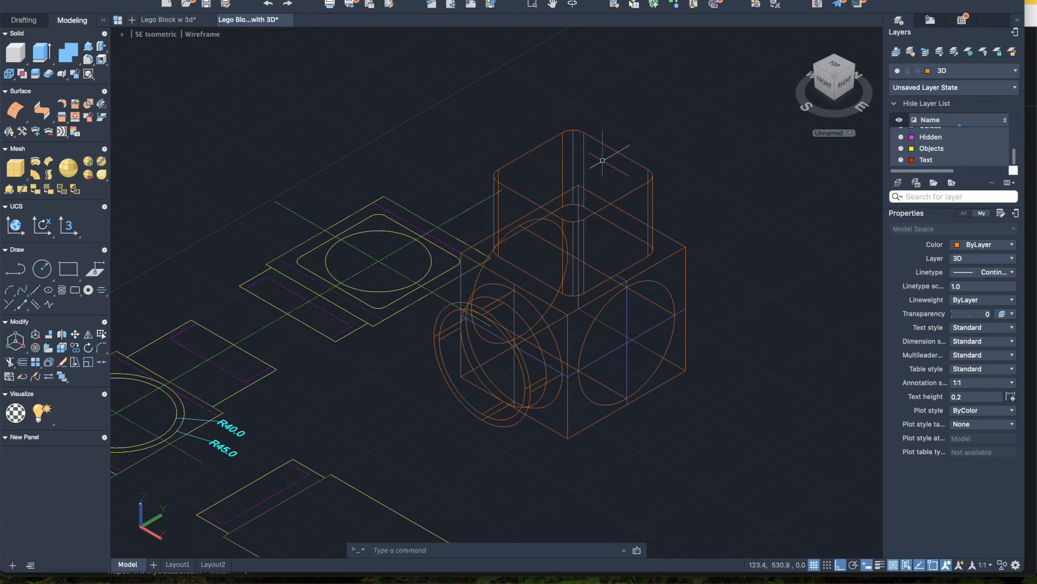
On the Guides layer, draw two crossing centre lines on the square feature's top face, joining the midpoints of its opposite edges.
click(981, 72)
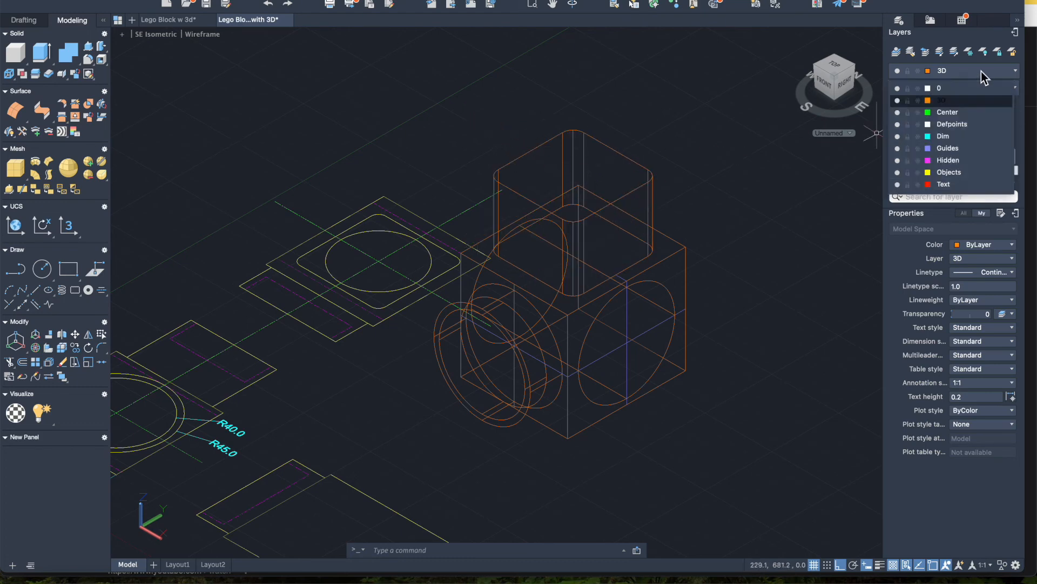
click(948, 148)
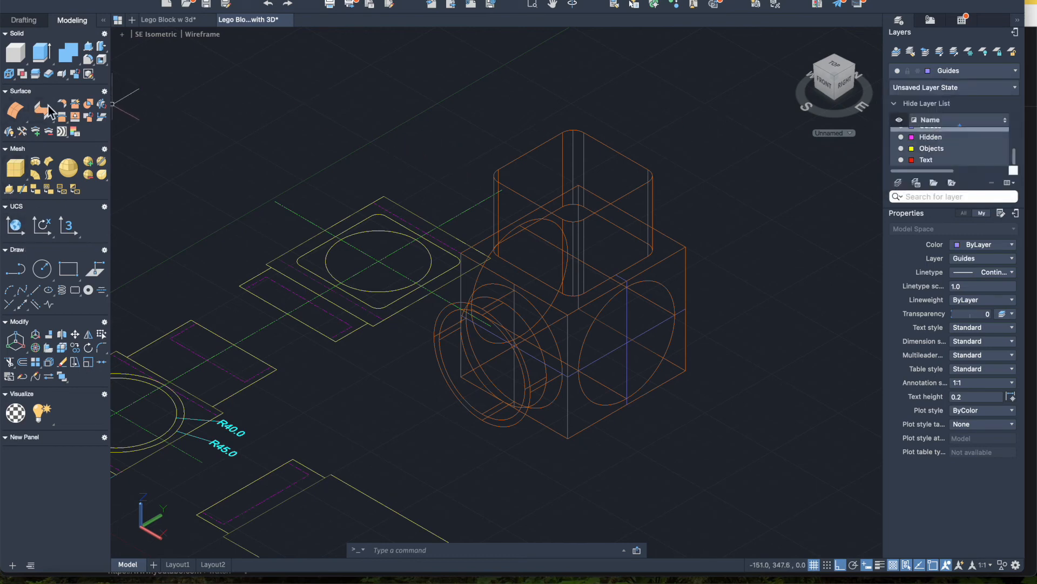
click(33, 23)
click(15, 53)
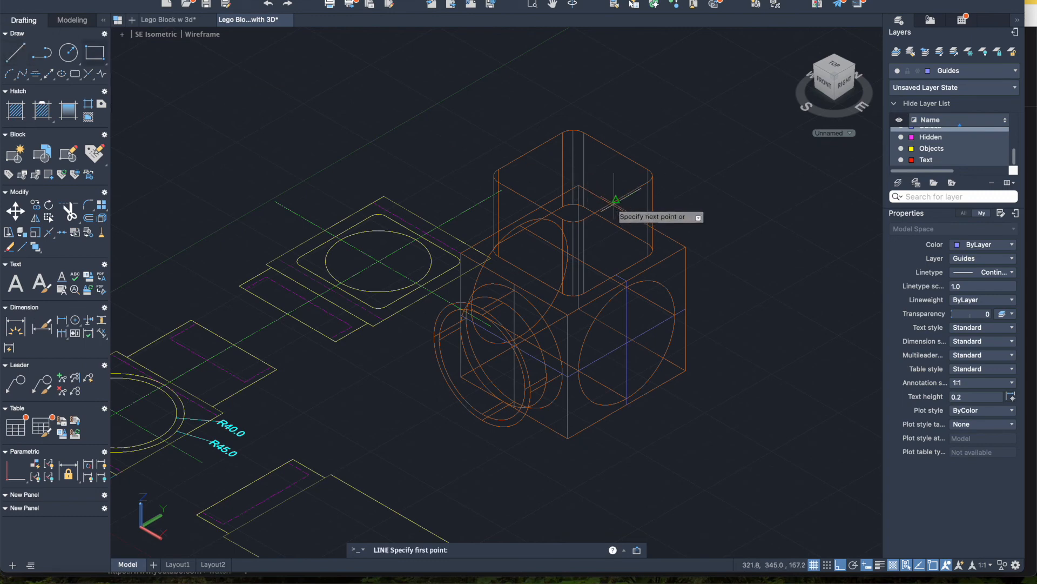
click(578, 185)
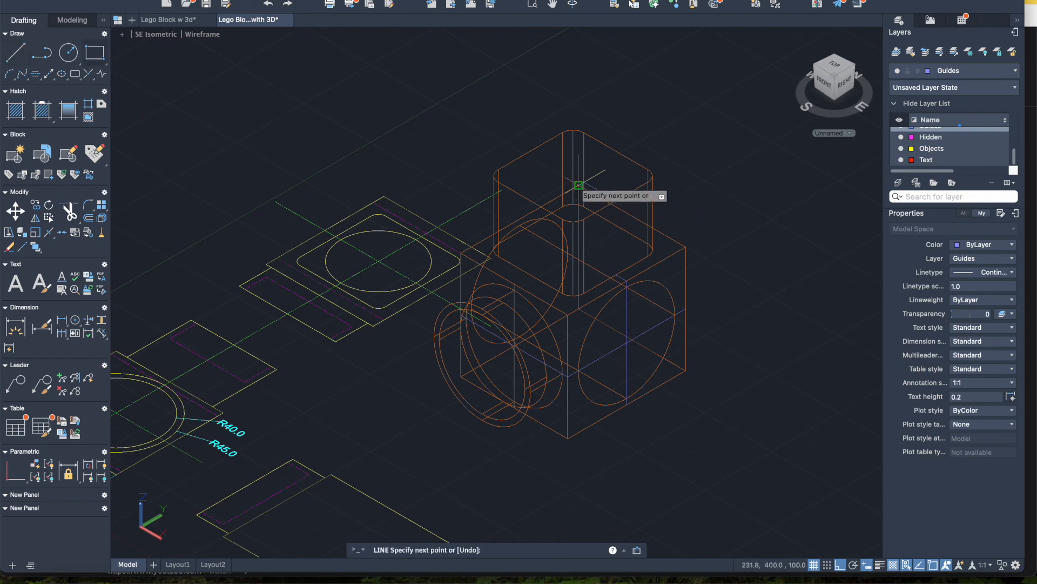
click(531, 151)
key(Escape)
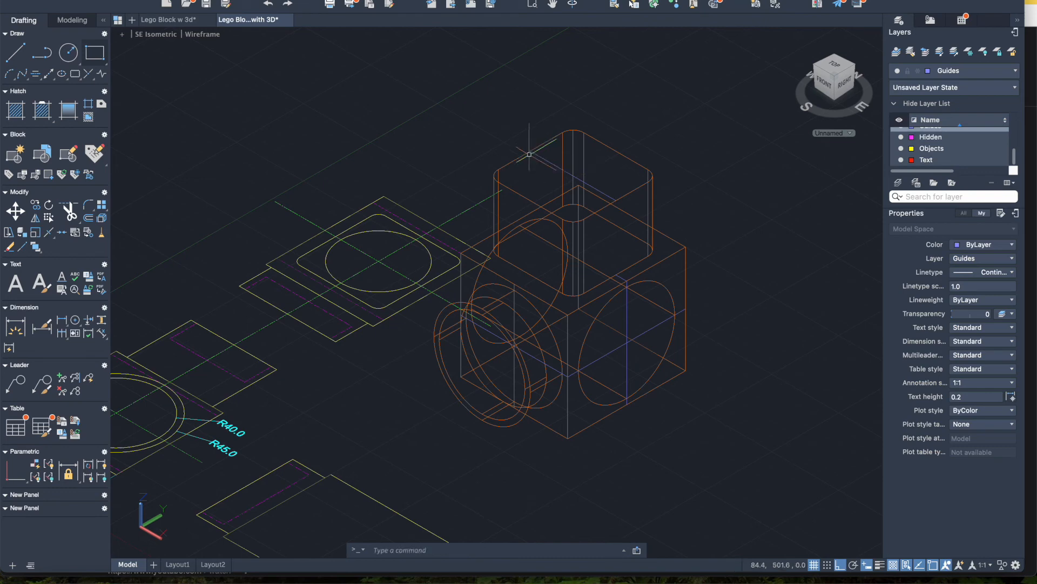
key(Return)
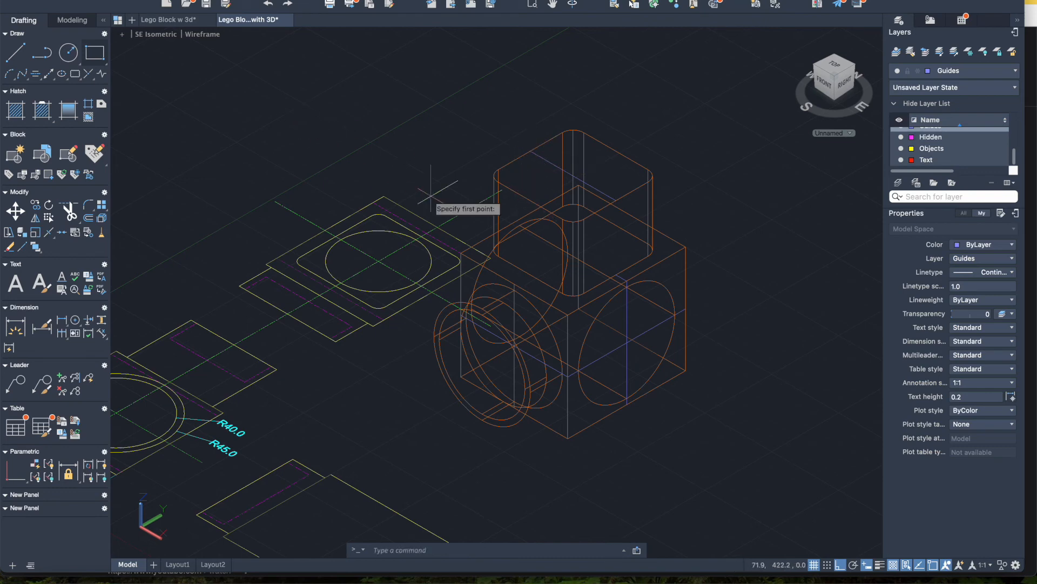
click(531, 200)
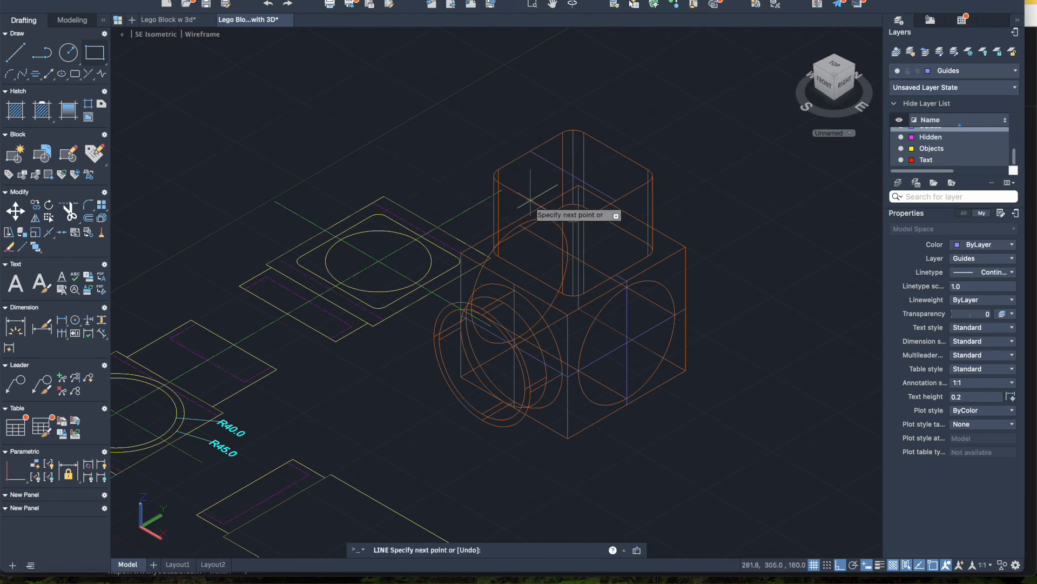
click(615, 151)
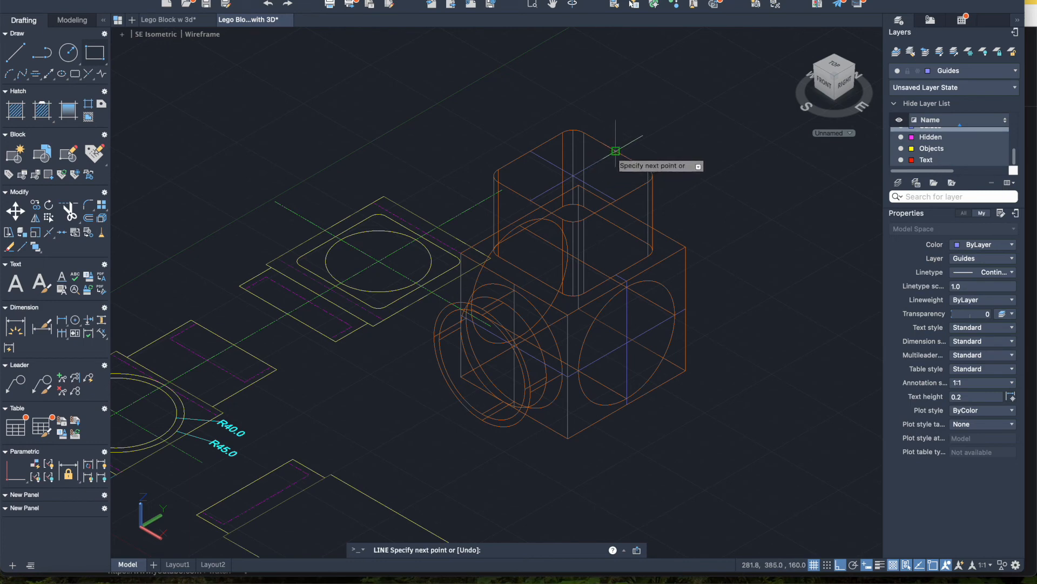
key(Escape)
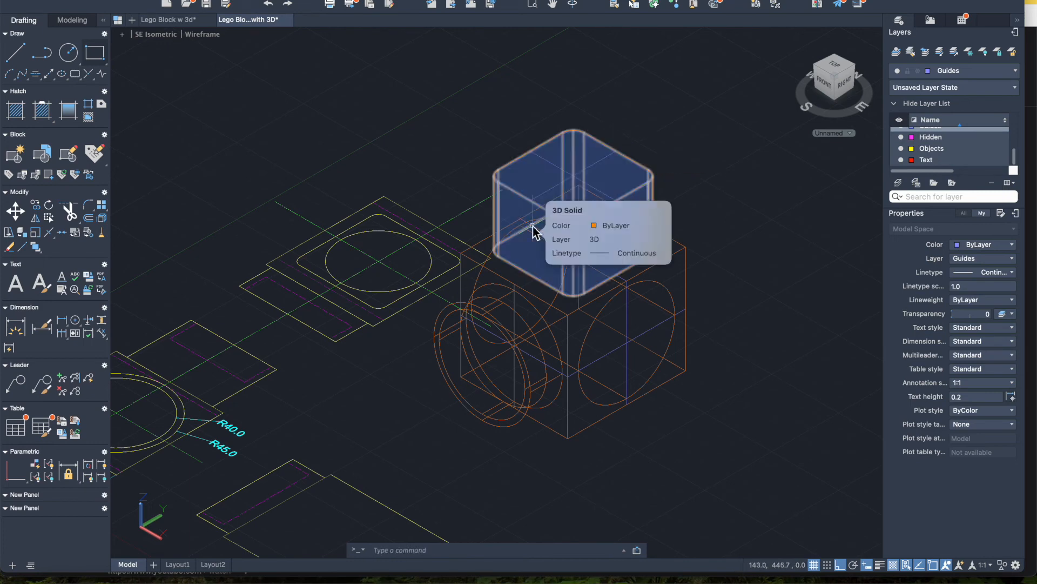
Draw a circle of radius 35 centred where the guide lines cross on the square feature's top face.
click(70, 61)
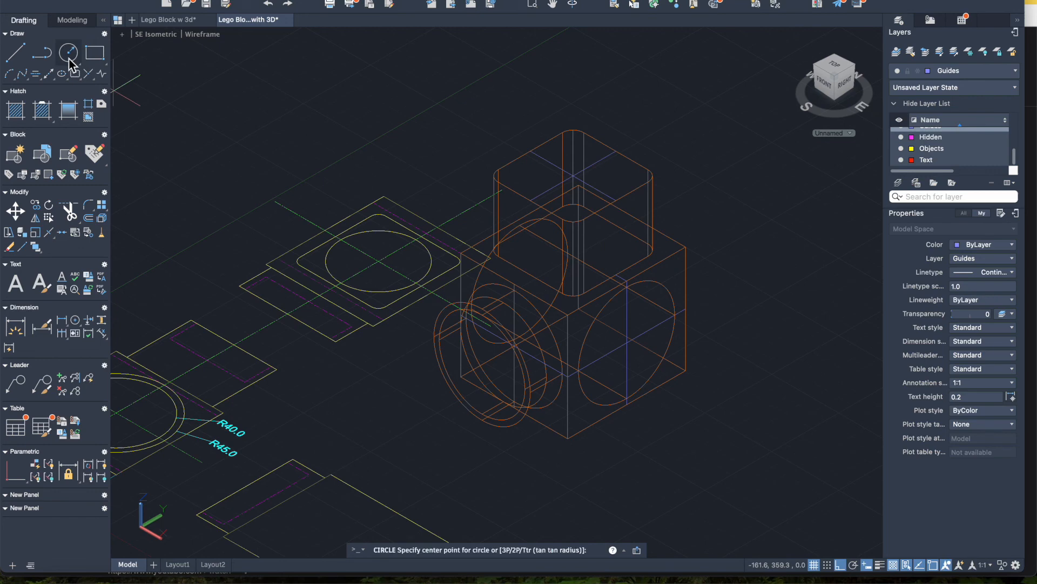
click(573, 175)
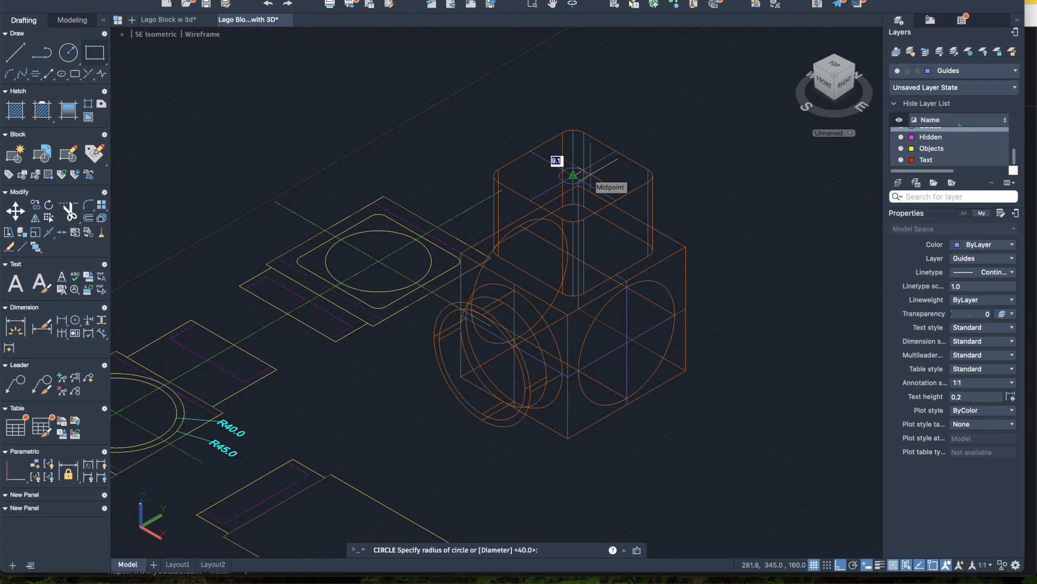
text(35)
key(Return)
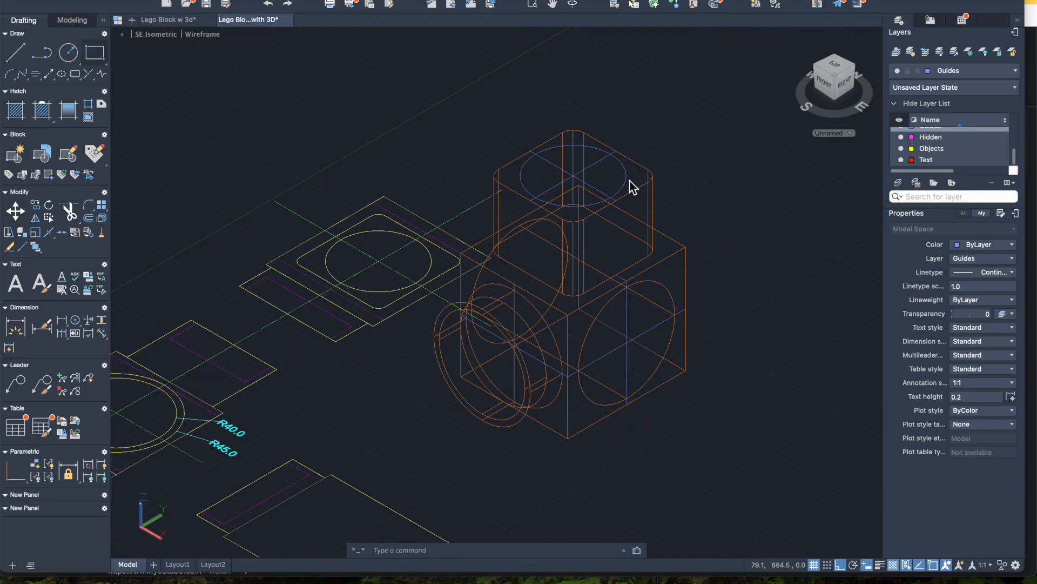
Move the new circle on the square feature's top face to the 3D layer.
click(625, 184)
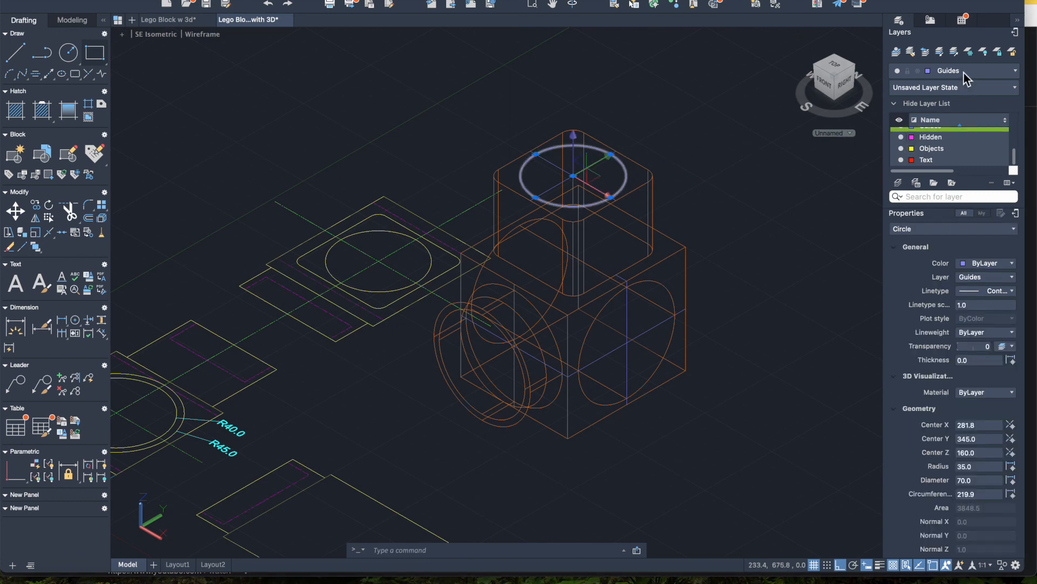
click(964, 73)
click(947, 102)
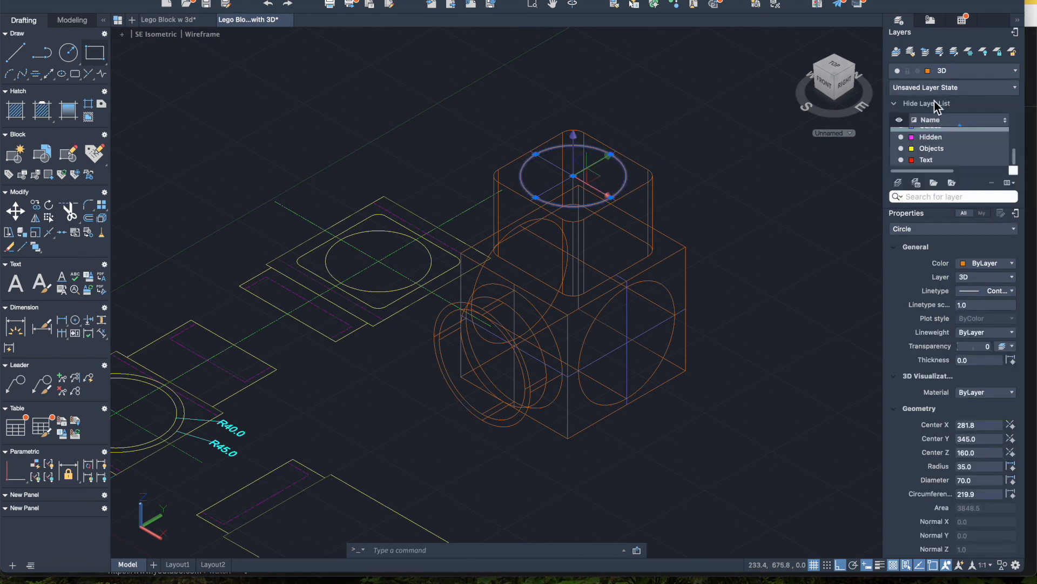
key(Escape)
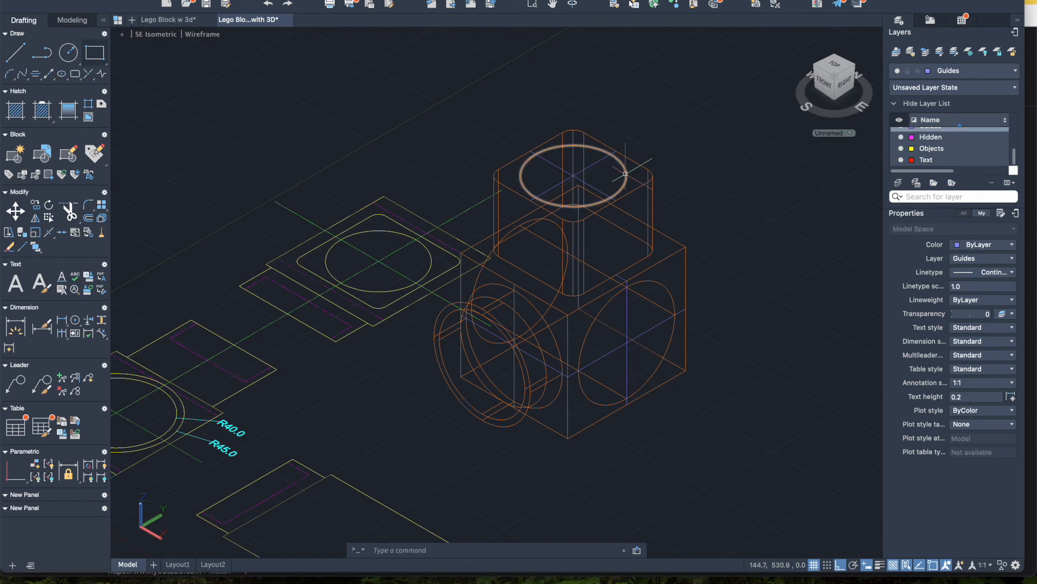
mouse_move(627, 179)
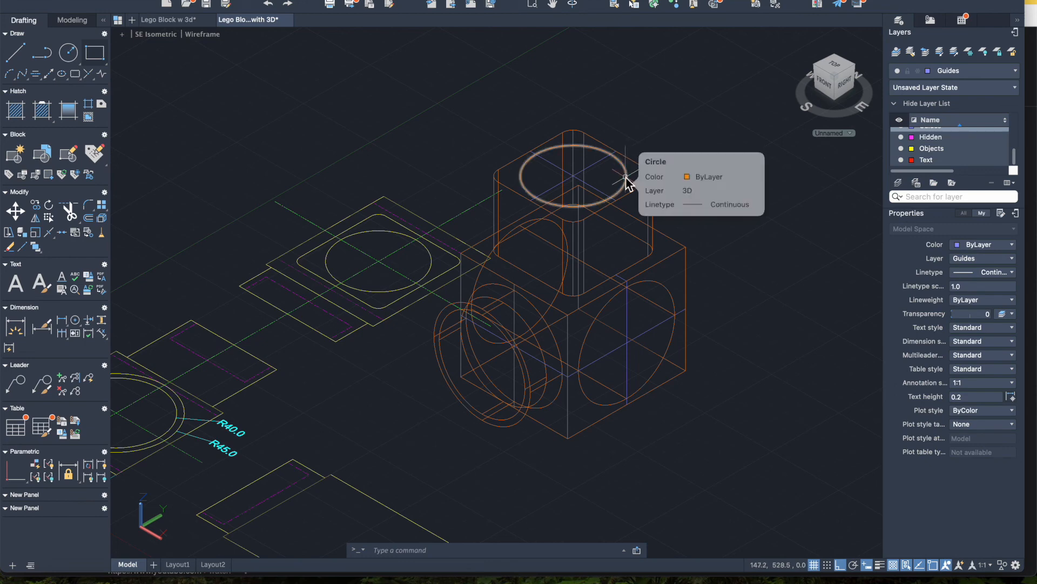
Extrude the top-face circle 25 units downward into the square feature.
click(61, 23)
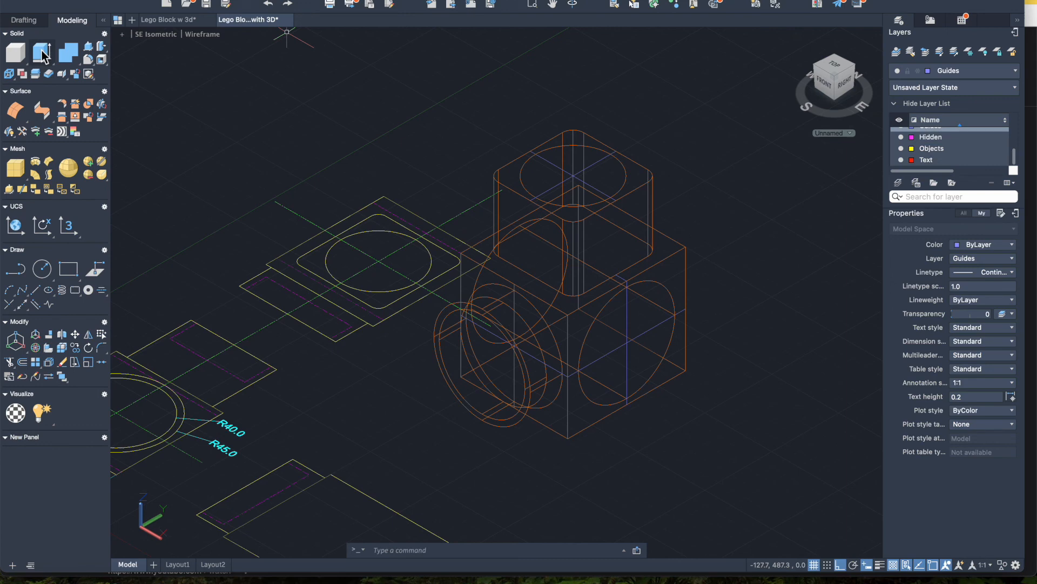
click(42, 54)
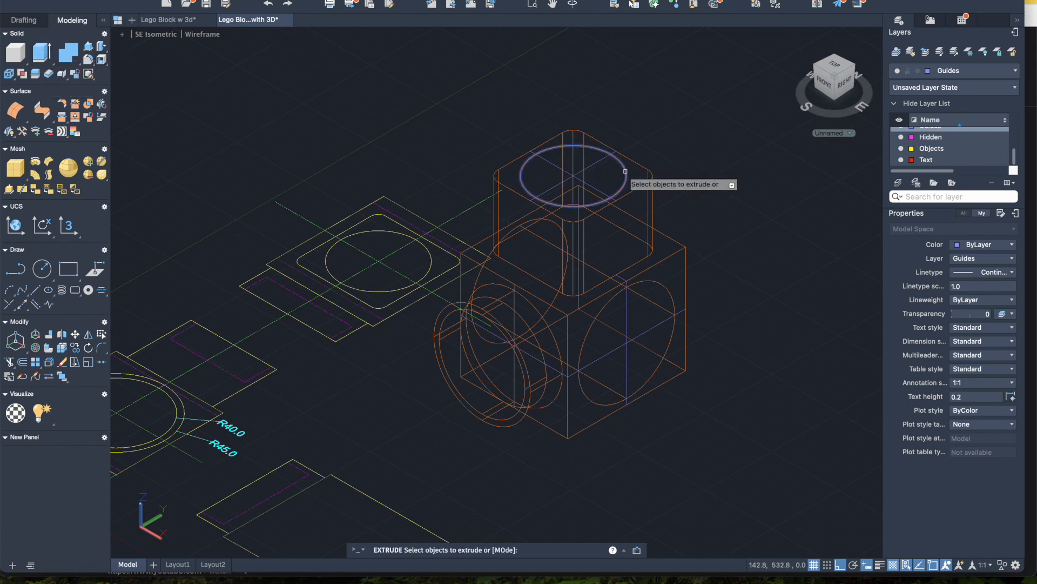
click(625, 171)
key(Return)
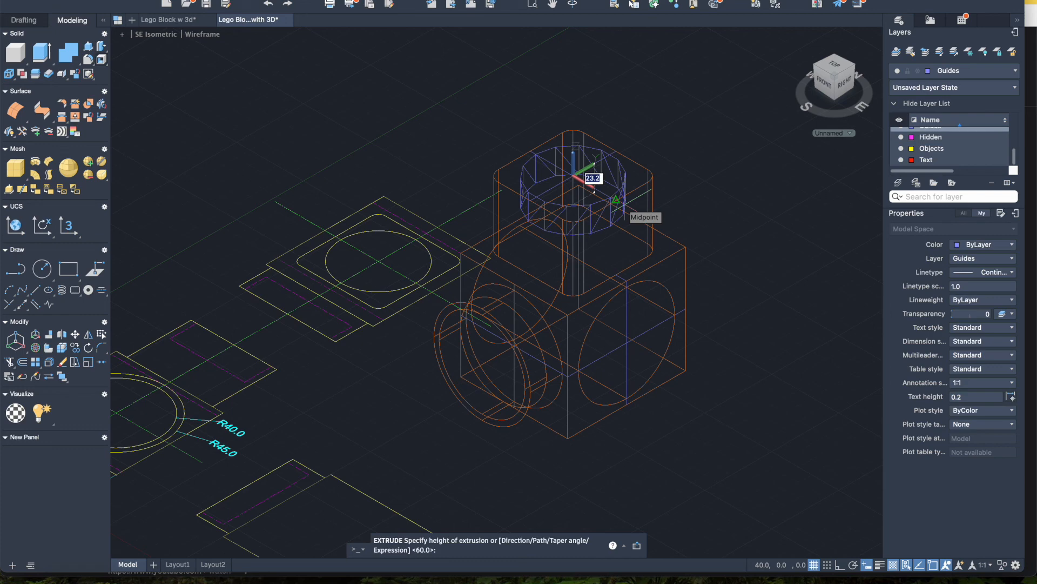
text(25)
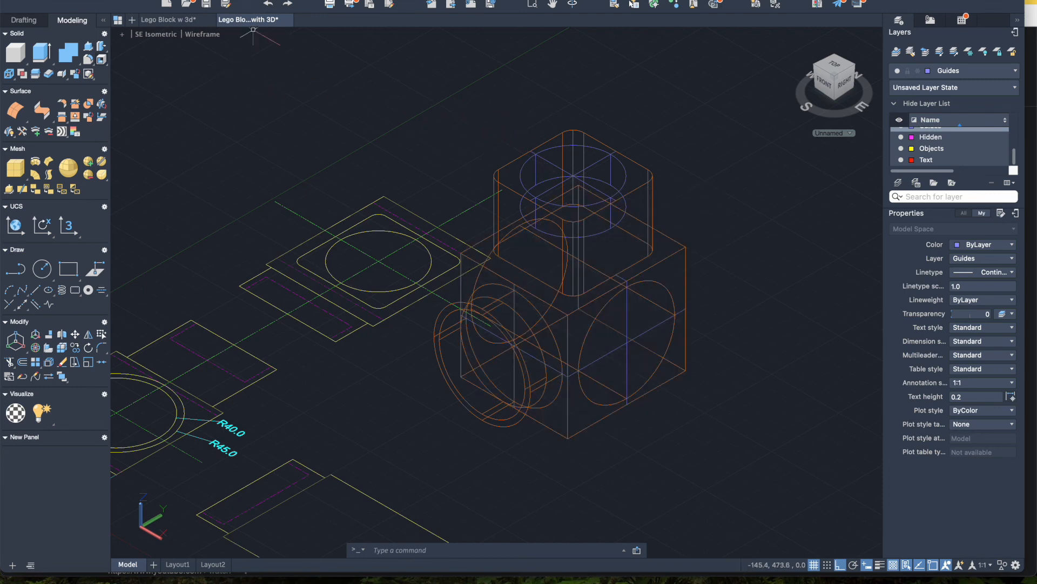
Subtract the extruded cylinder from the rounded-square solid to form its round recess.
click(366, 0)
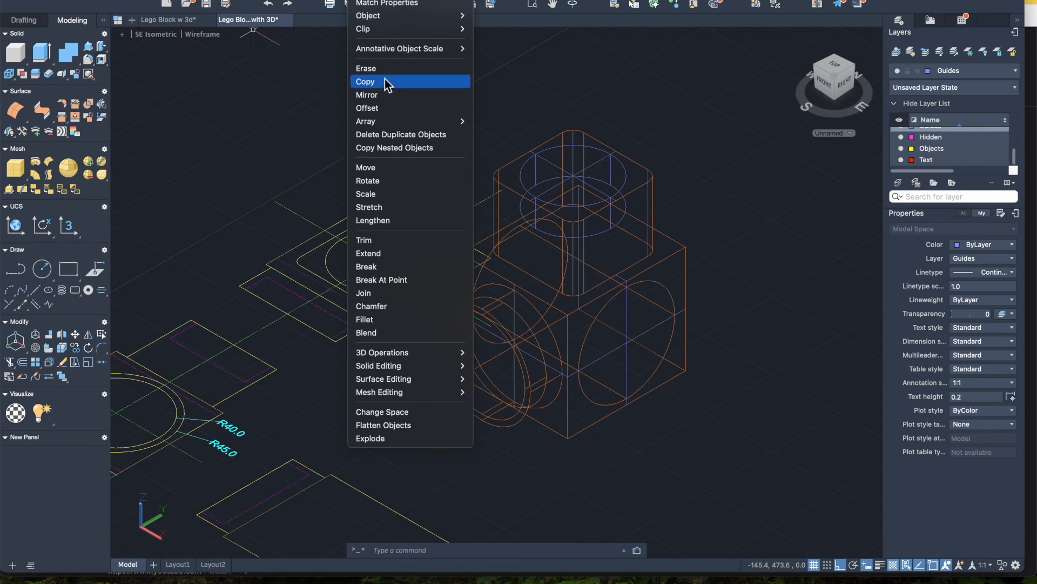
mouse_move(408, 371)
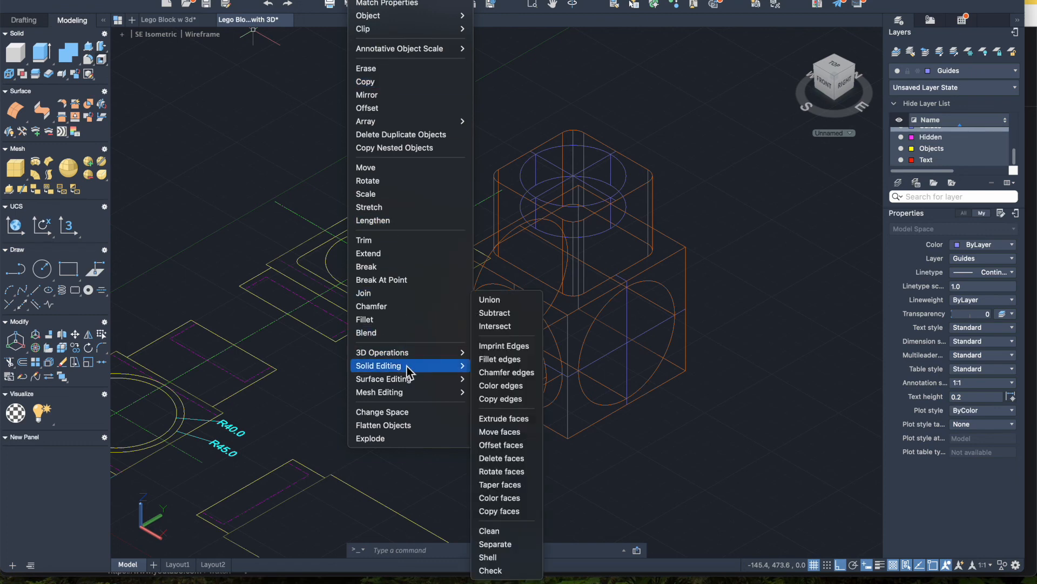
click(507, 311)
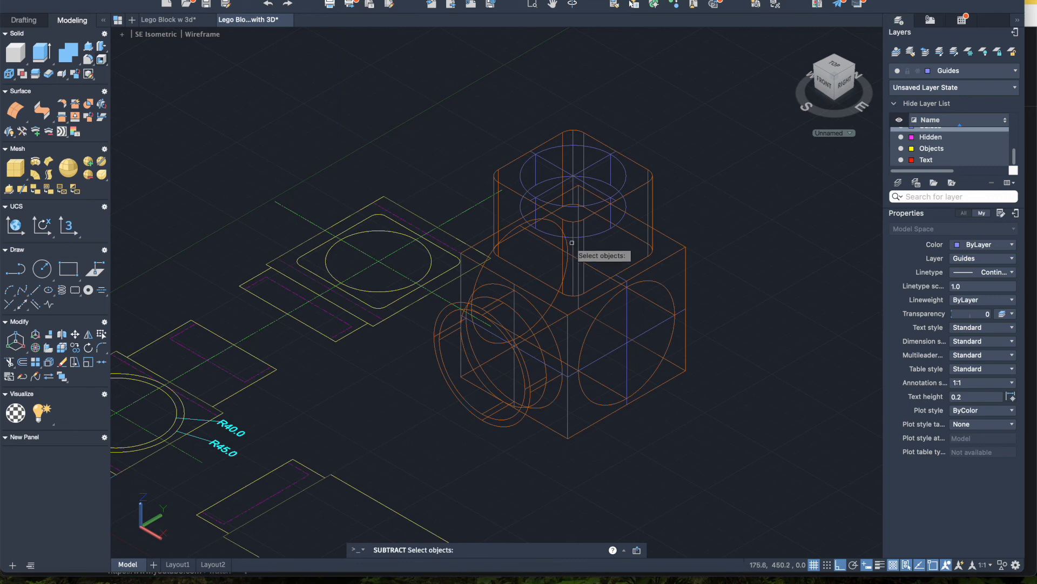
click(648, 210)
key(Return)
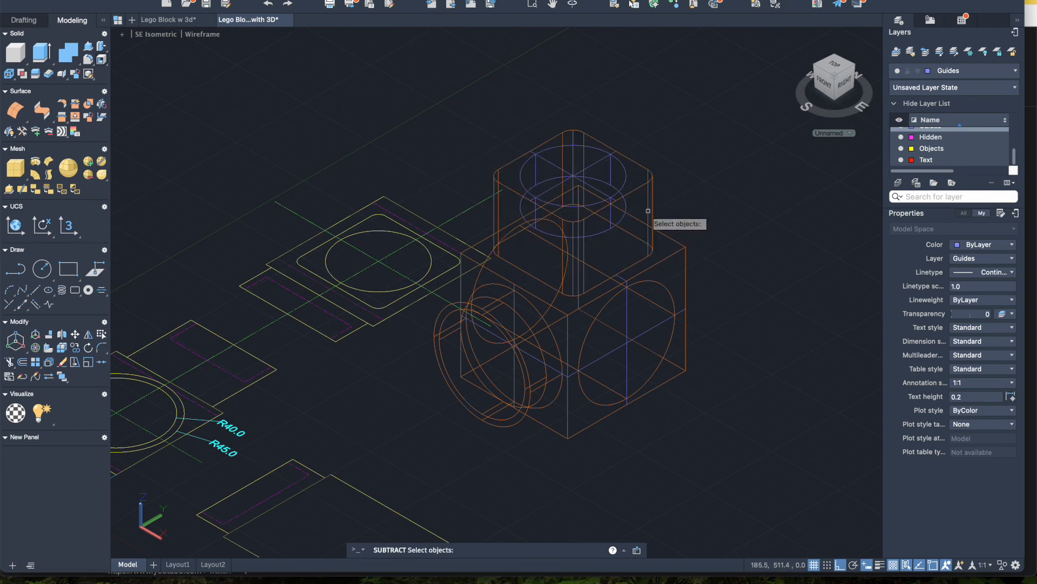
click(625, 170)
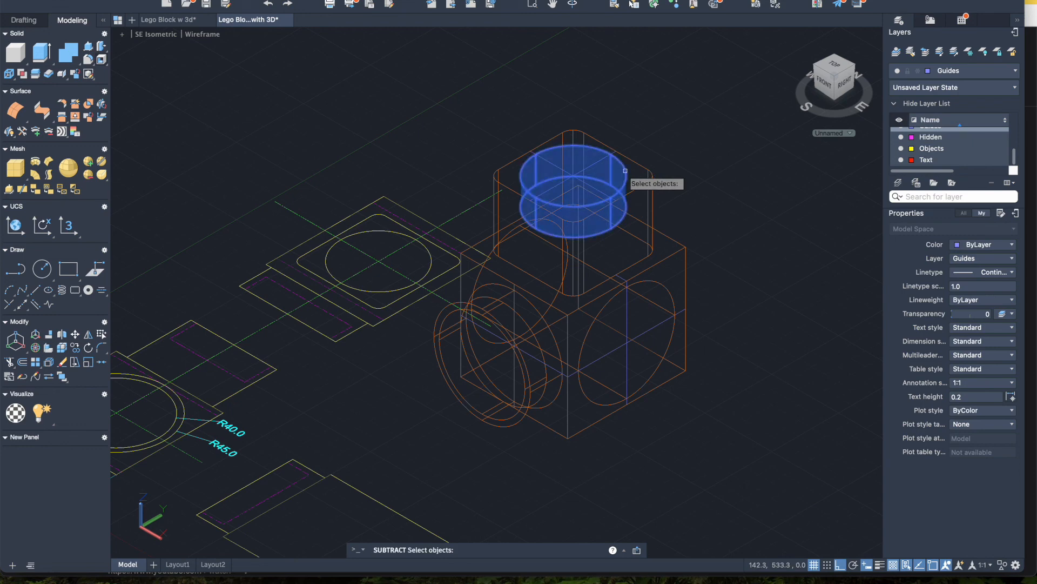
key(Return)
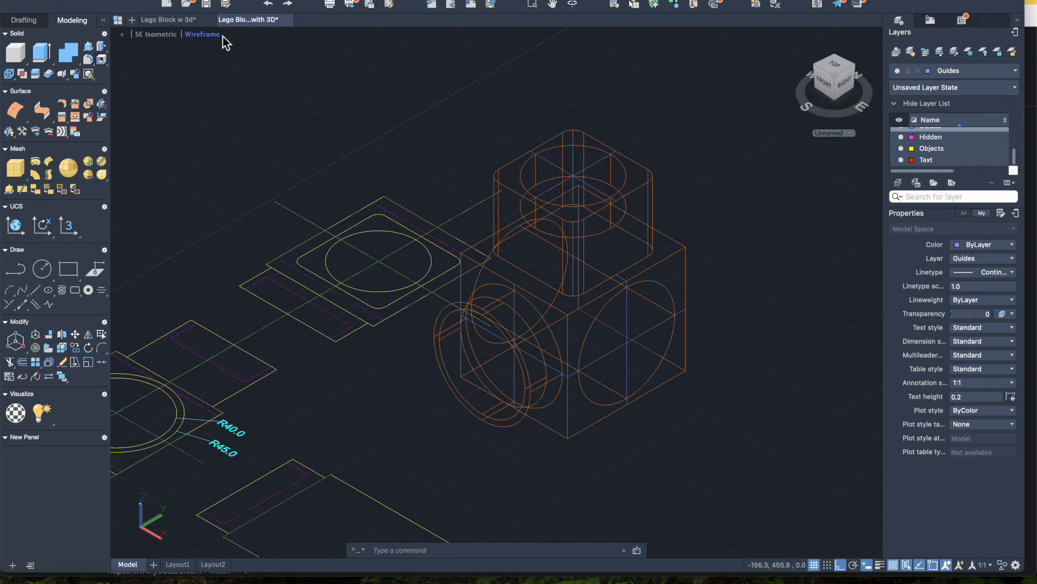
Show the model in the Shades of Gray visual style and inspect the top recess and side hole from different angles.
click(204, 36)
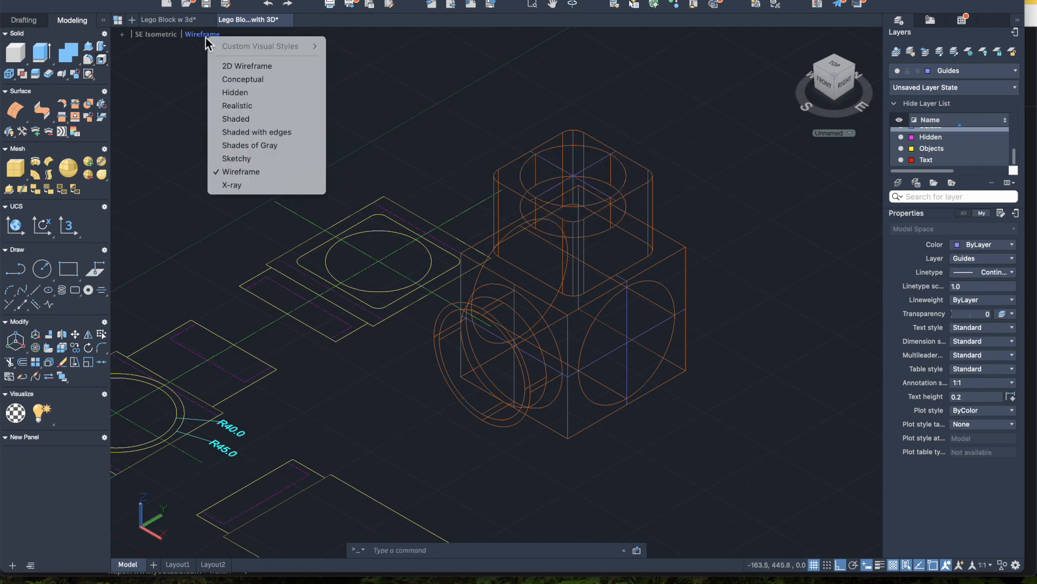
click(231, 146)
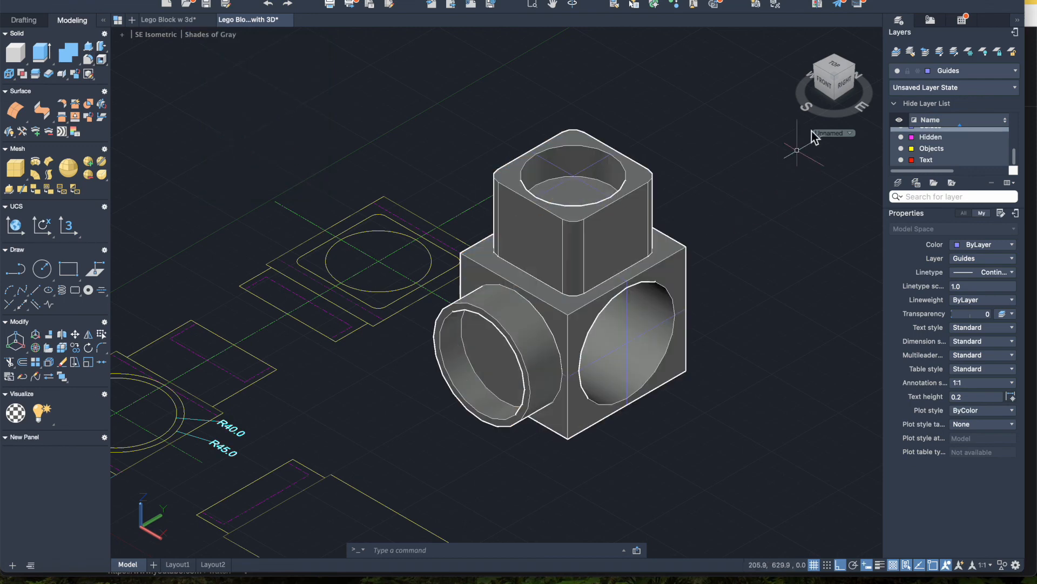
mouse_move(841, 86)
mouse_down()
mouse_move(822, 108)
mouse_move(820, 89)
mouse_move(782, 51)
mouse_up()
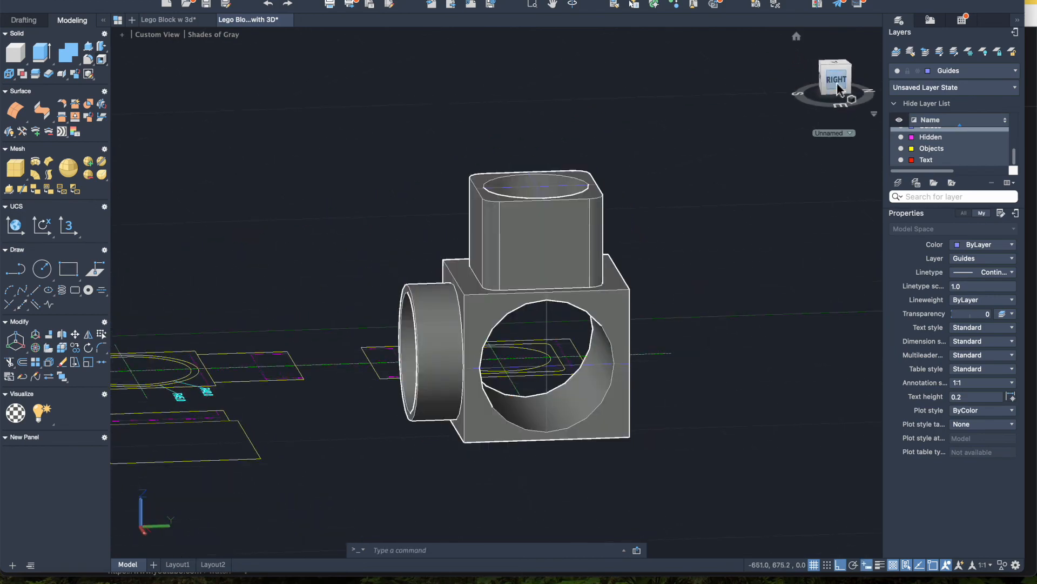
drag(832, 82, 859, 103)
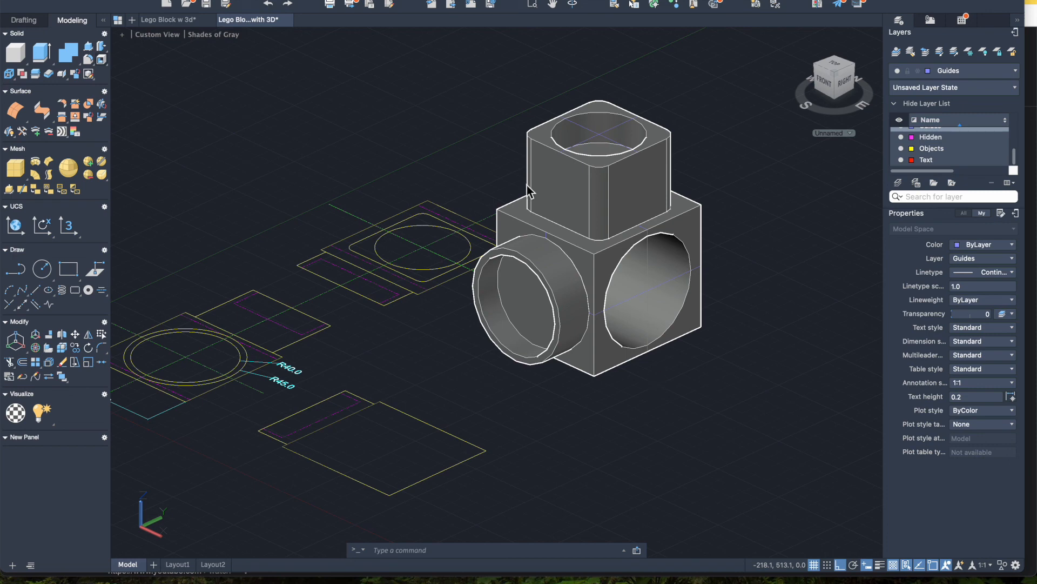
Switch to the Top view with the X-ray visual style to compare the solid with the 2D views.
click(168, 31)
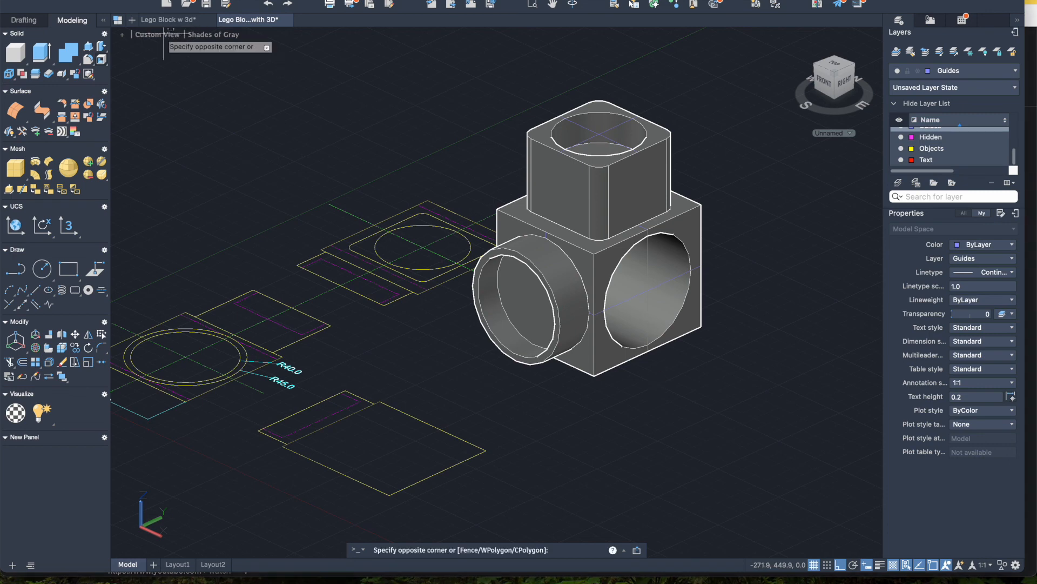
key(Escape)
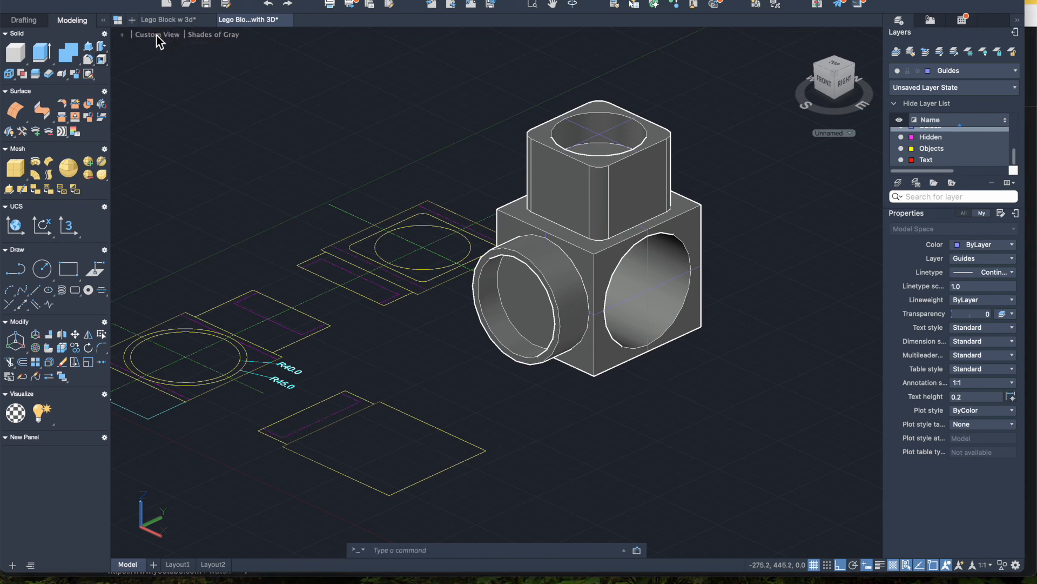
click(157, 34)
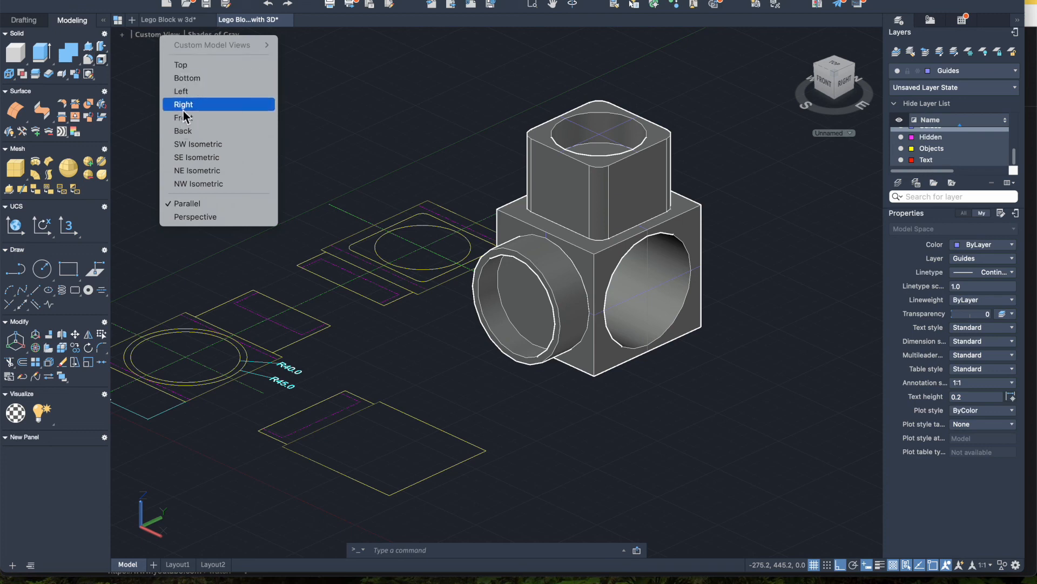
click(181, 65)
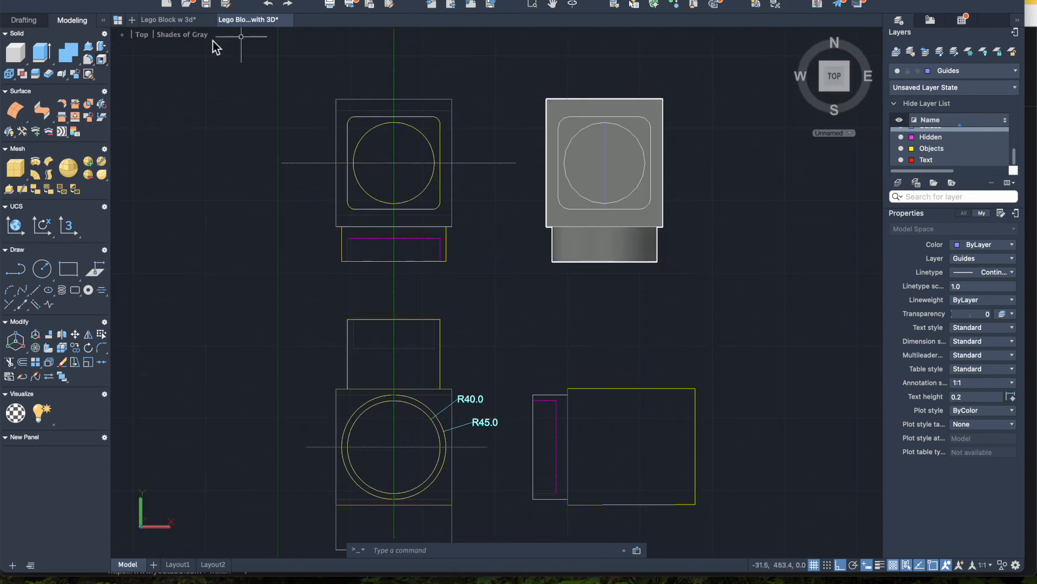
click(186, 36)
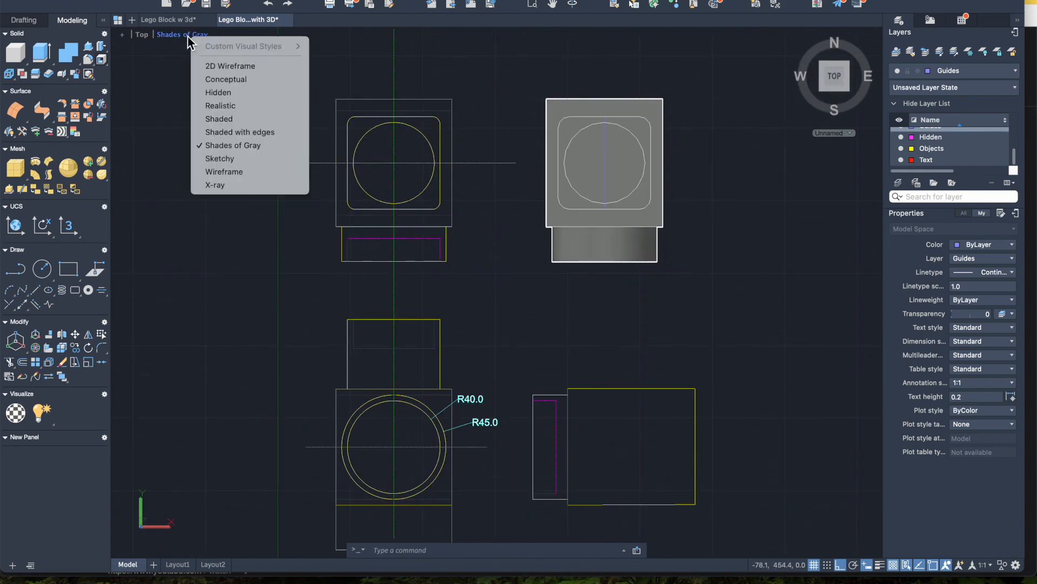
click(213, 184)
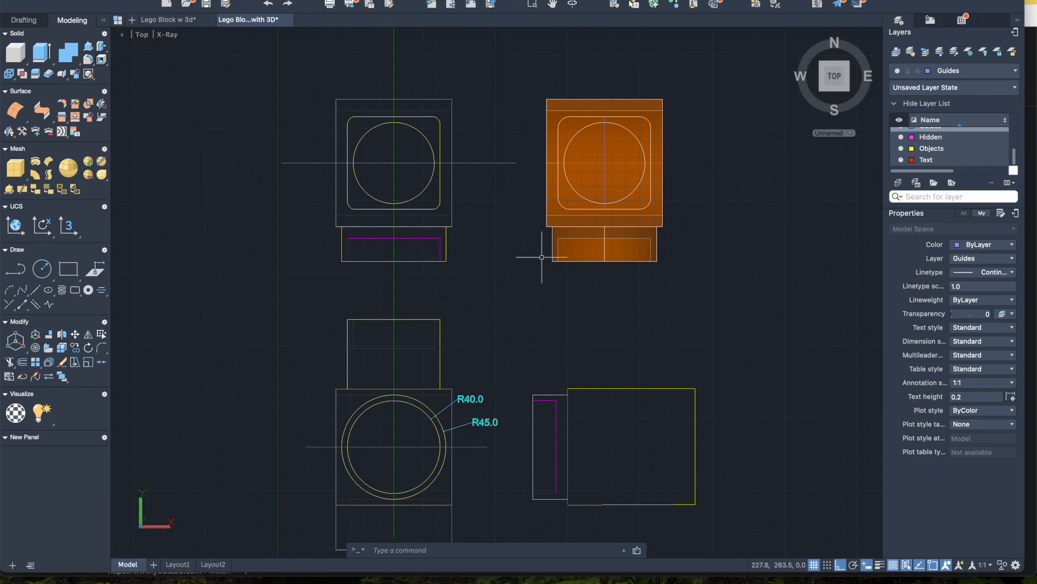